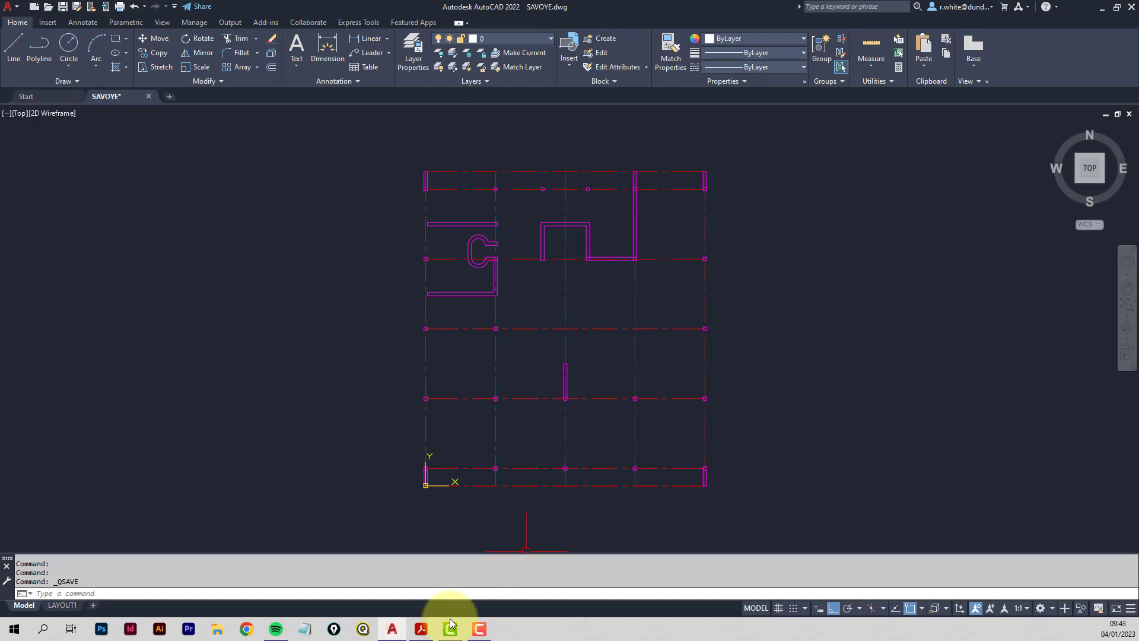
# Check the instructions PDF, then open the Blocks from Libraries palette floating beside the plan.
pyautogui.click(424, 633)
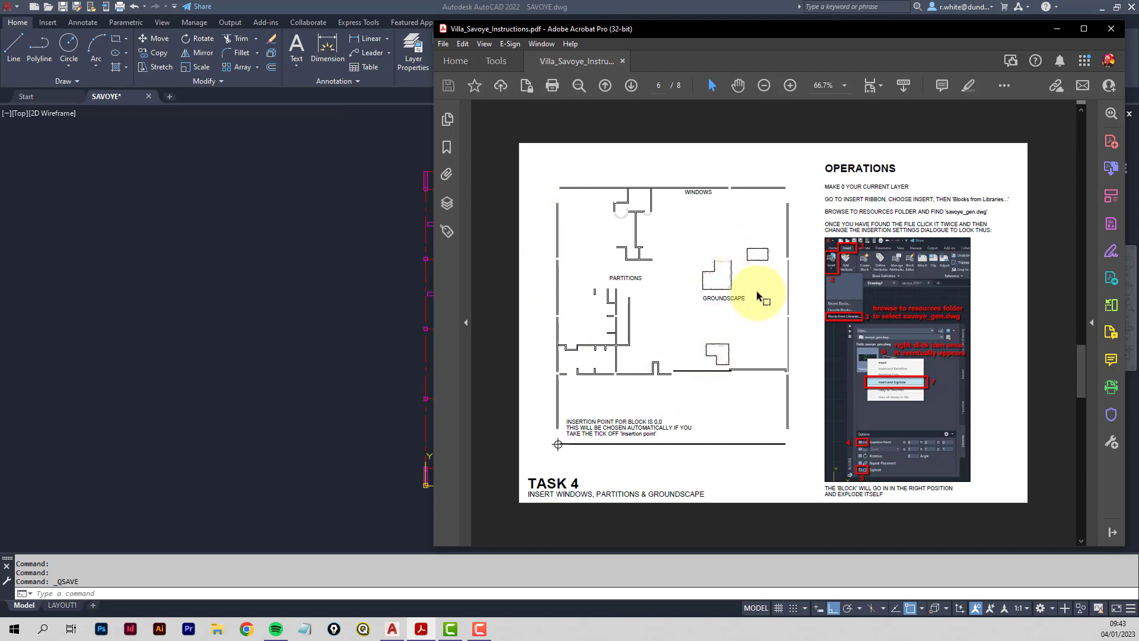
pyautogui.click(368, 169)
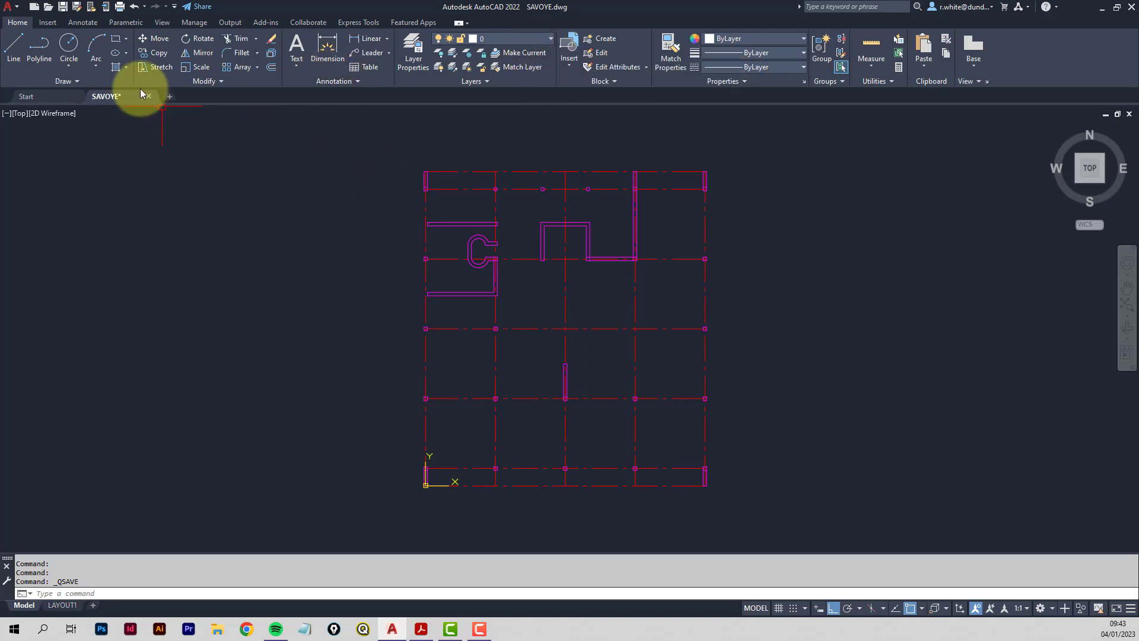
pyautogui.click(49, 22)
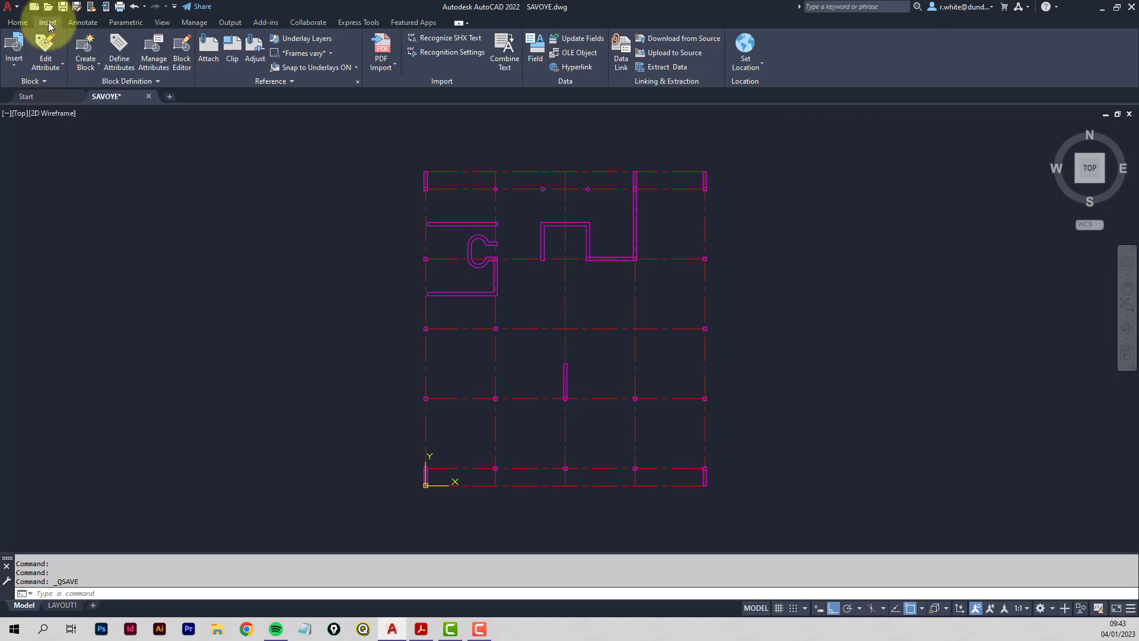
pyautogui.click(15, 67)
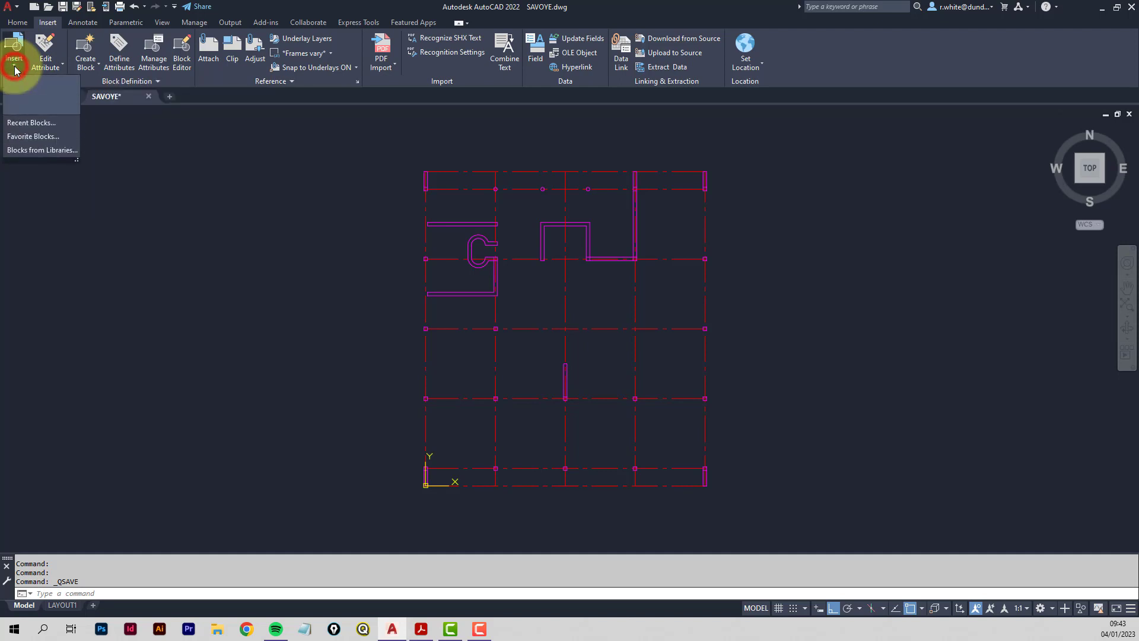
pyautogui.click(49, 152)
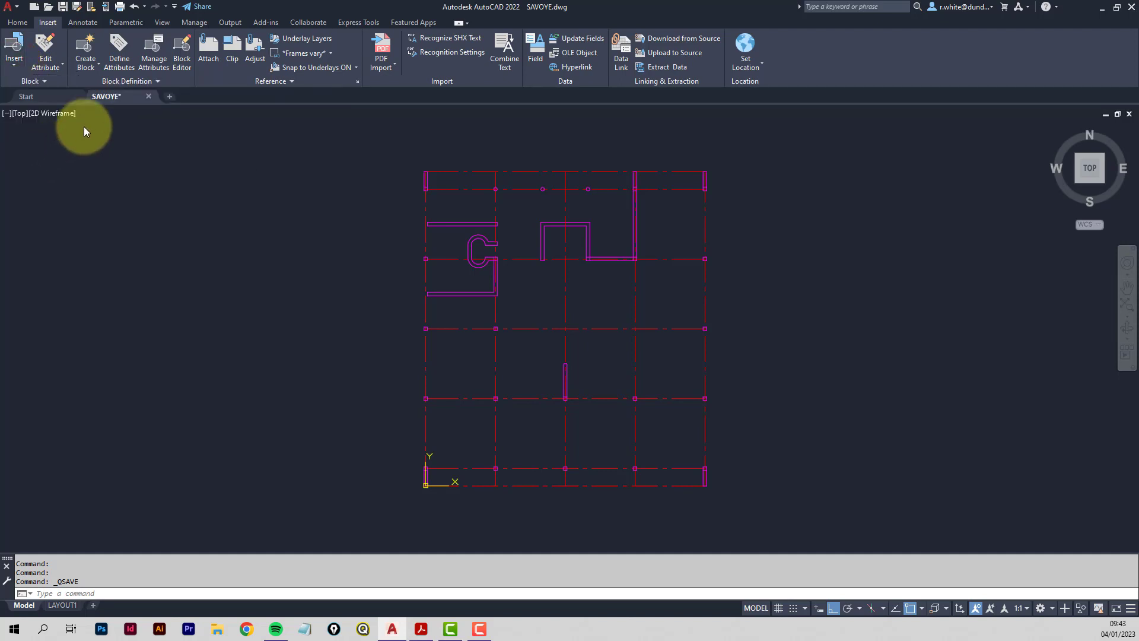
pyautogui.moveTo(46, 240); pyautogui.dragTo(146, 278)
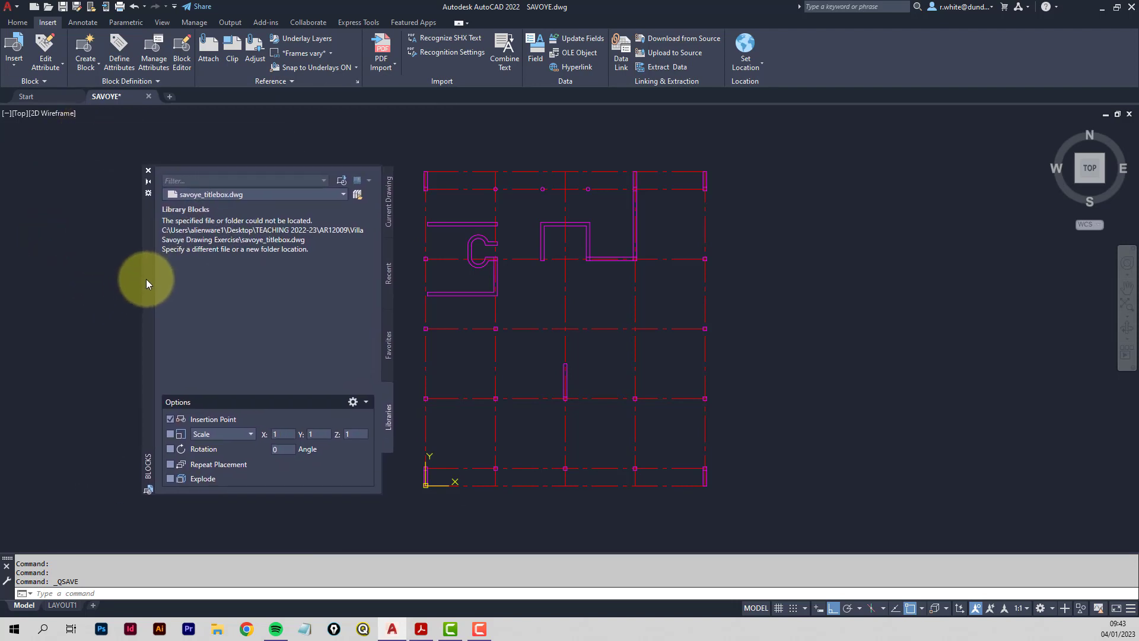
# Load savoye_gen.dwg from Desktop > TEACHING 2022-23 > AR12009 > savoye_resources as the library.
pyautogui.click(357, 195)
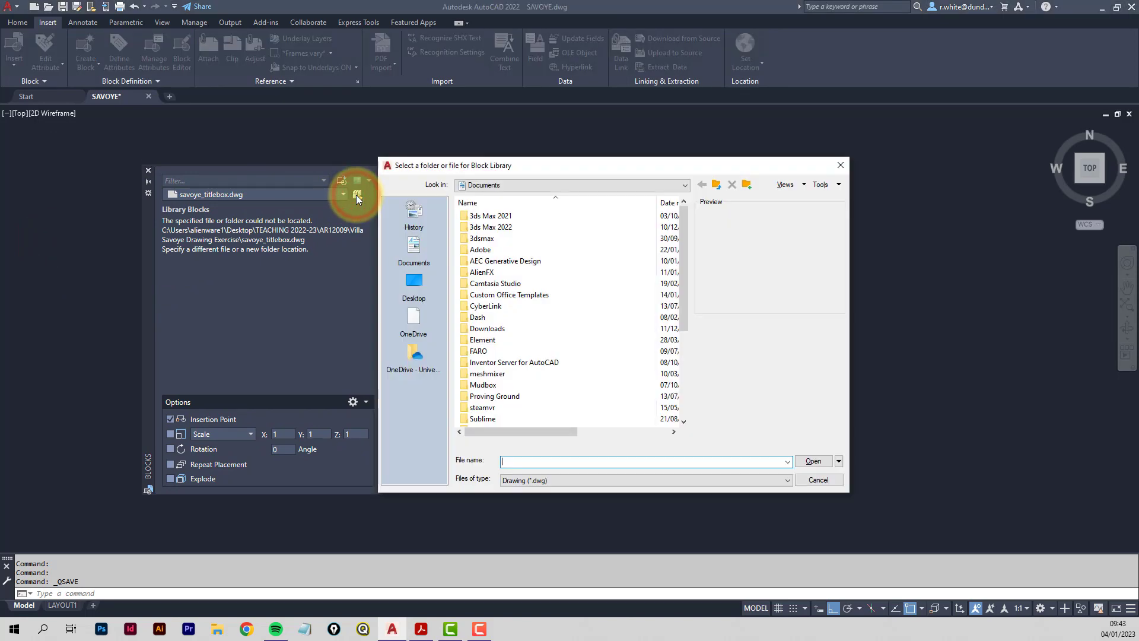
pyautogui.click(410, 285)
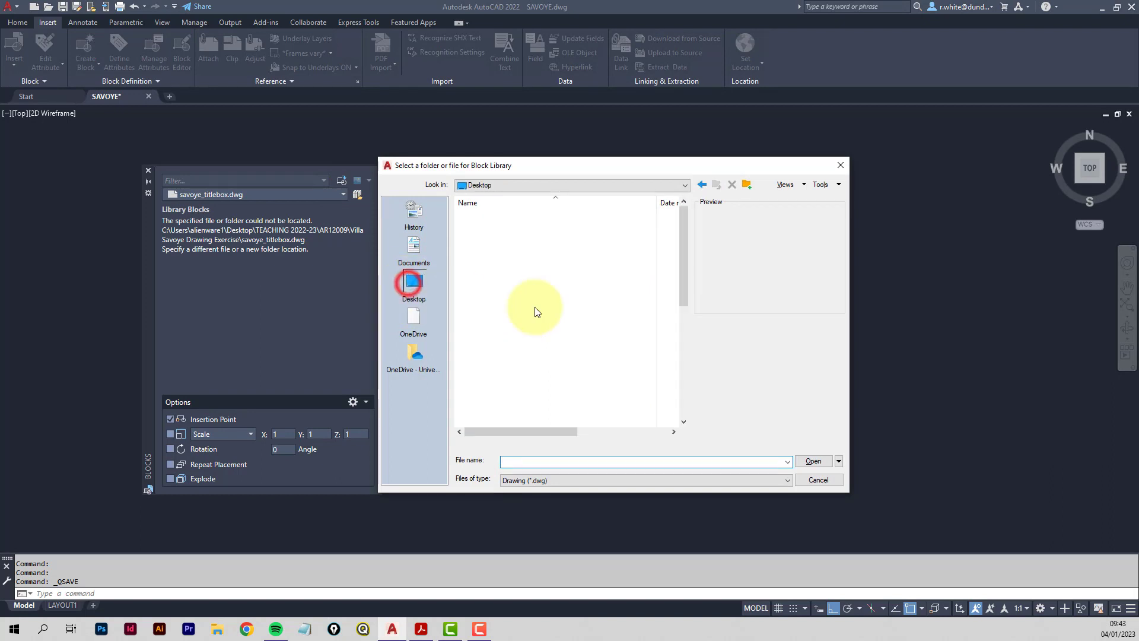
pyautogui.moveTo(682, 261); pyautogui.dragTo(680, 355)
pyautogui.doubleClick(496, 342)
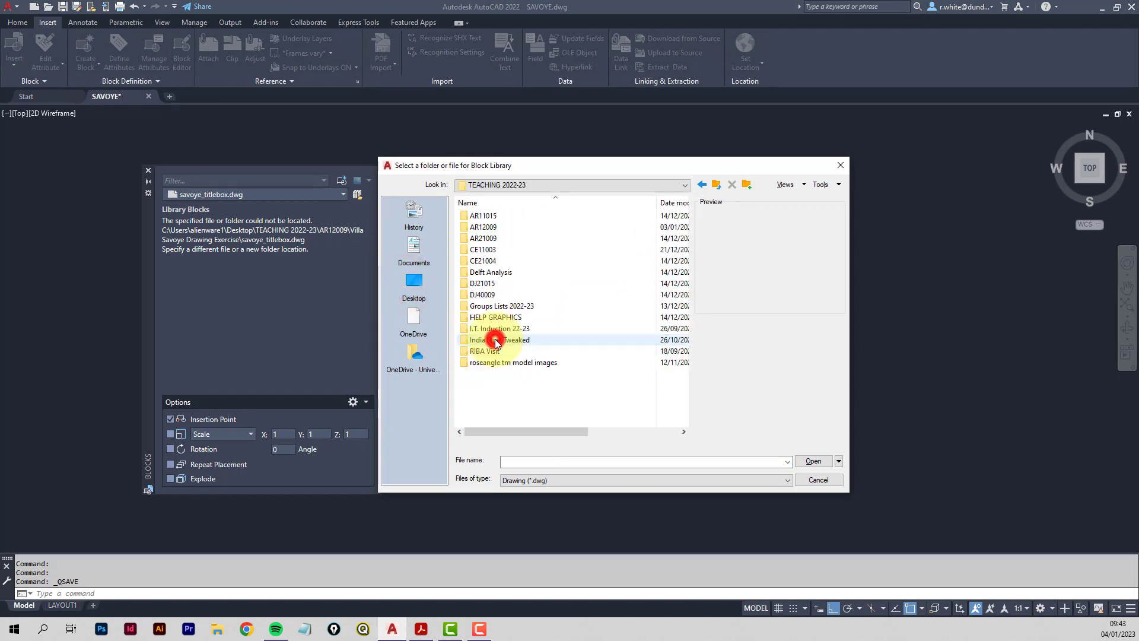
pyautogui.doubleClick(474, 231)
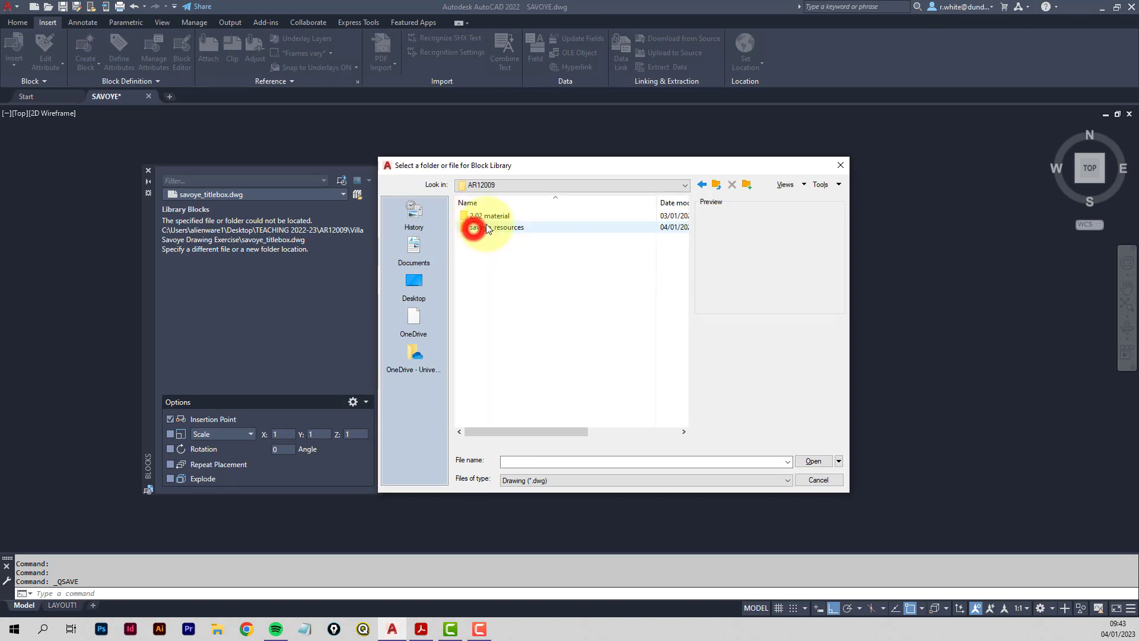
pyautogui.doubleClick(482, 218)
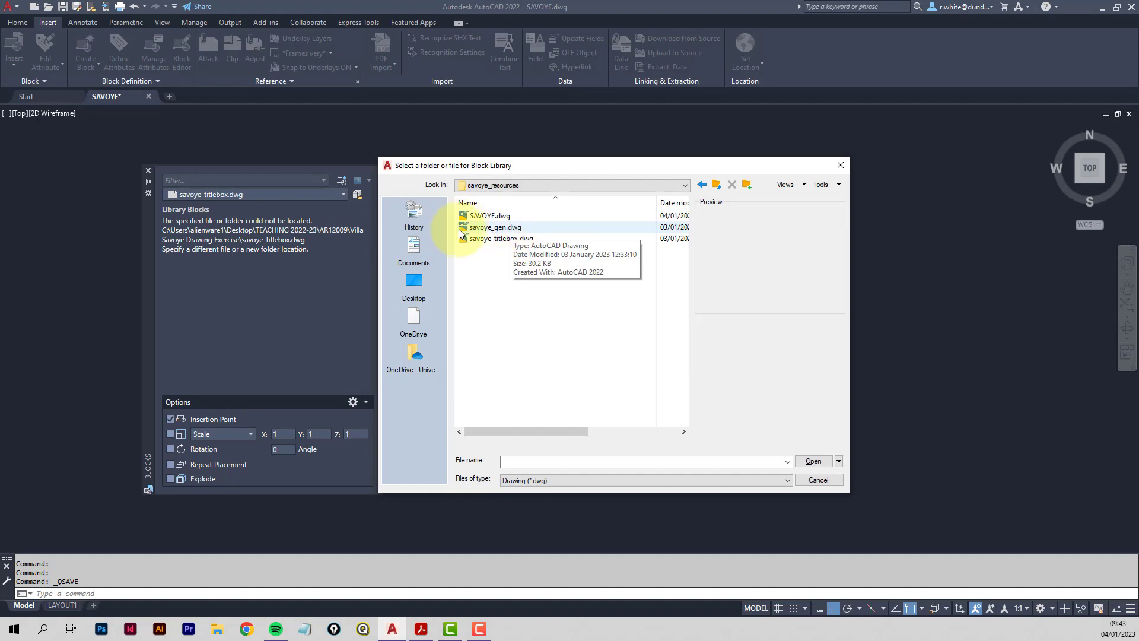
pyautogui.click(483, 231)
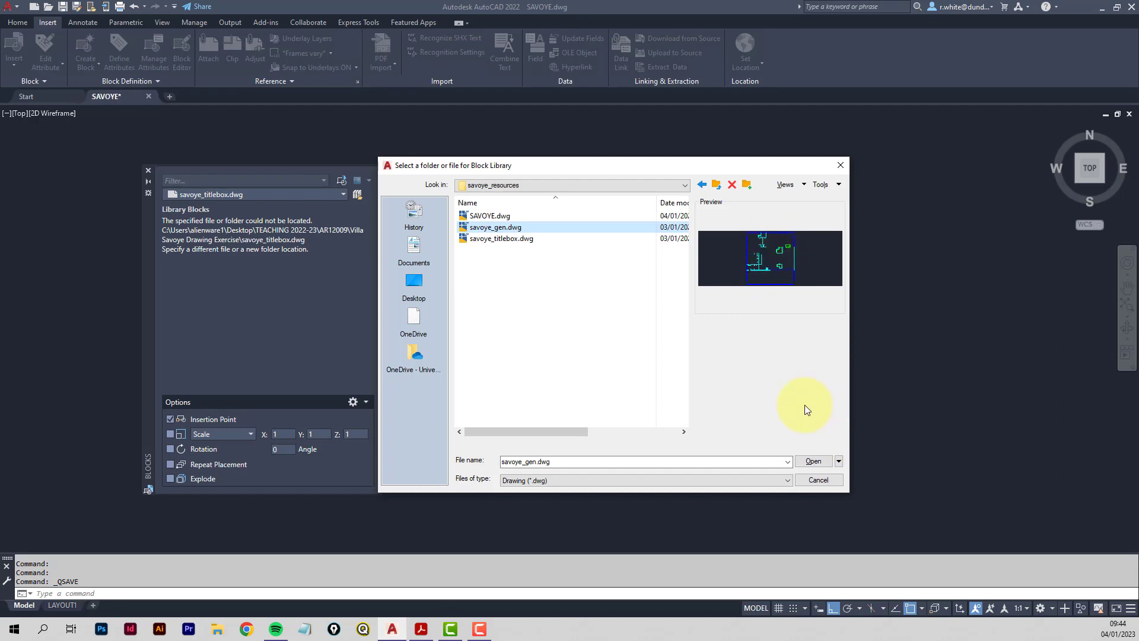
pyautogui.click(814, 461)
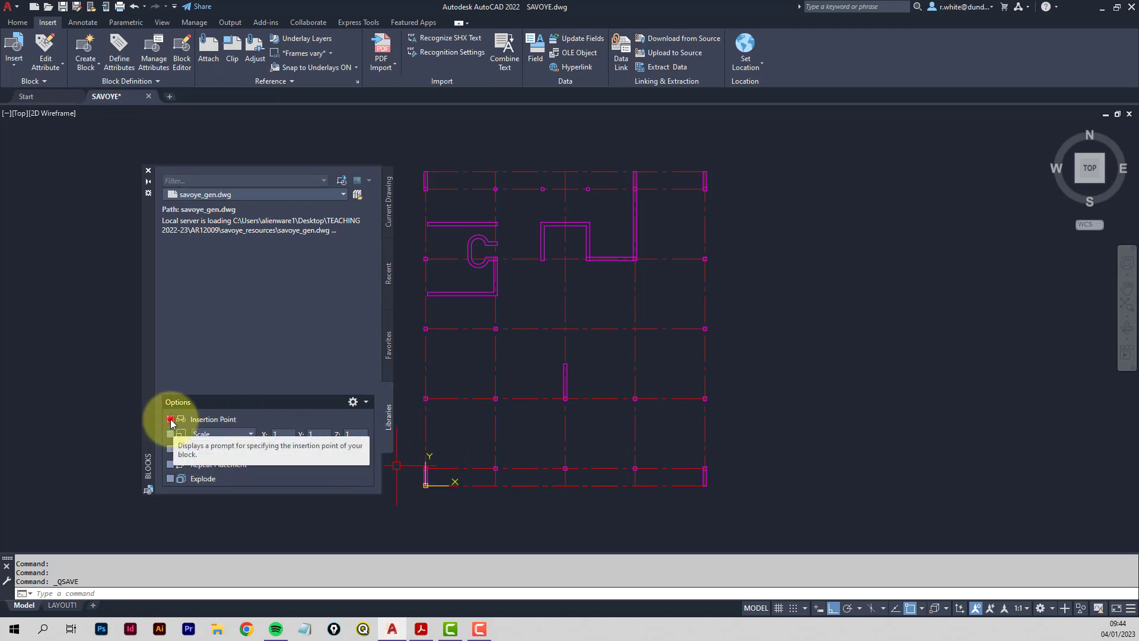
# With Insertion Point off and Explode on, insert savoye_gen exploded at 0,0,0.
pyautogui.click(171, 419)
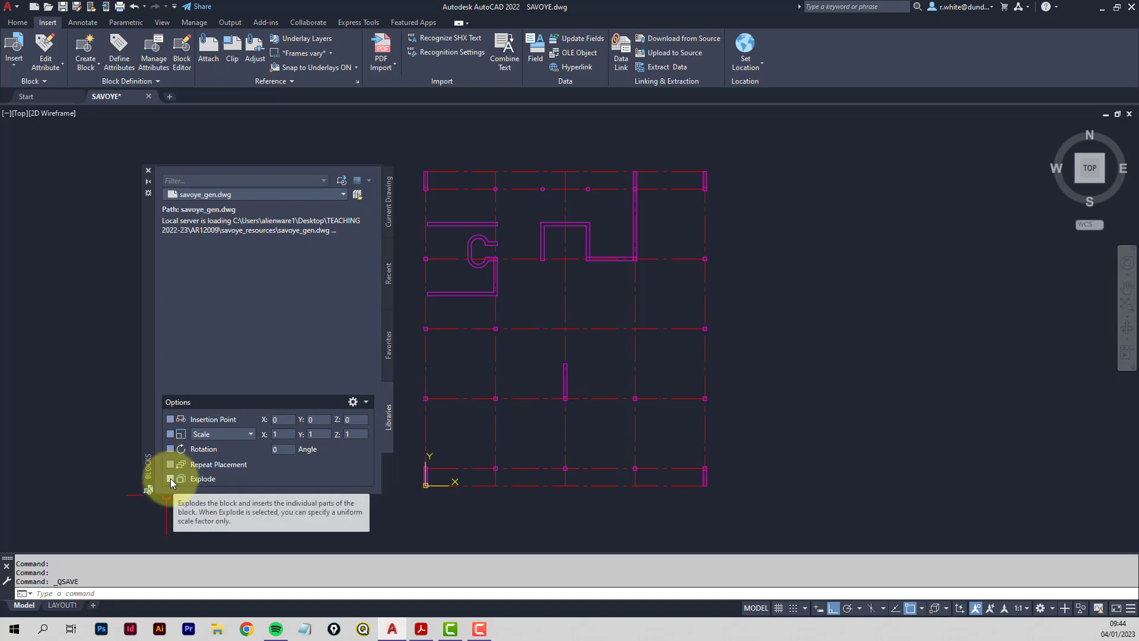
pyautogui.click(170, 478)
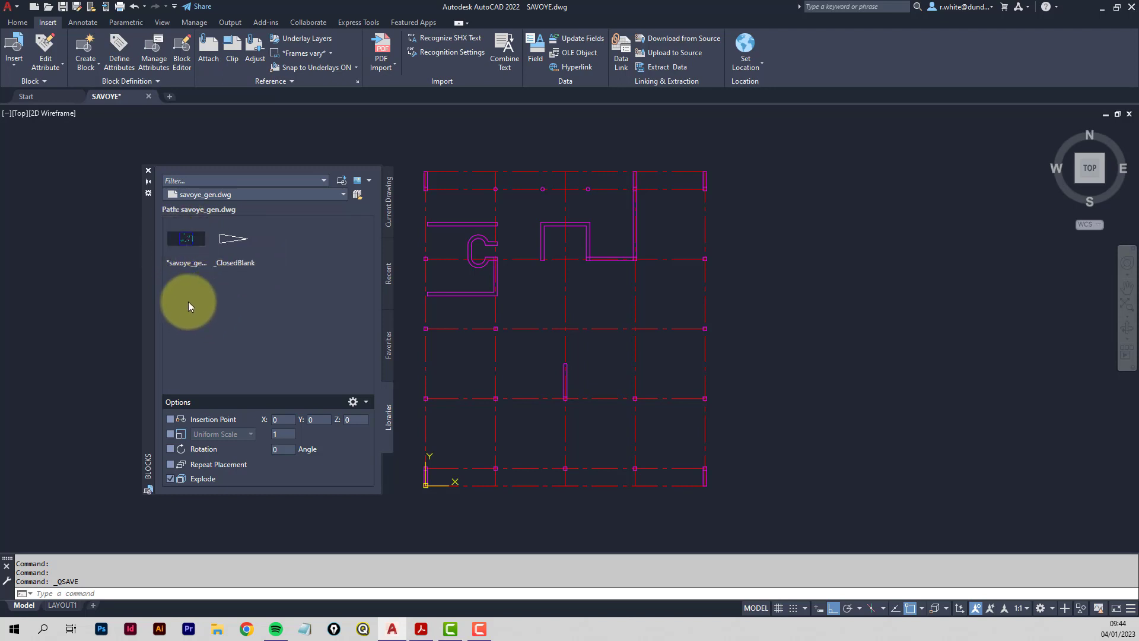
pyautogui.rightClick(185, 243)
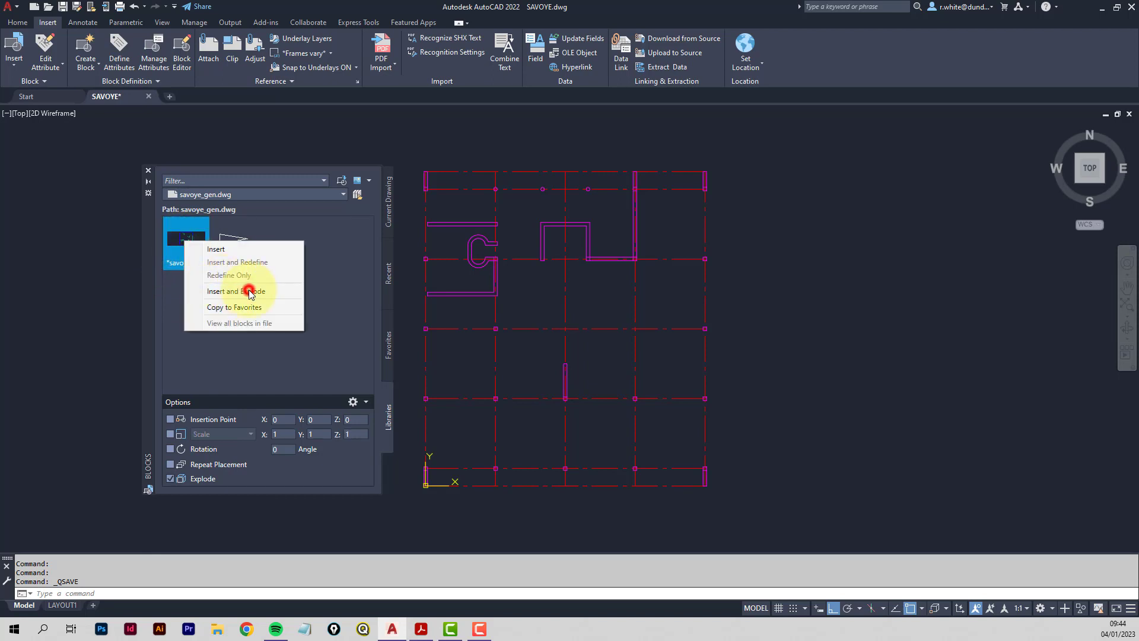
pyautogui.click(249, 291)
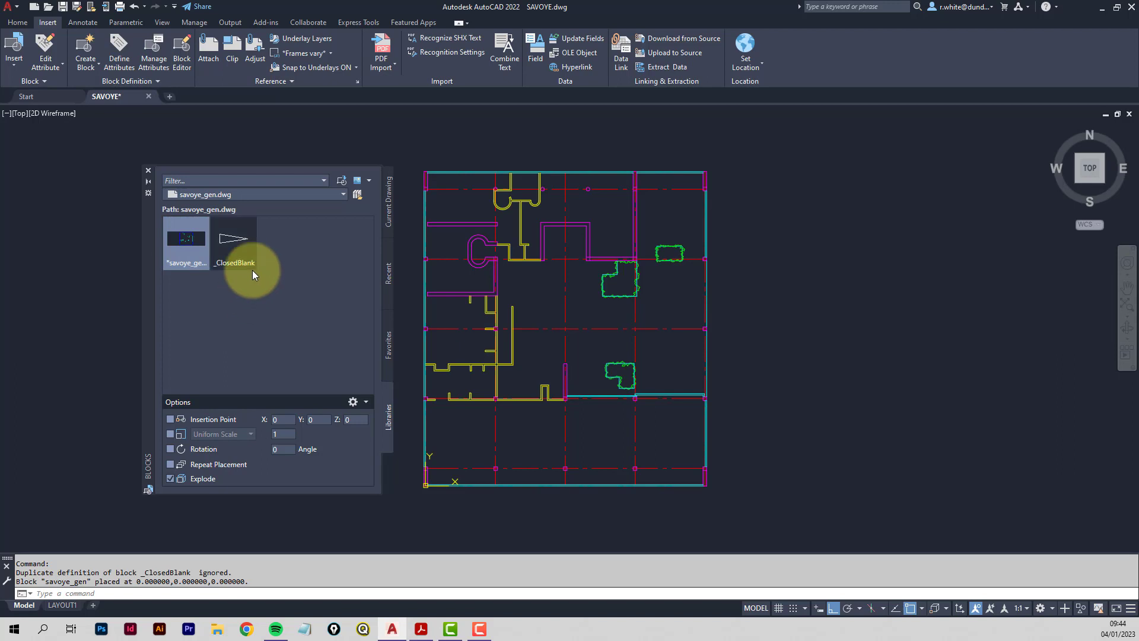
# Close the Blocks palette and set the GLAZING layer colour to blue.
pyautogui.click(148, 171)
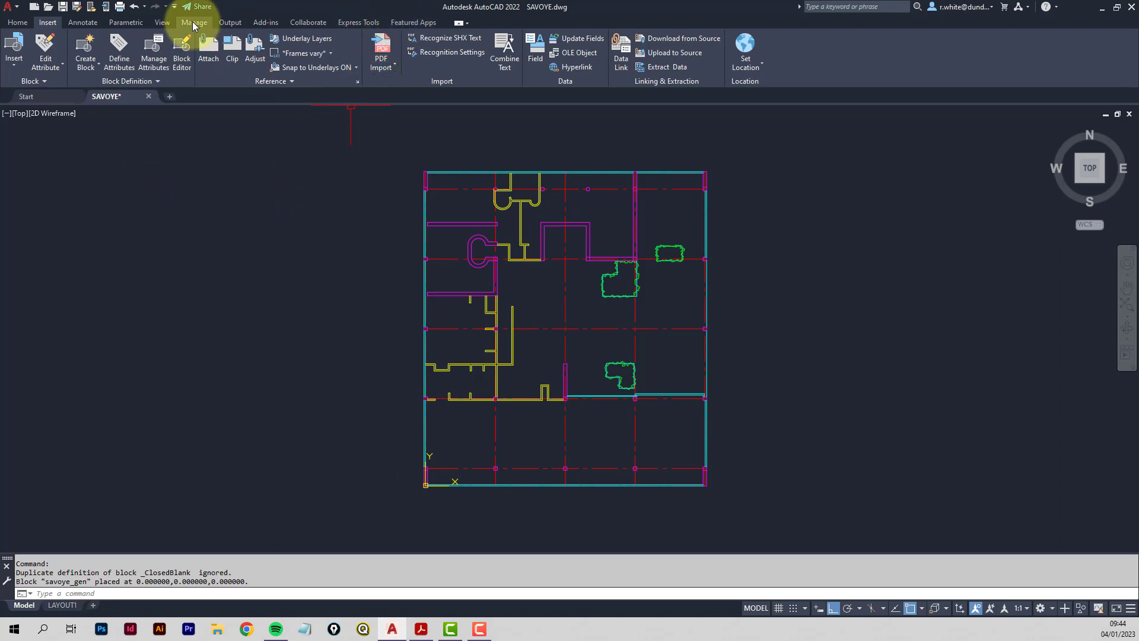
pyautogui.click(17, 22)
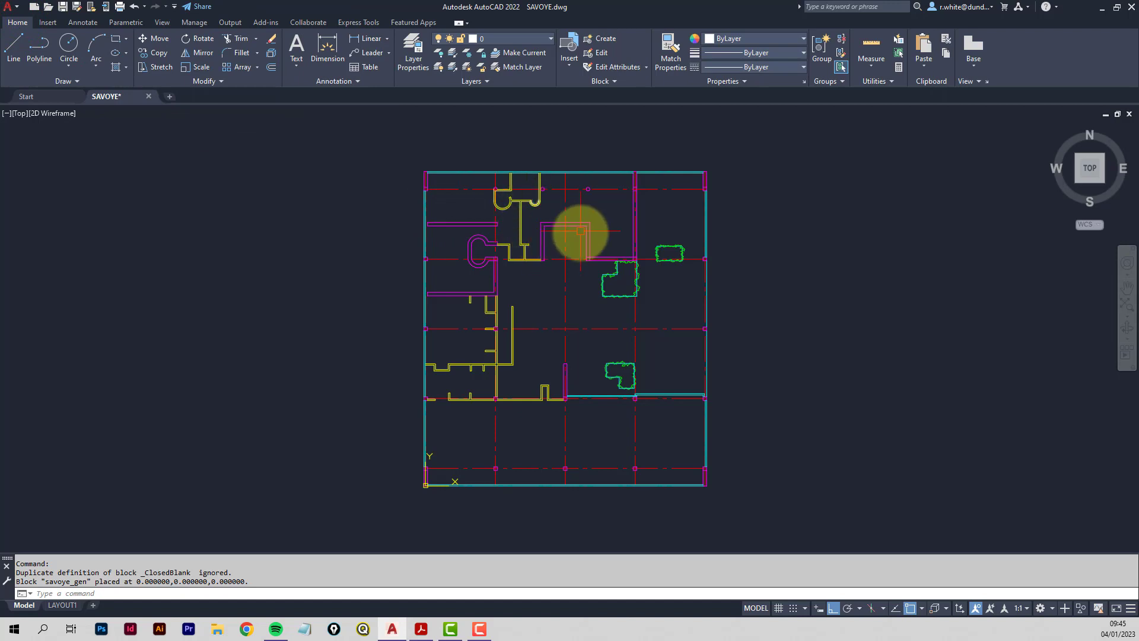
pyautogui.click(552, 40)
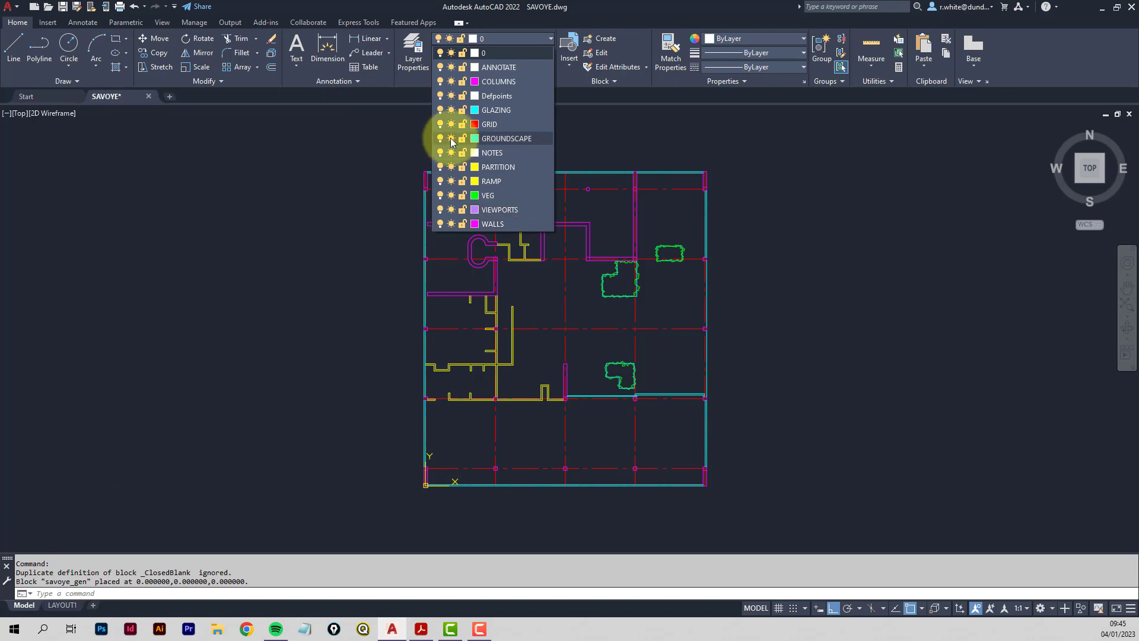
pyautogui.click(474, 110)
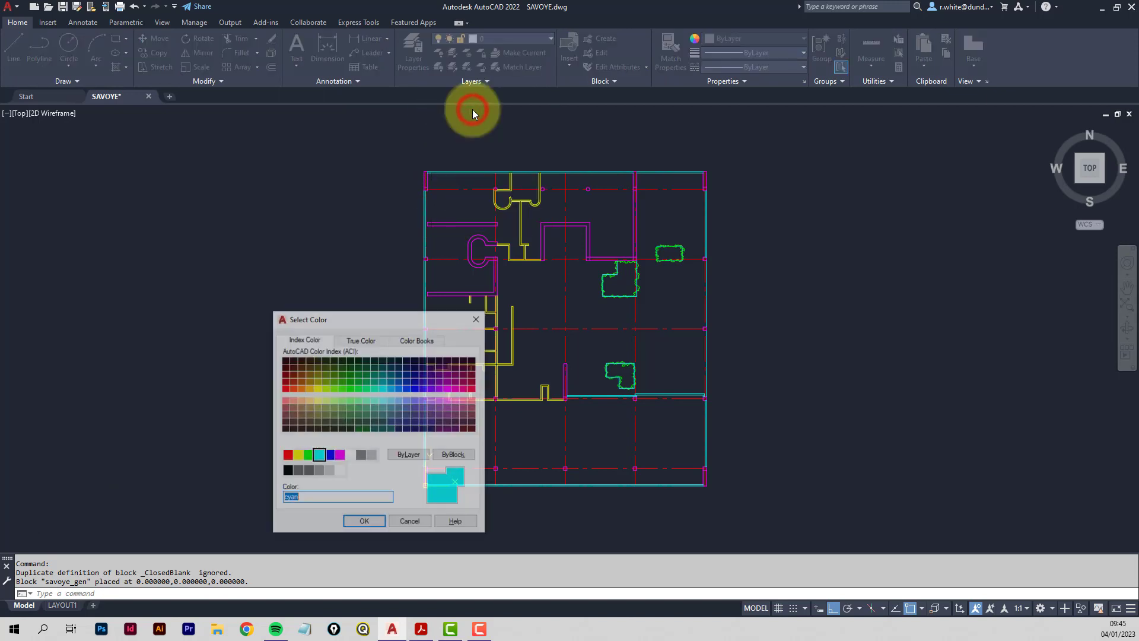
pyautogui.click(331, 455)
pyautogui.click(364, 521)
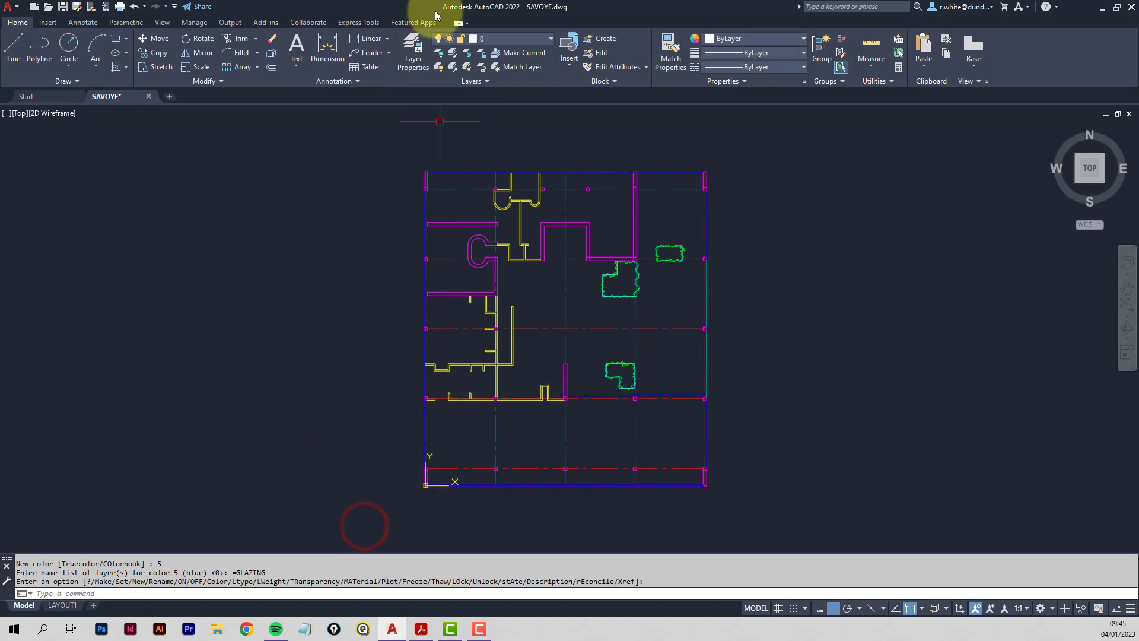
# Set the PARTITION layer colour to cyan and bring the instructions PDF forward.
pyautogui.click(550, 39)
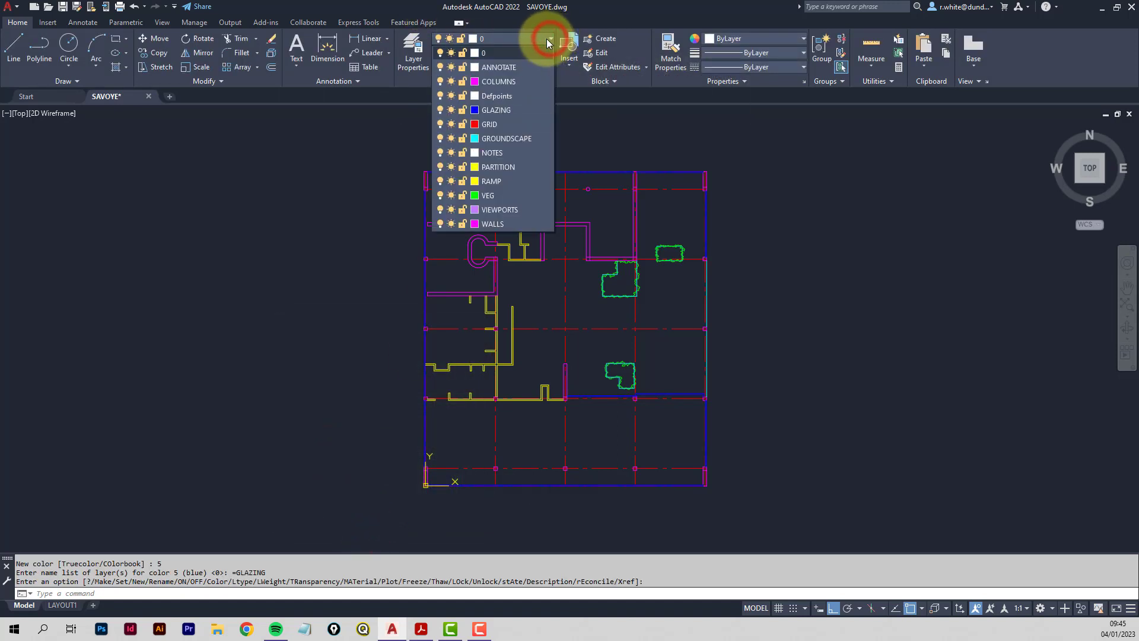
pyautogui.click(474, 168)
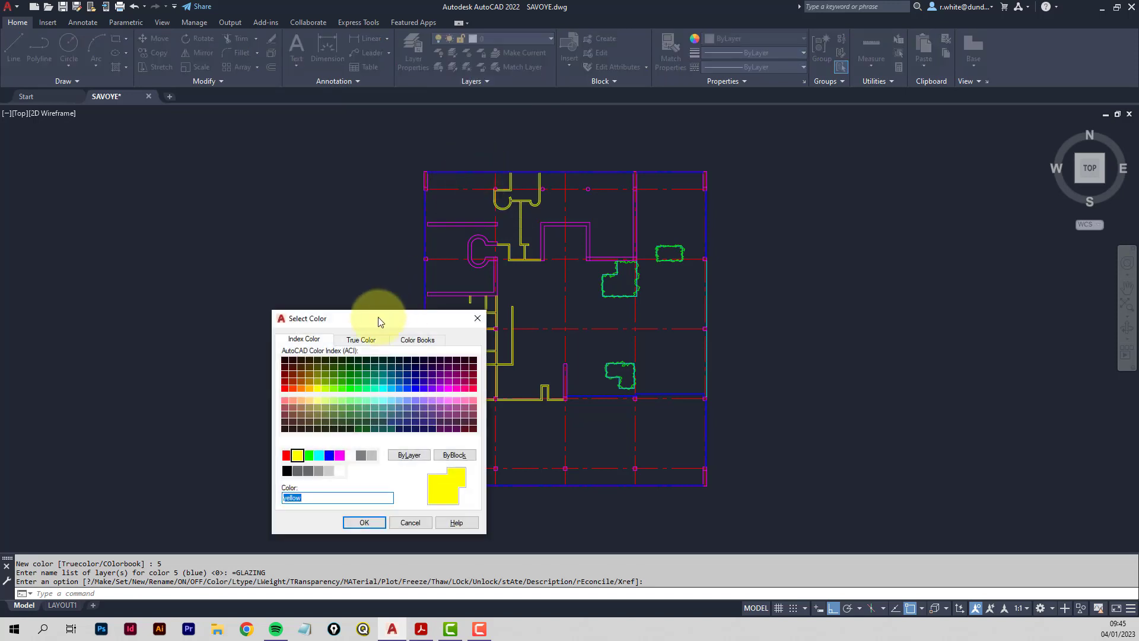
pyautogui.moveTo(379, 319)
pyautogui.mouseDown()
pyautogui.moveTo(297, 175)
pyautogui.moveTo(302, 184)
pyautogui.mouseUp()
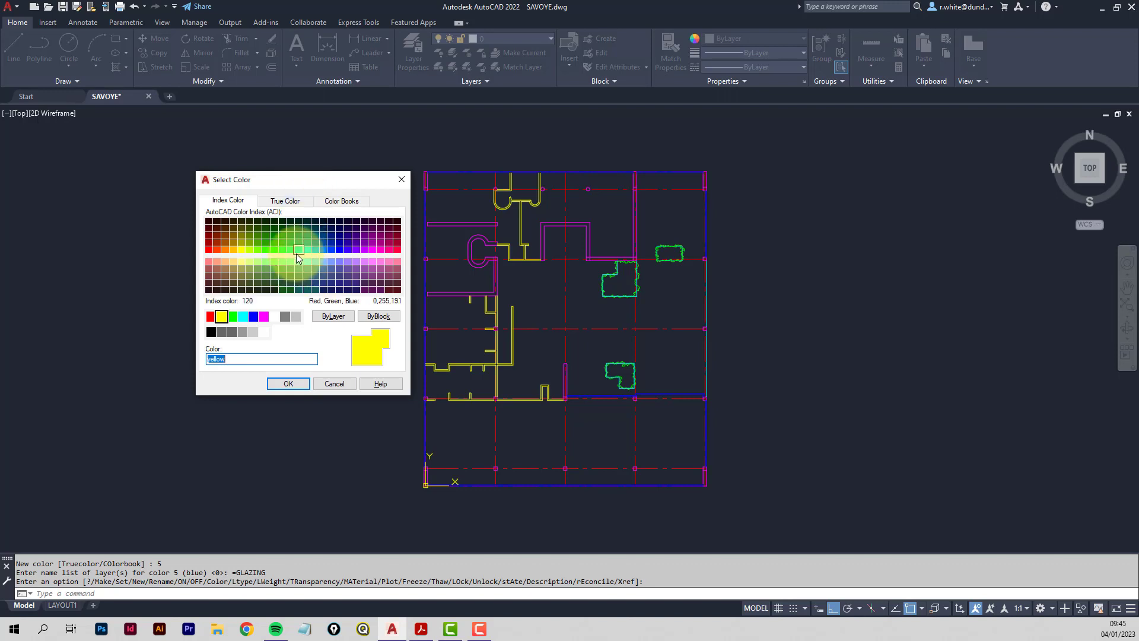
pyautogui.click(243, 316)
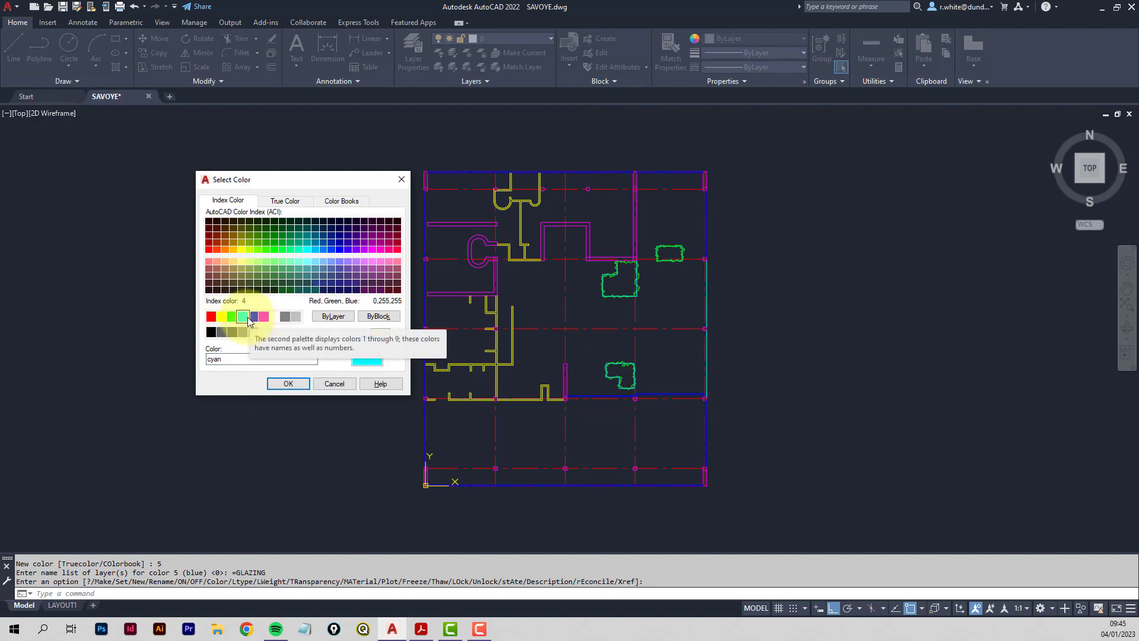
pyautogui.click(289, 383)
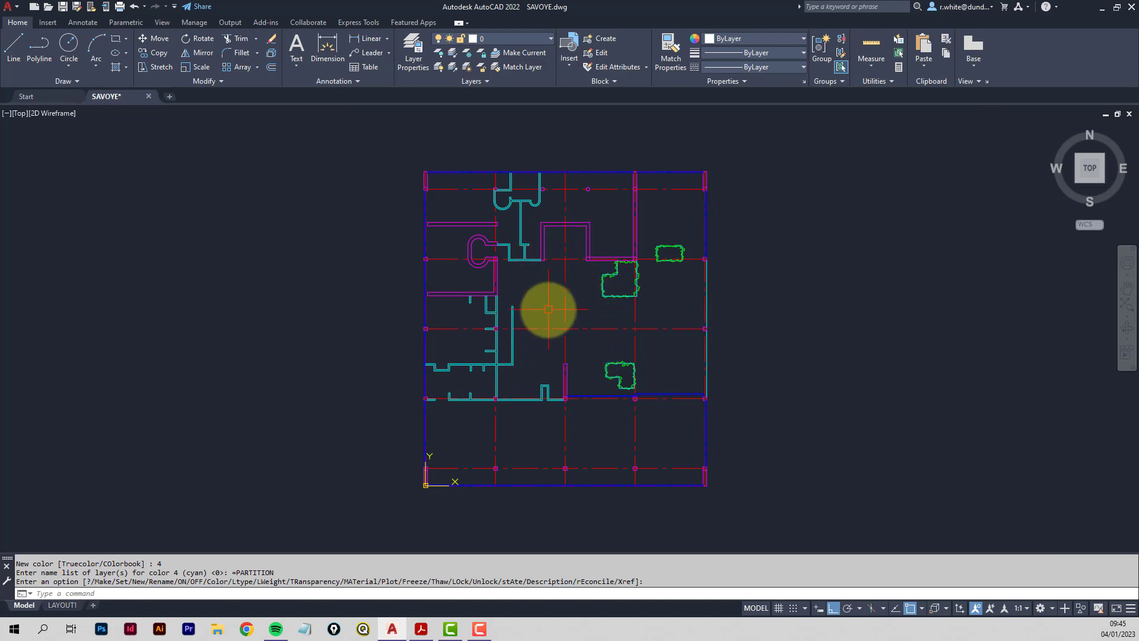
pyautogui.click(422, 629)
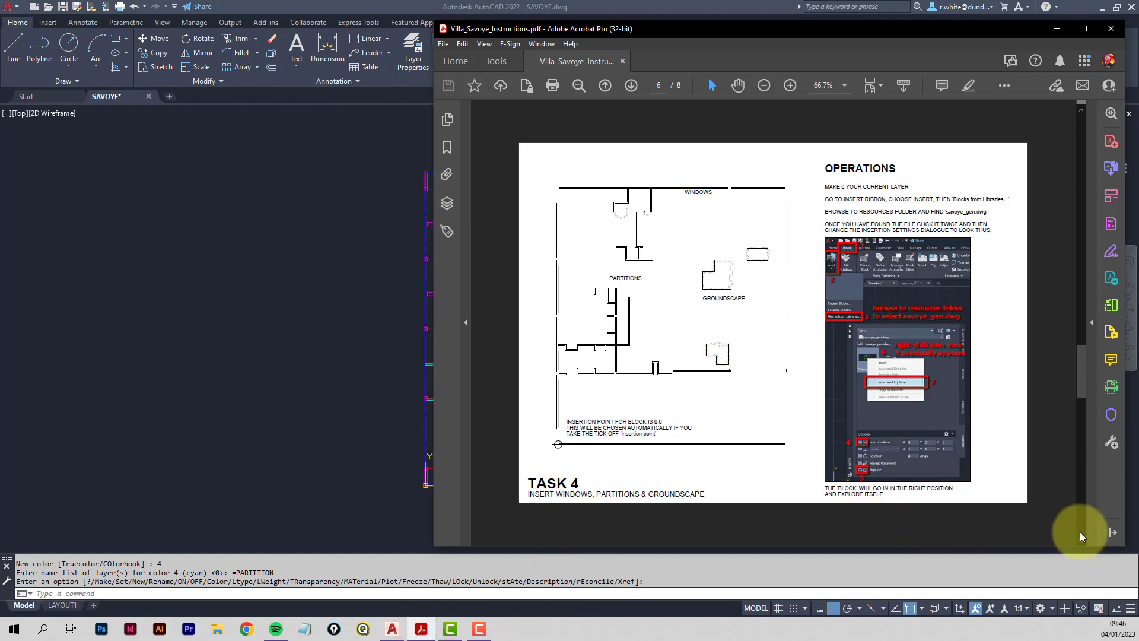
# Review the Task 5 ramp instructions on page 7, then return to AutoCAD.
pyautogui.click(1082, 534)
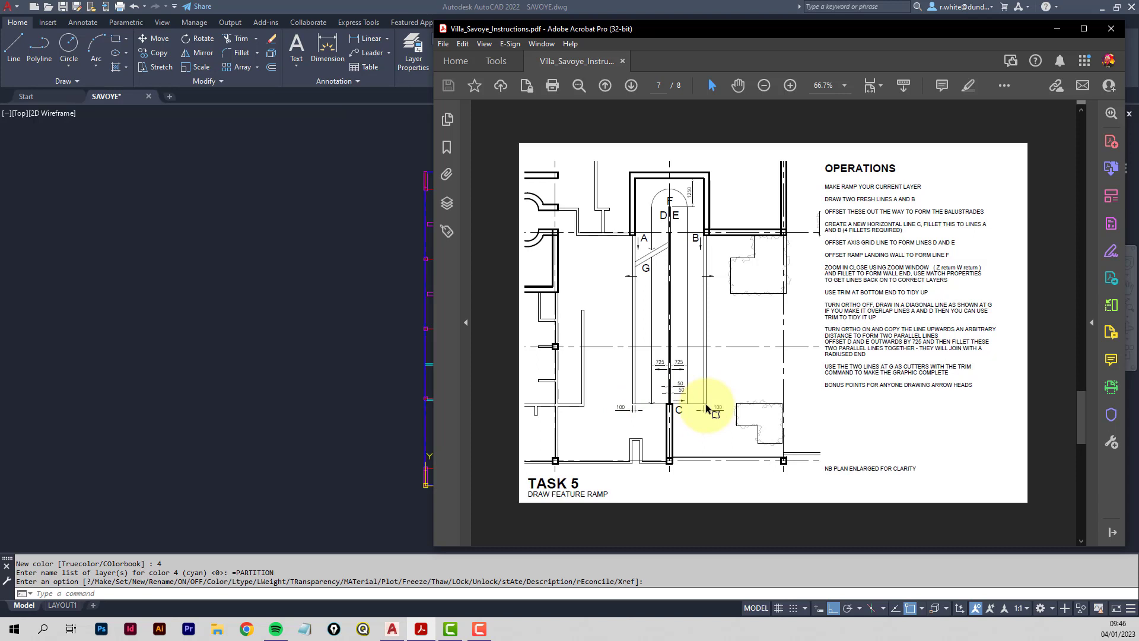
pyautogui.click(366, 314)
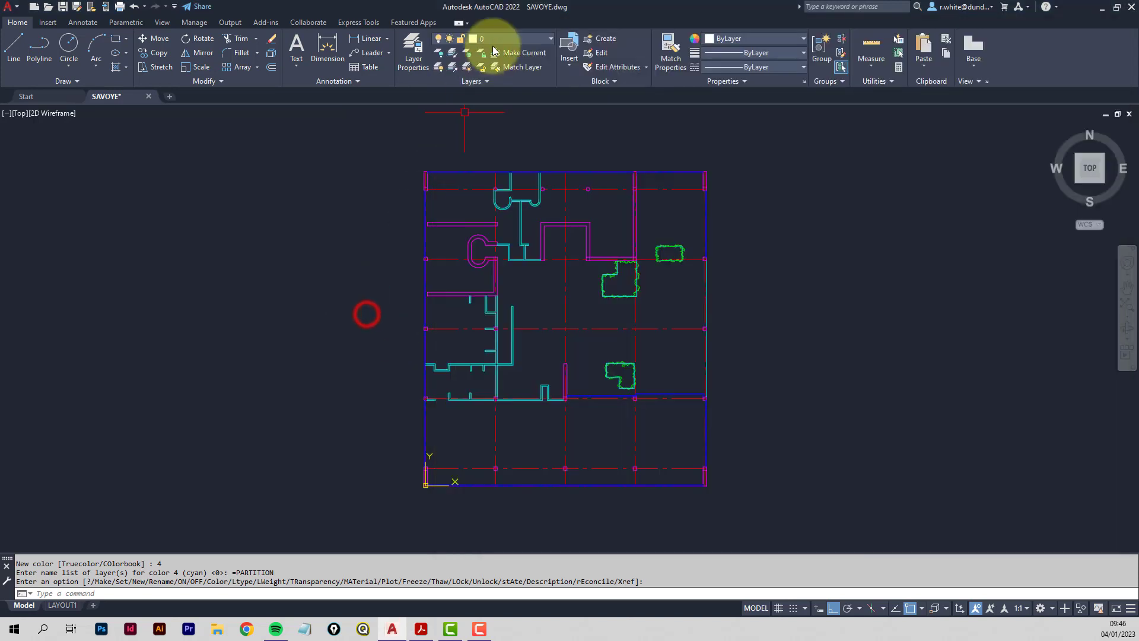
# Make RAMP the current layer and draw the ramp's two vertical side lines down from the wall.
pyautogui.click(551, 39)
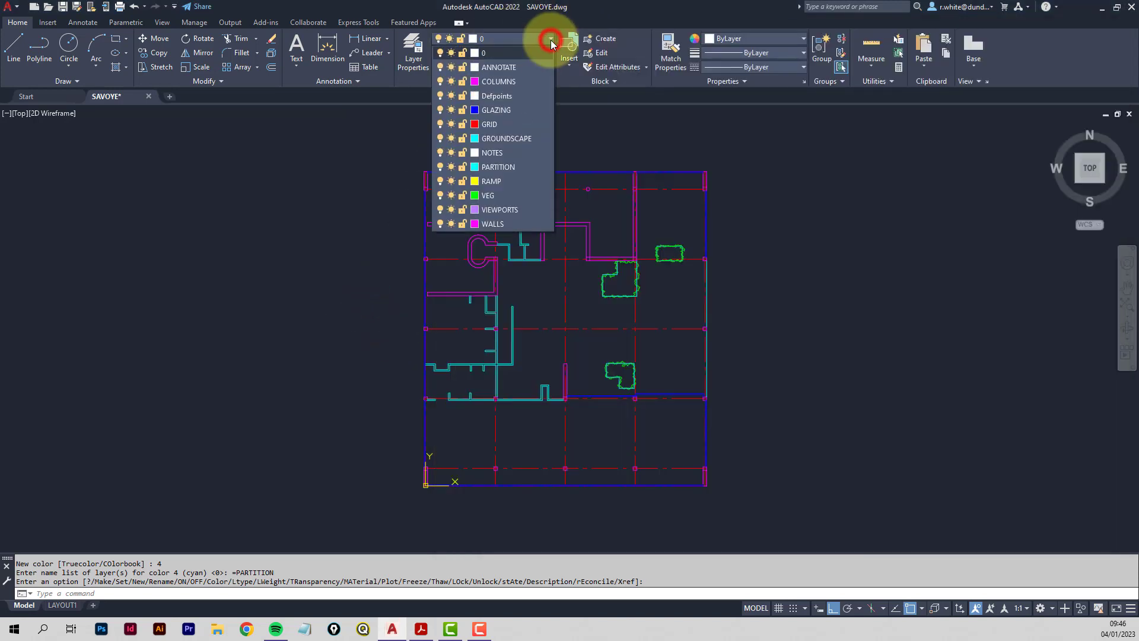
pyautogui.click(492, 181)
pyautogui.scroll(5, 557, 288)
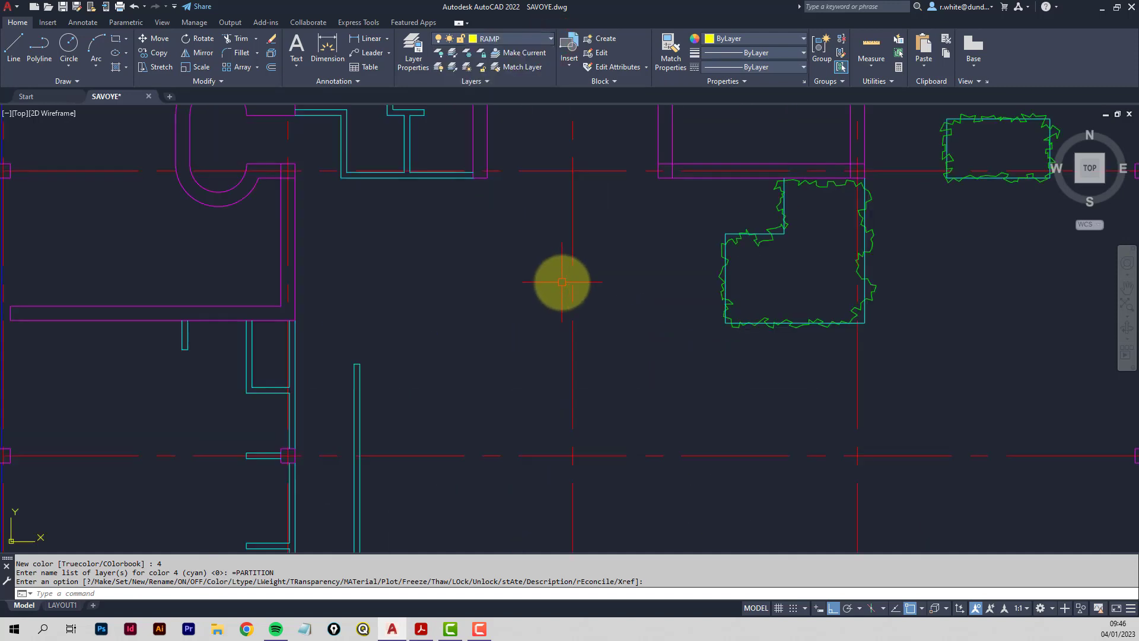
pyautogui.scroll(-3, 563, 281)
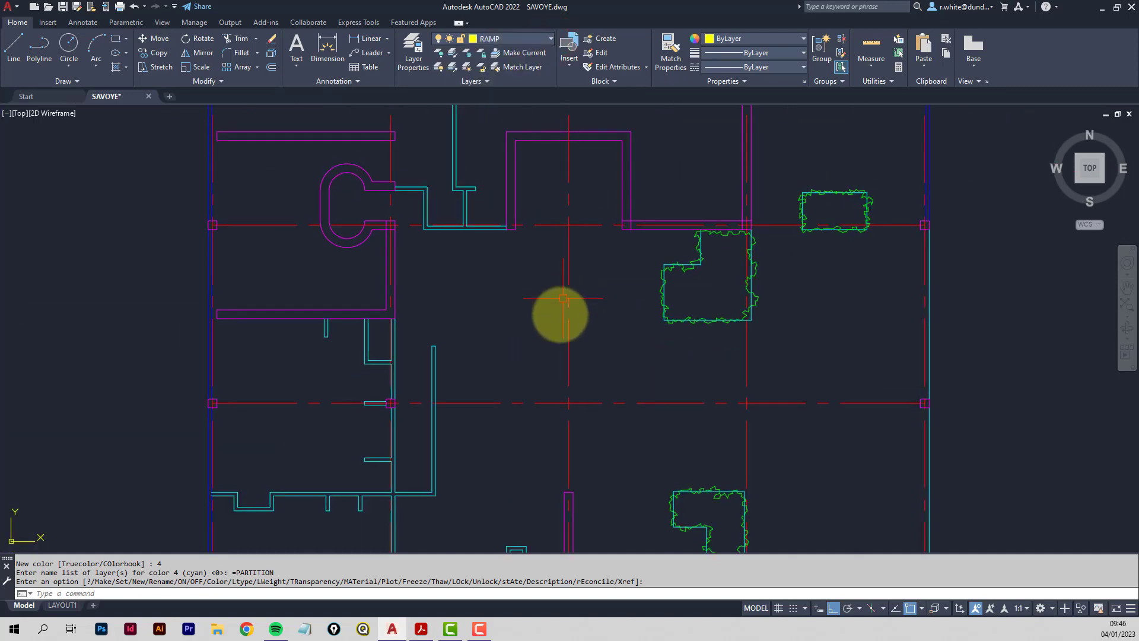
pyautogui.click(17, 48)
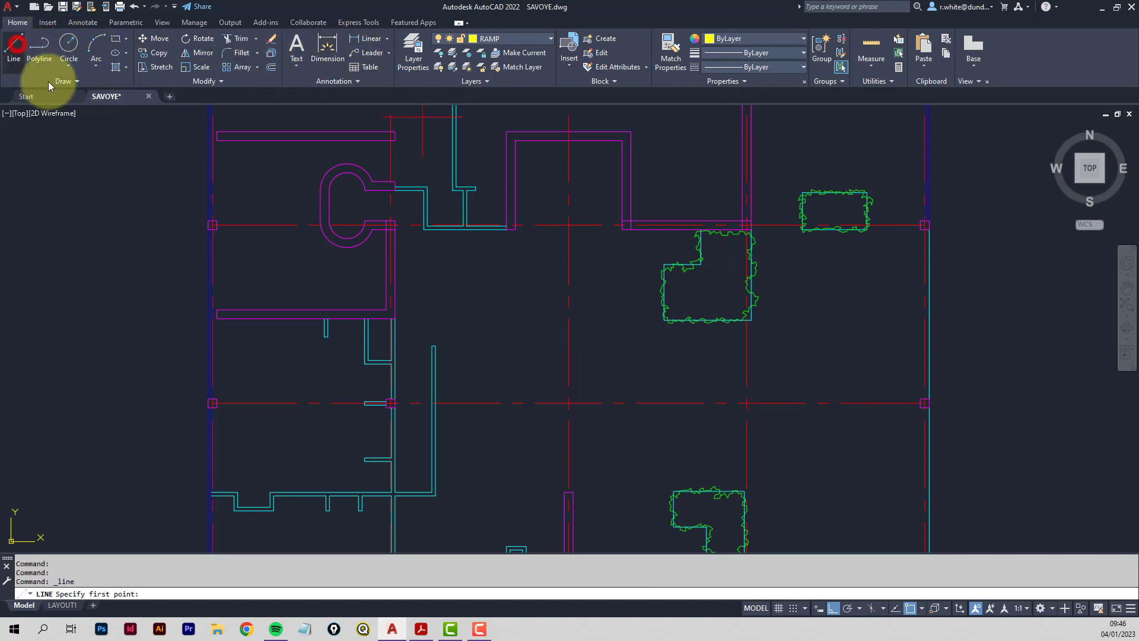
pyautogui.click(515, 229)
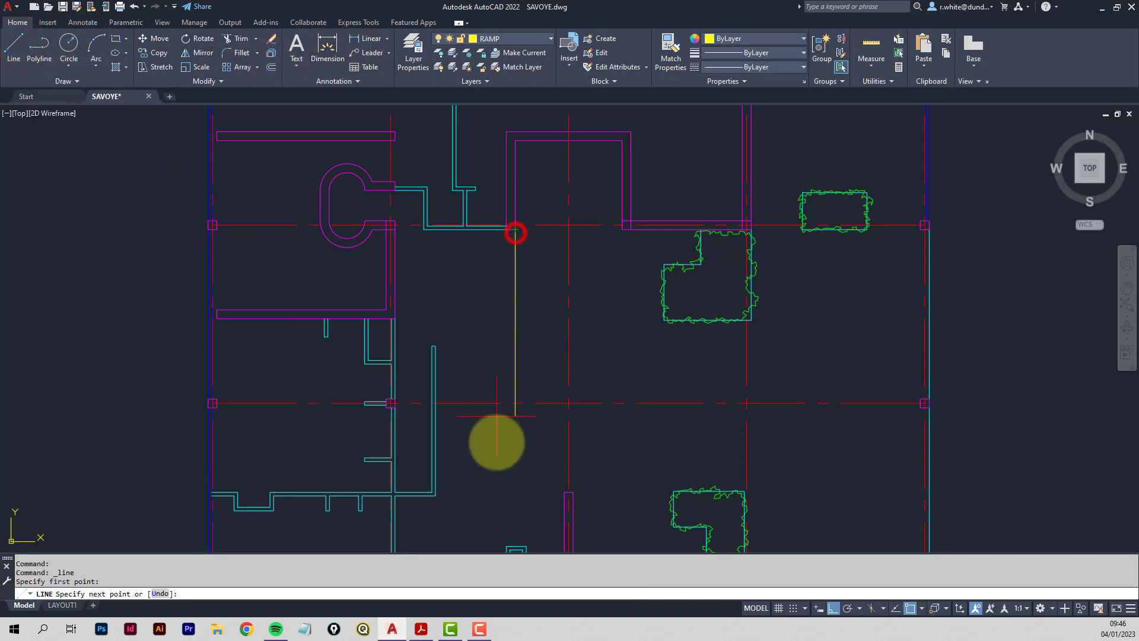
pyautogui.click(516, 503)
pyautogui.press('Return')
pyautogui.press('Return')
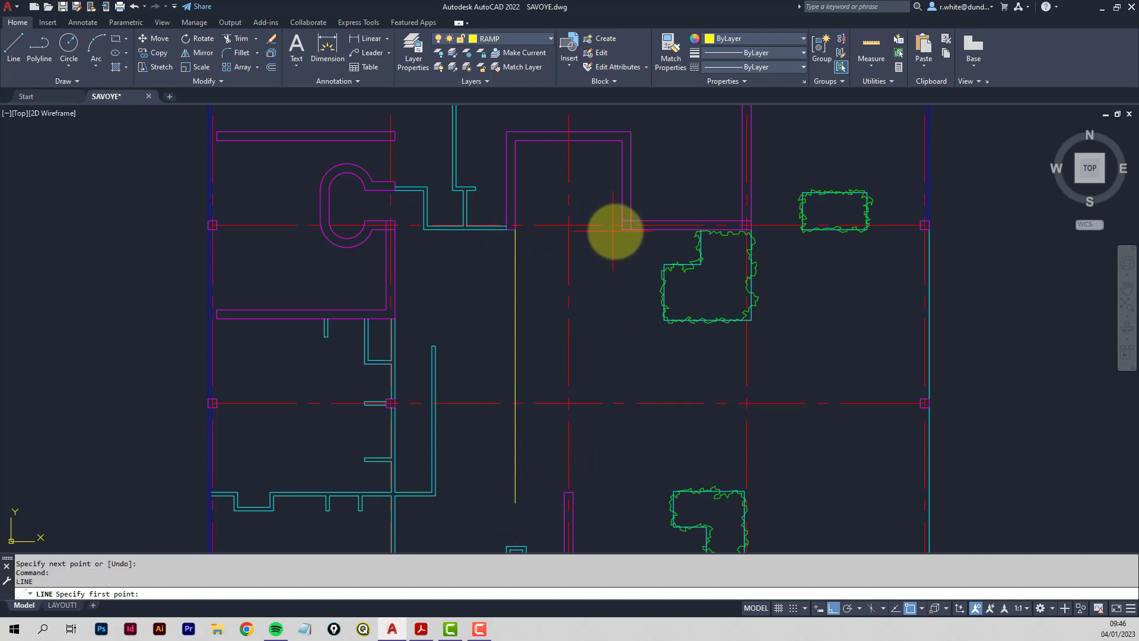
pyautogui.click(621, 230)
pyautogui.click(614, 503)
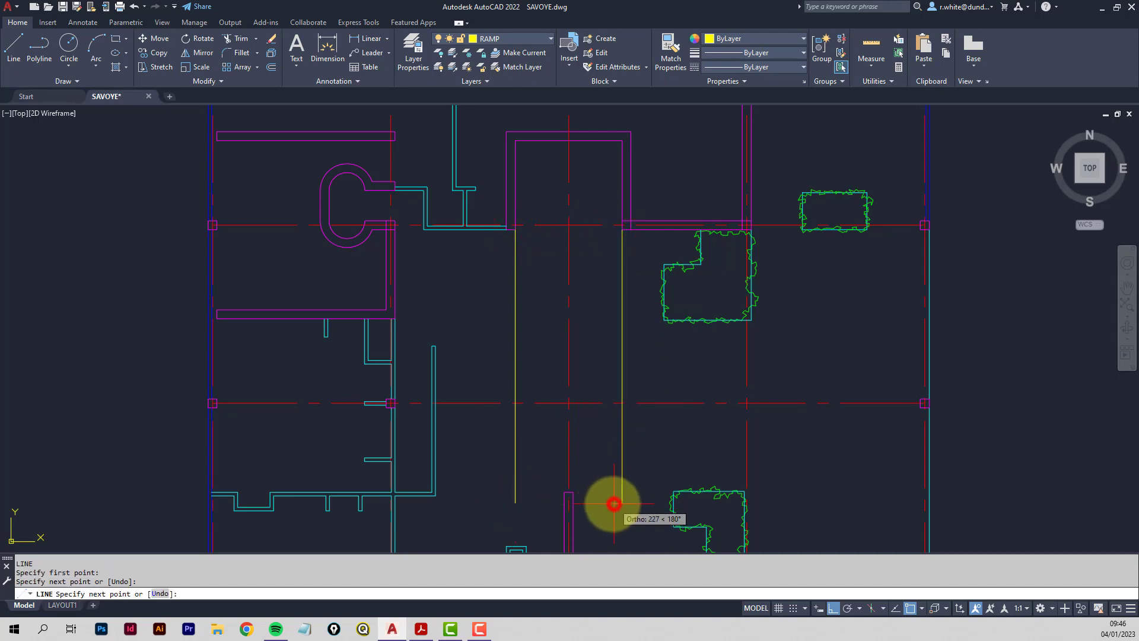
pyautogui.press('Return')
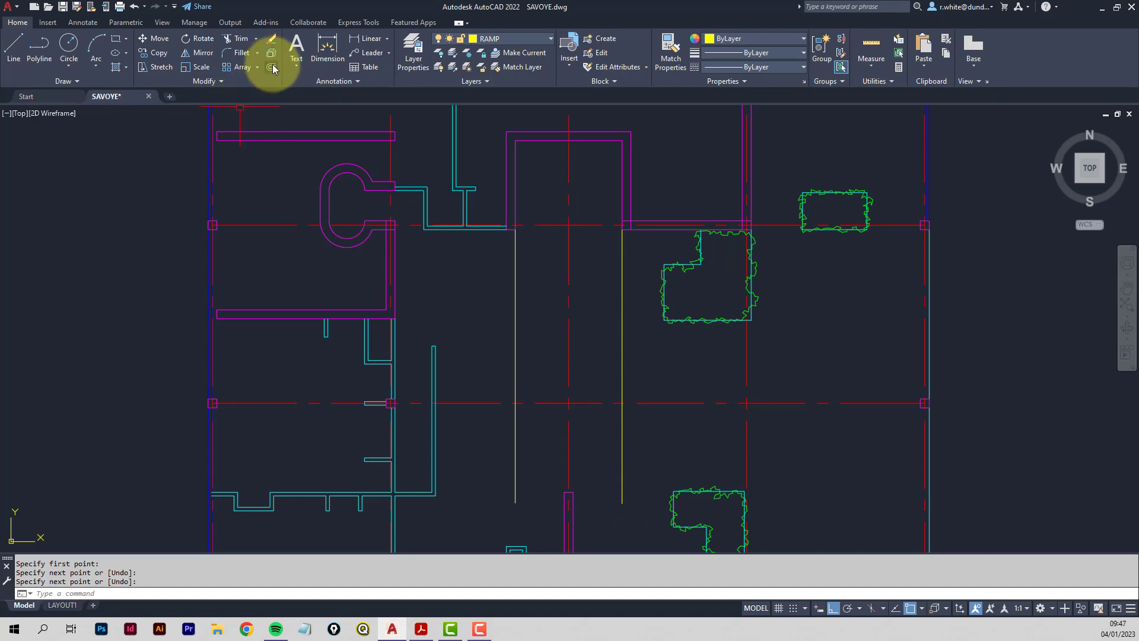
# Offset both ramp side lines 100 outward to give the walls thickness.
pyautogui.click(272, 68)
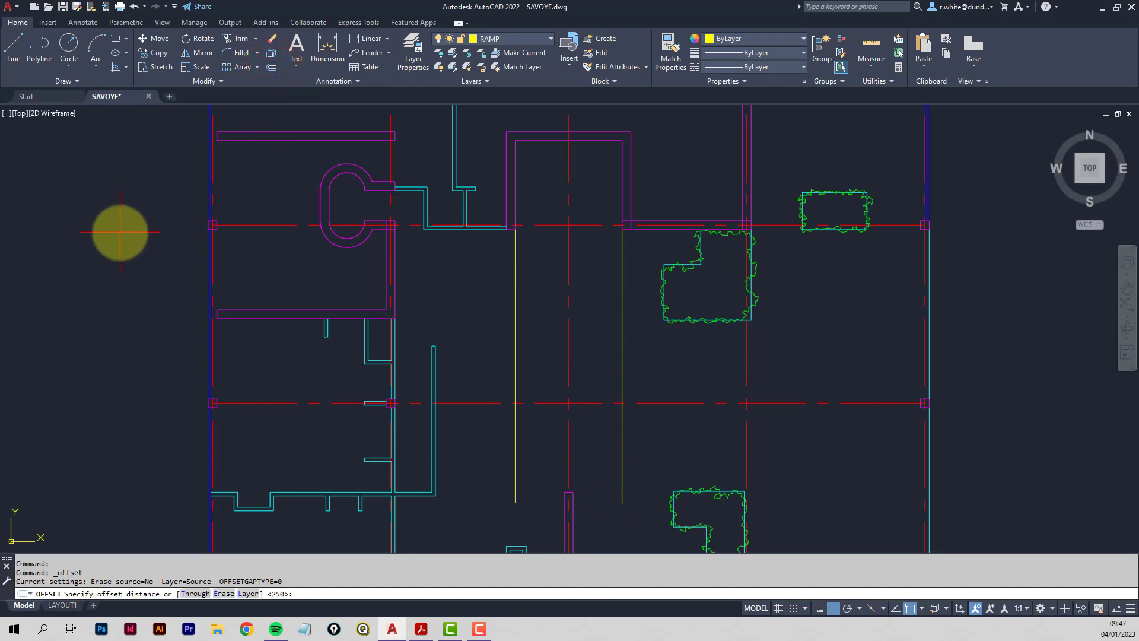
pyautogui.write('100')
pyautogui.press('Return')
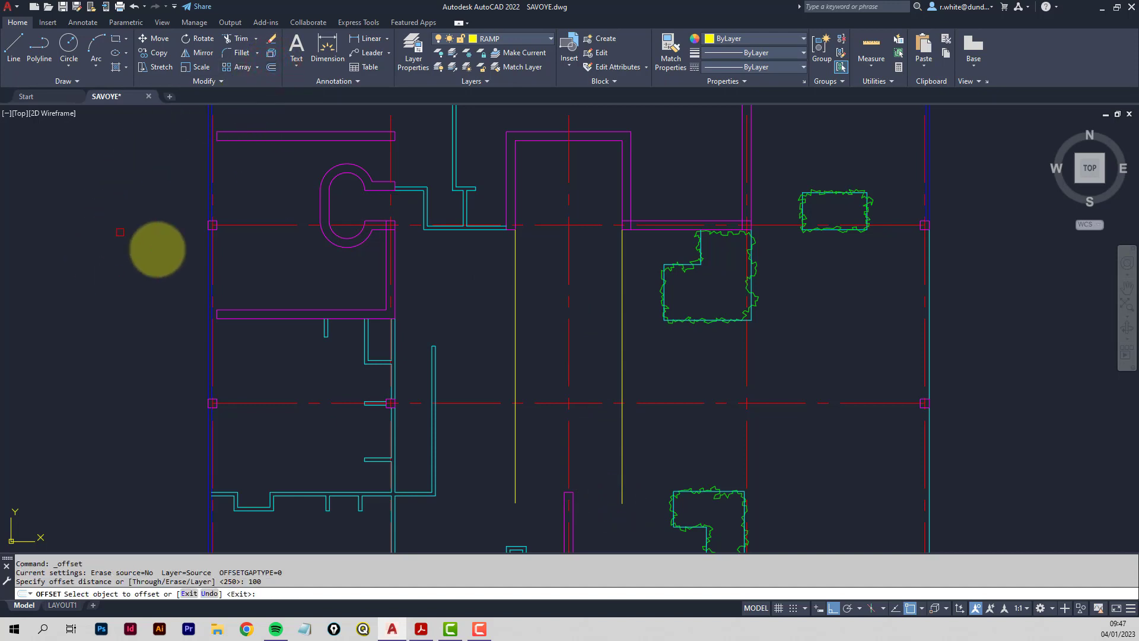
pyautogui.click(514, 347)
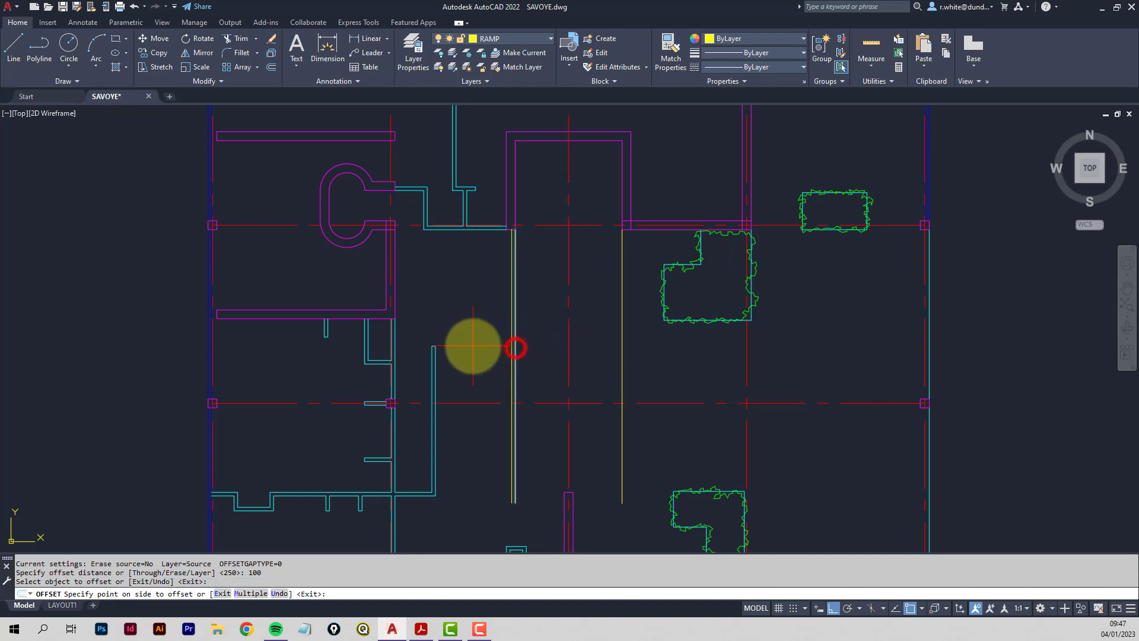
pyautogui.click(473, 347)
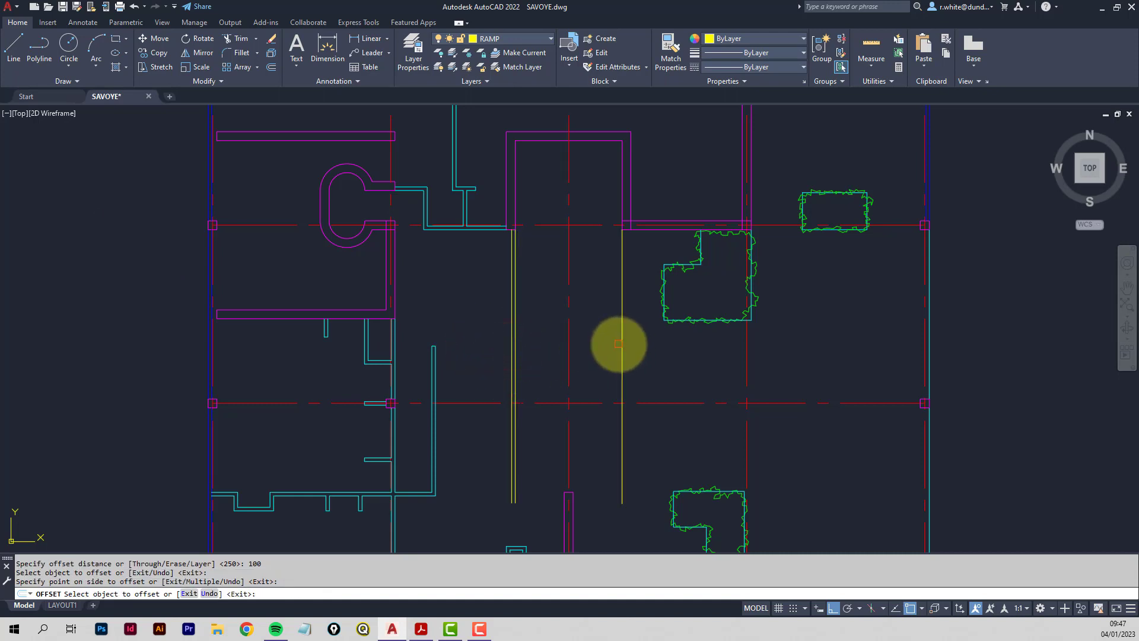
pyautogui.click(622, 340)
pyautogui.click(650, 355)
pyautogui.press('Return')
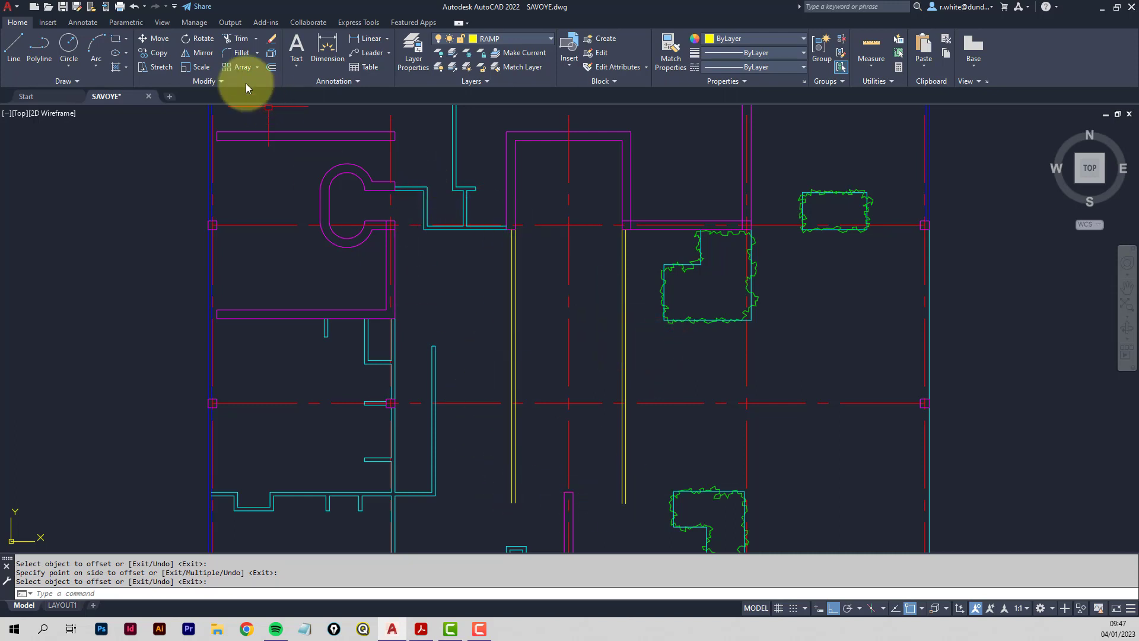
# Draw the bottom line closing off the ramp walls.
pyautogui.click(12, 48)
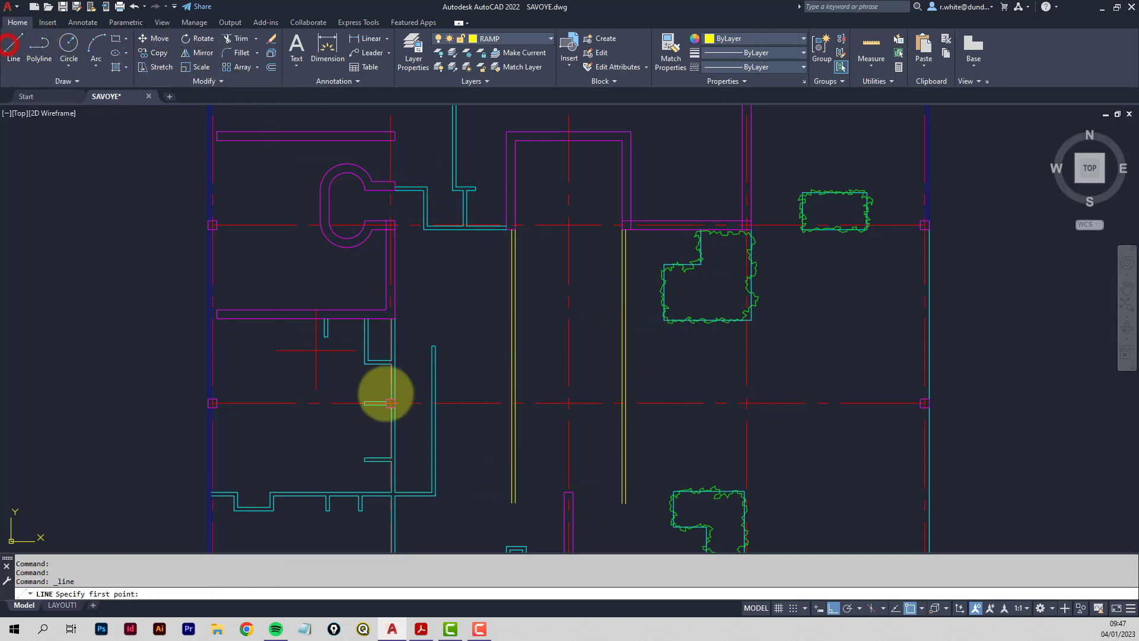
pyautogui.click(573, 491)
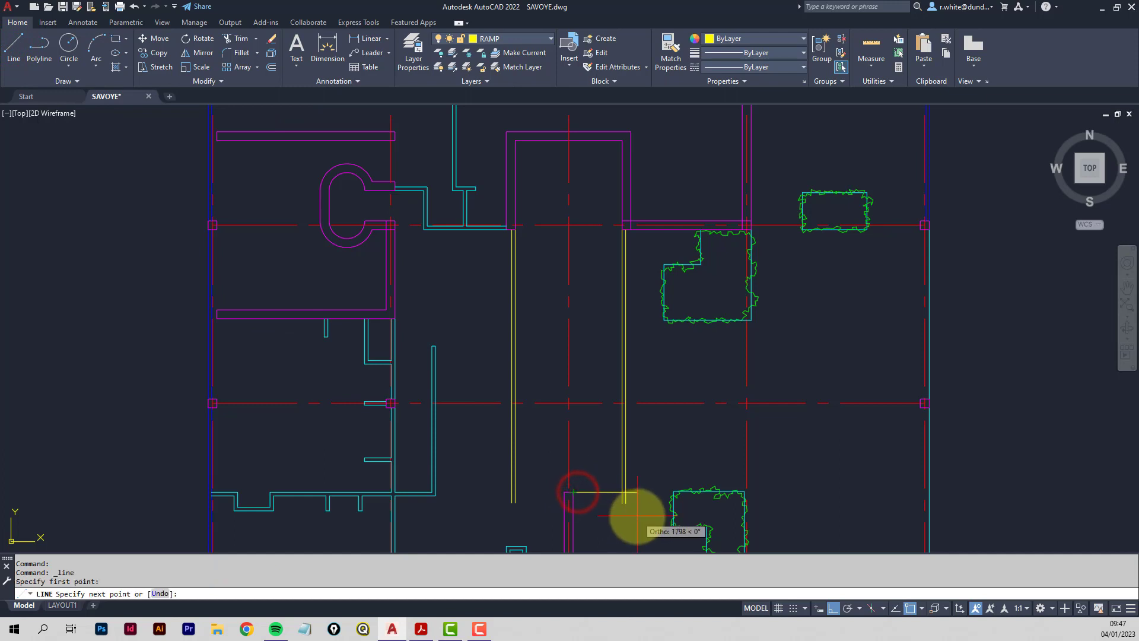
pyautogui.click(637, 516)
pyautogui.press('Return')
pyautogui.press('Return')
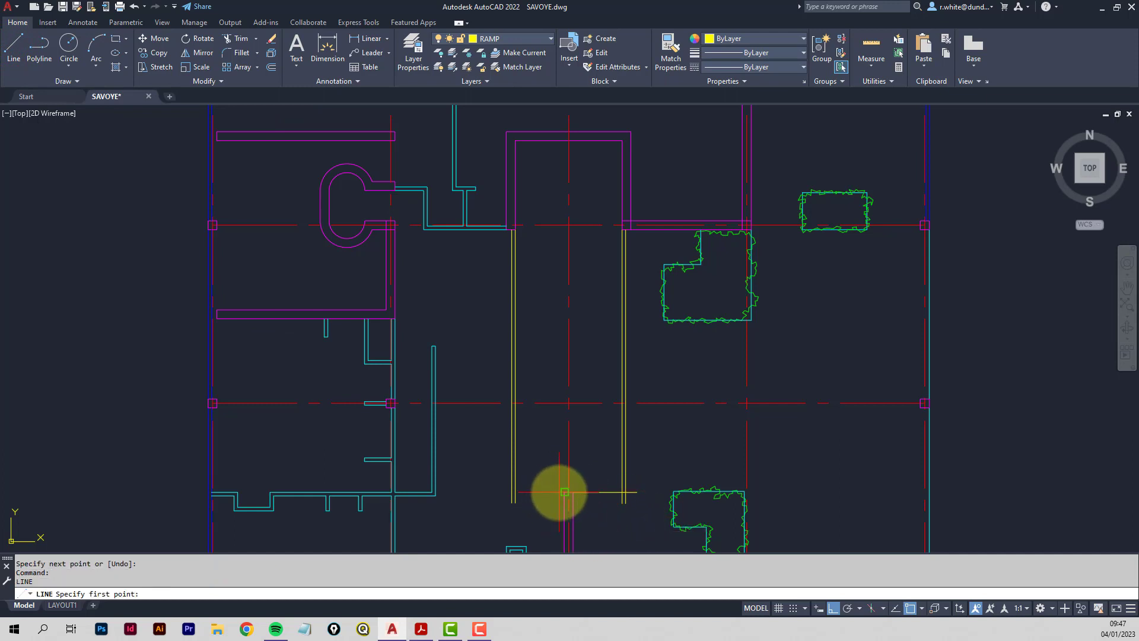
pyautogui.click(565, 492)
pyautogui.click(485, 504)
pyautogui.press('Return')
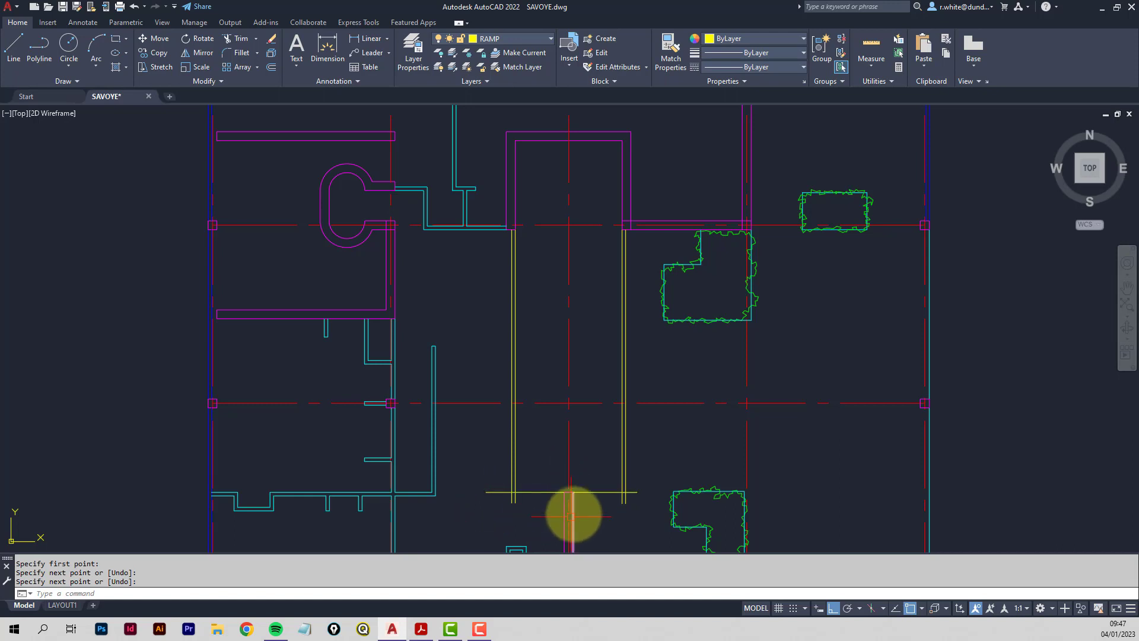
pyautogui.scroll(3, 586, 501)
pyautogui.moveTo(586, 501); pyautogui.dragTo(580, 412, button='middle')
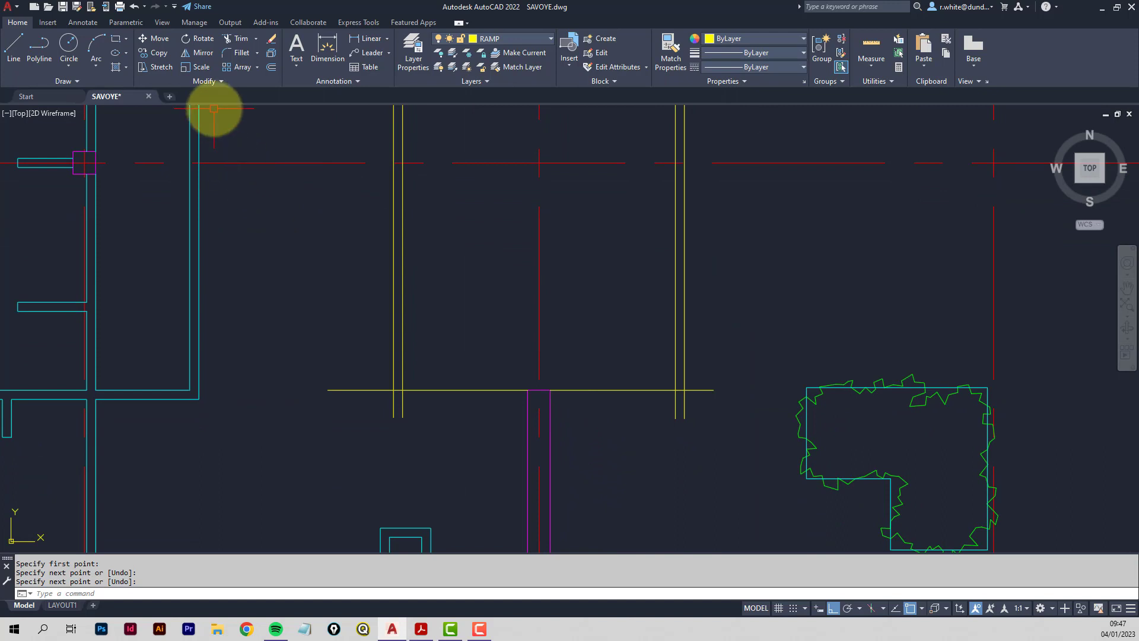
# Trim the overshooting line ends at the ramp's bottom corners, then show the instructions PDF.
pyautogui.click(238, 40)
pyautogui.click(371, 392)
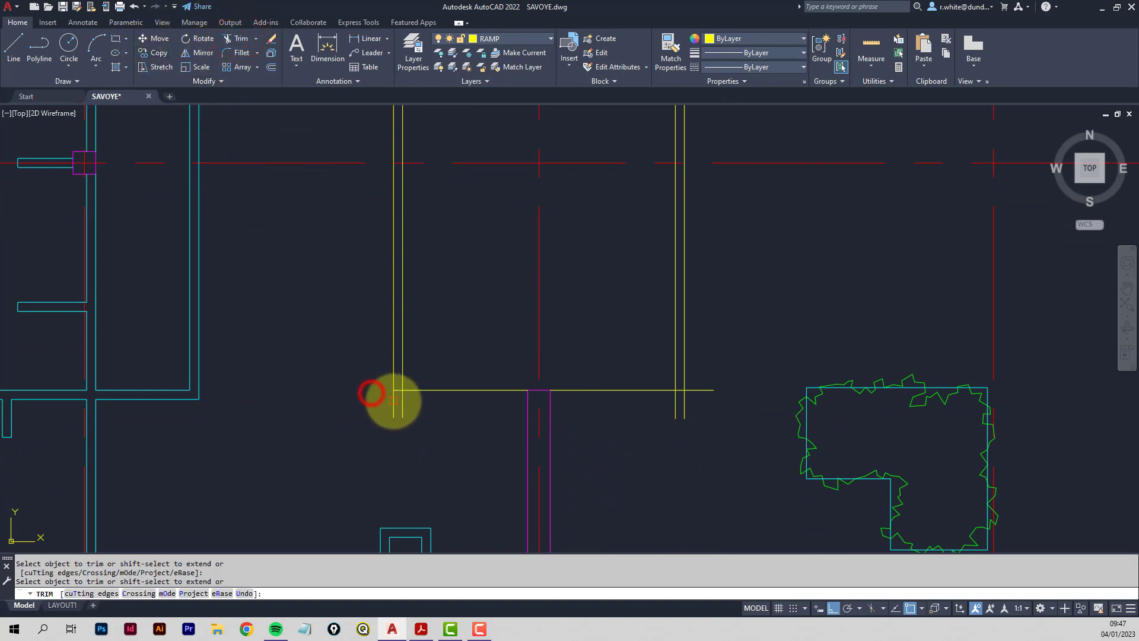
pyautogui.click(394, 399)
pyautogui.click(402, 403)
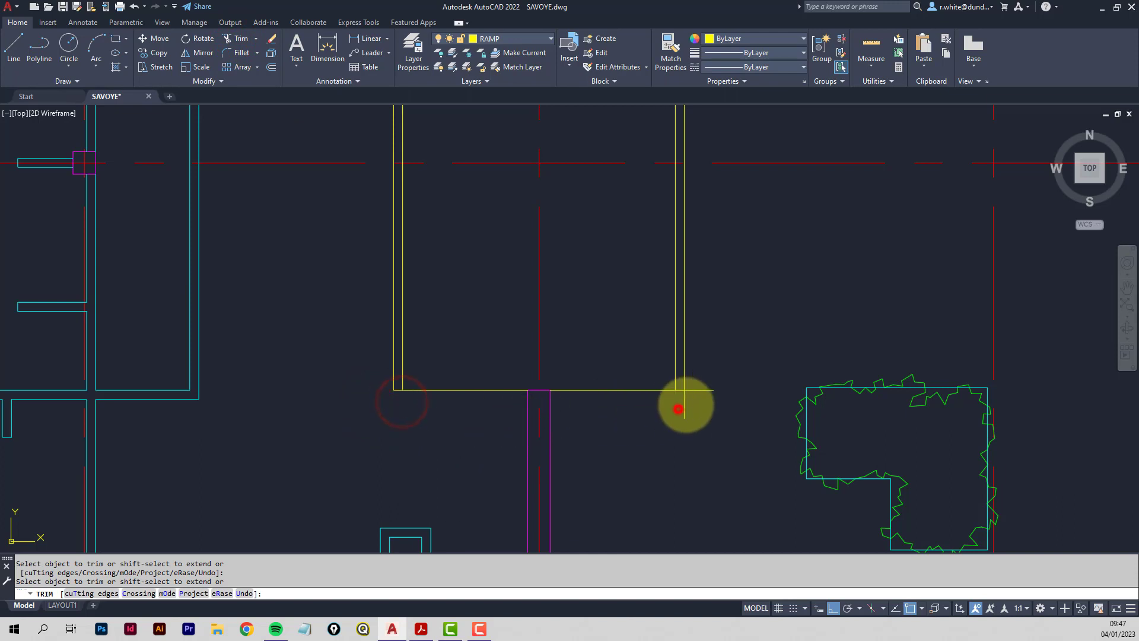
pyautogui.click(679, 409)
pyautogui.click(697, 389)
pyautogui.scroll(-2, 614, 367)
pyautogui.scroll(-2, 609, 379)
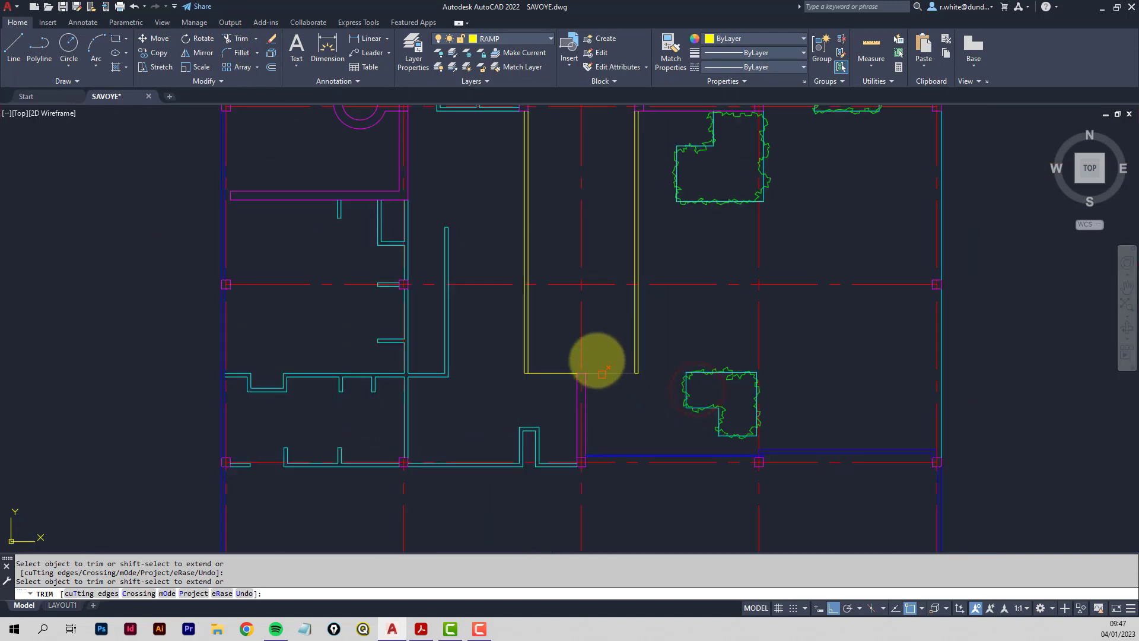
pyautogui.moveTo(595, 356); pyautogui.dragTo(564, 457, button='middle')
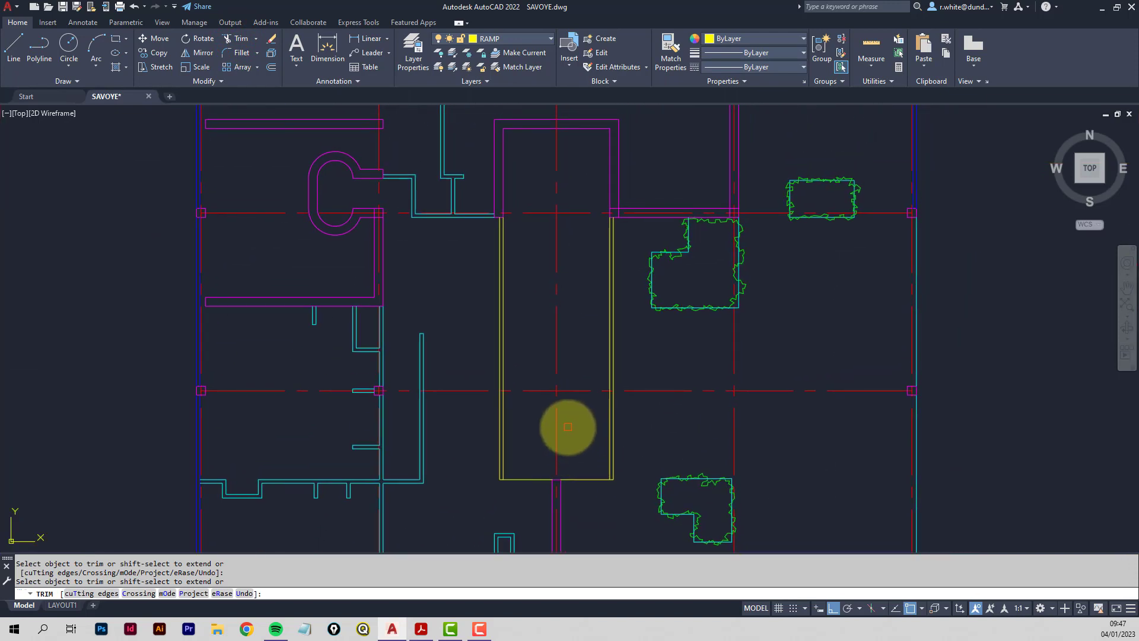
pyautogui.press('Escape')
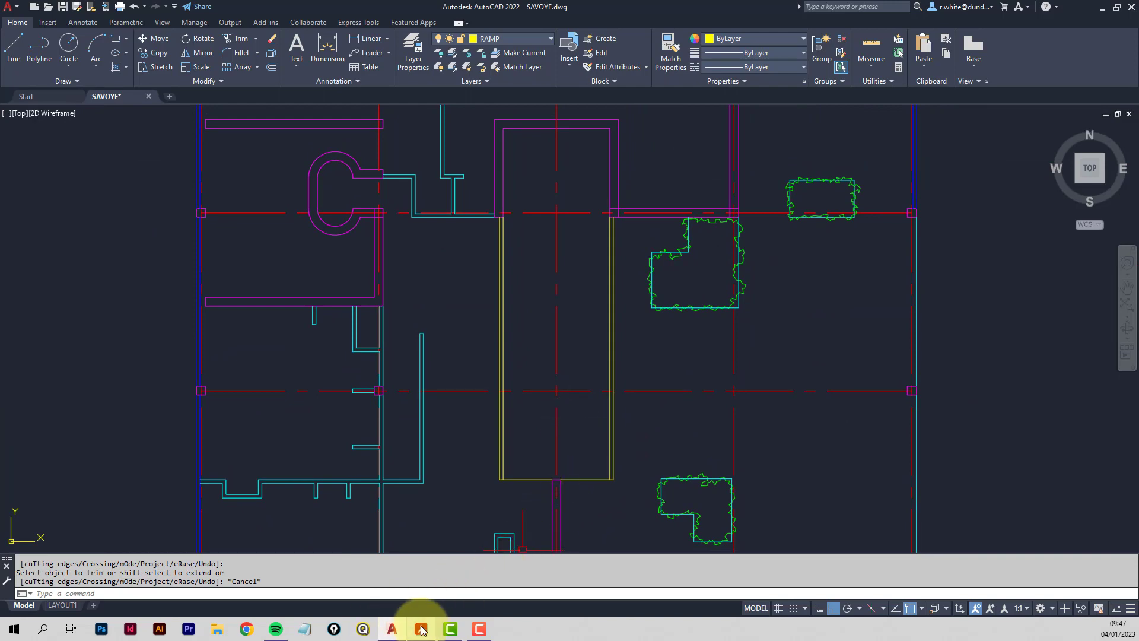
pyautogui.click(422, 630)
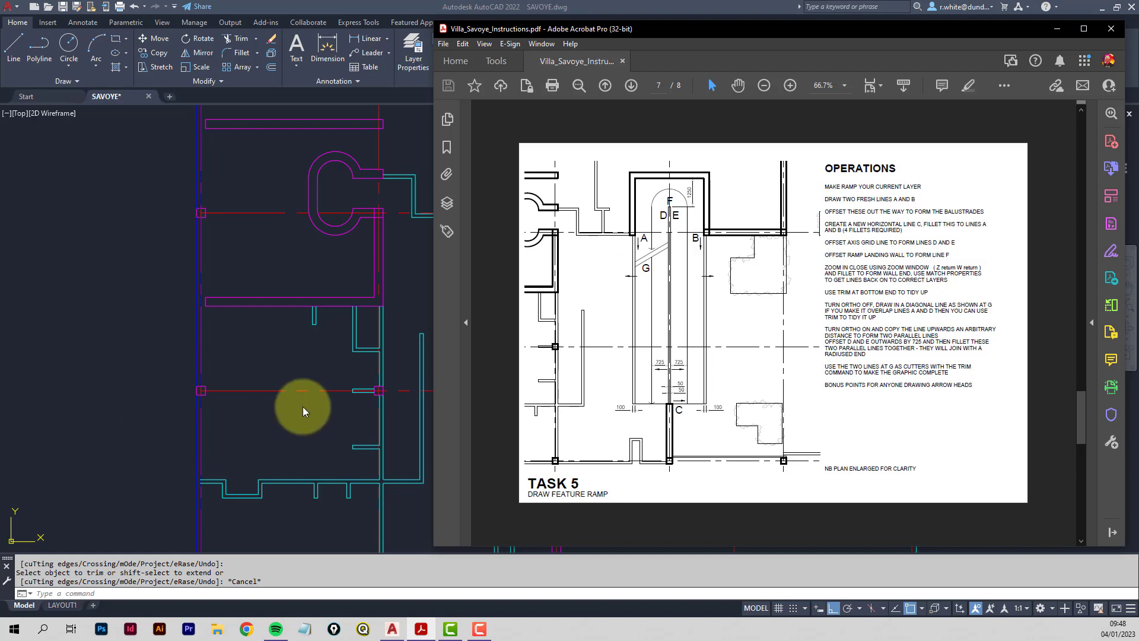
# Return to the AutoCAD plan after reading the Task 5 ramp instructions.
pyautogui.click(402, 316)
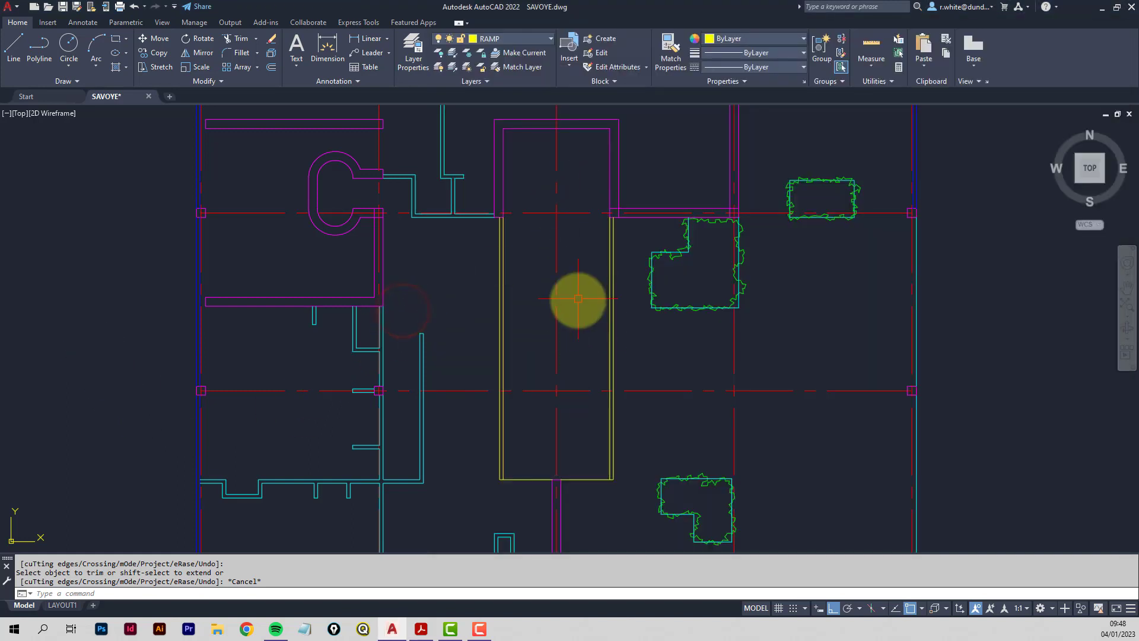
# Offset the ramp's red centre line 50 to each side.
pyautogui.click(271, 67)
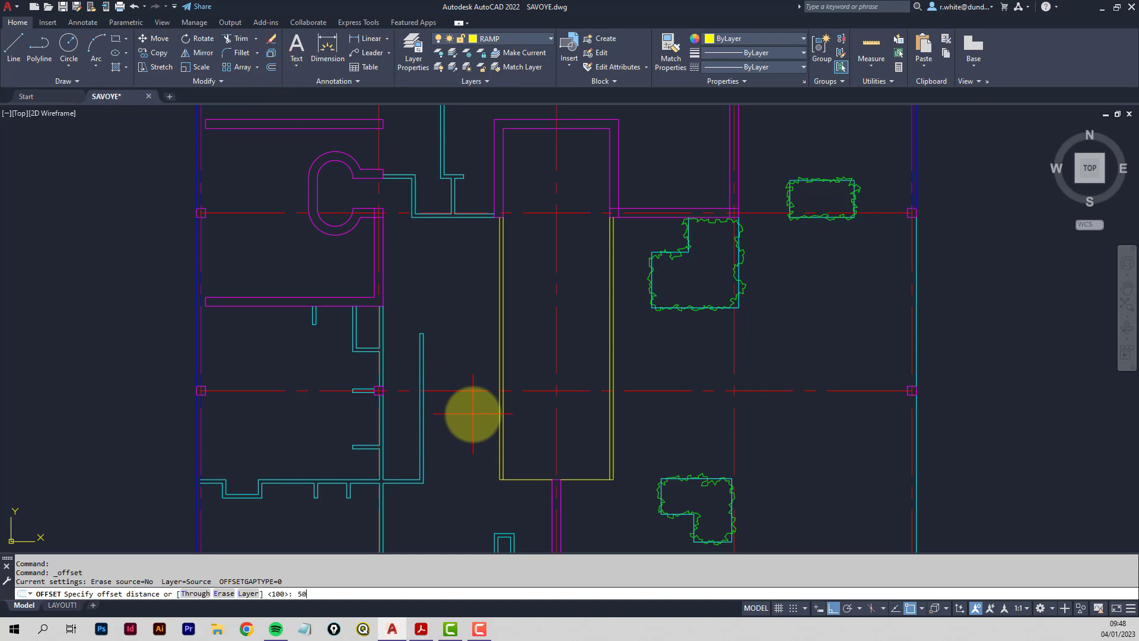
pyautogui.press('Return')
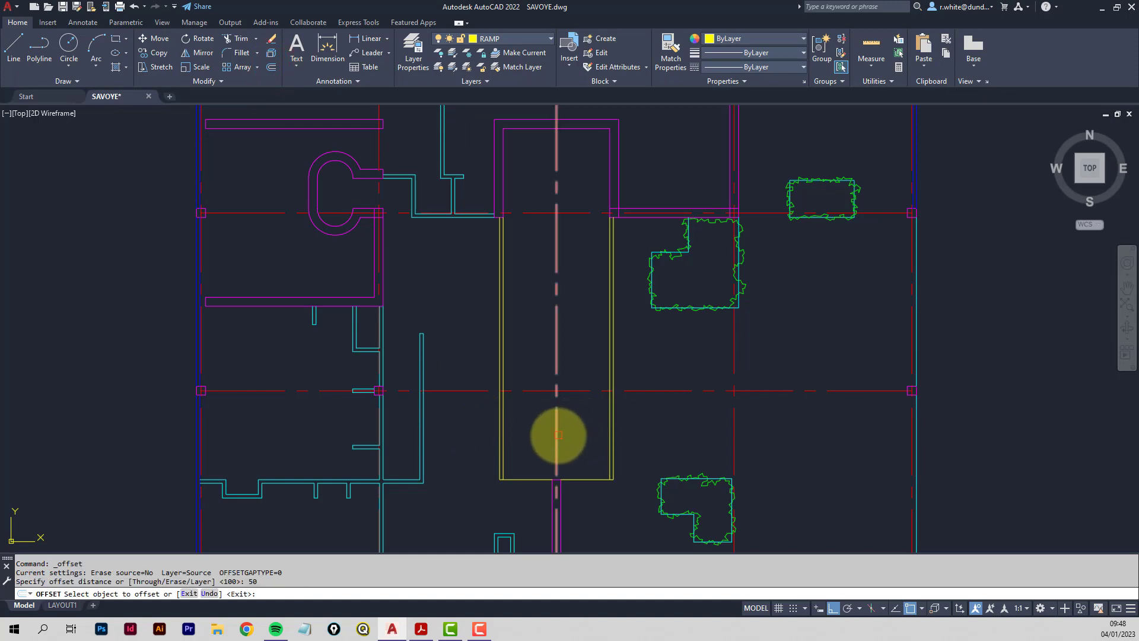
pyautogui.click(557, 436)
pyautogui.click(580, 430)
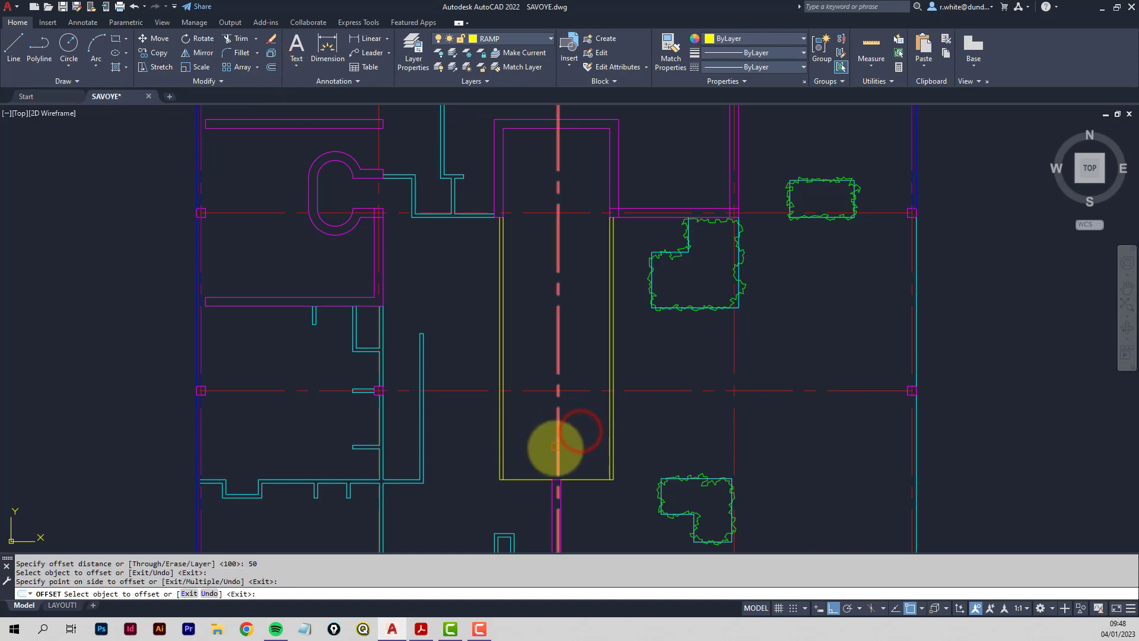
pyautogui.scroll(2, 555, 446)
pyautogui.click(554, 466)
pyautogui.click(528, 465)
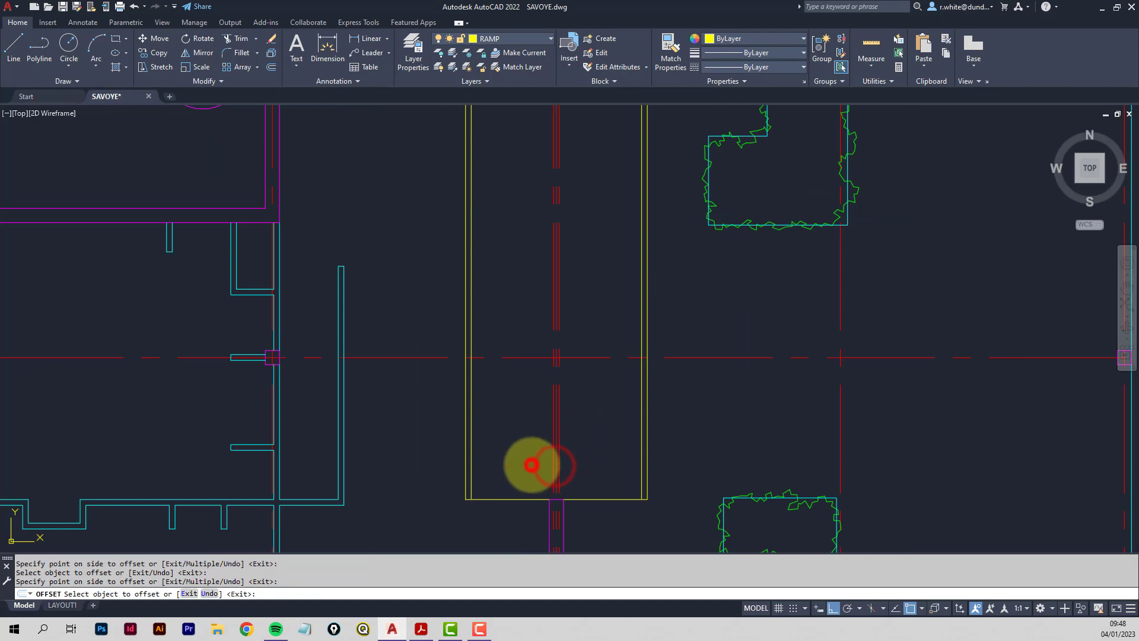
pyautogui.moveTo(575, 427); pyautogui.dragTo(582, 352, button='middle')
pyautogui.scroll(2, 576, 420)
pyautogui.scroll(-1, 605, 341)
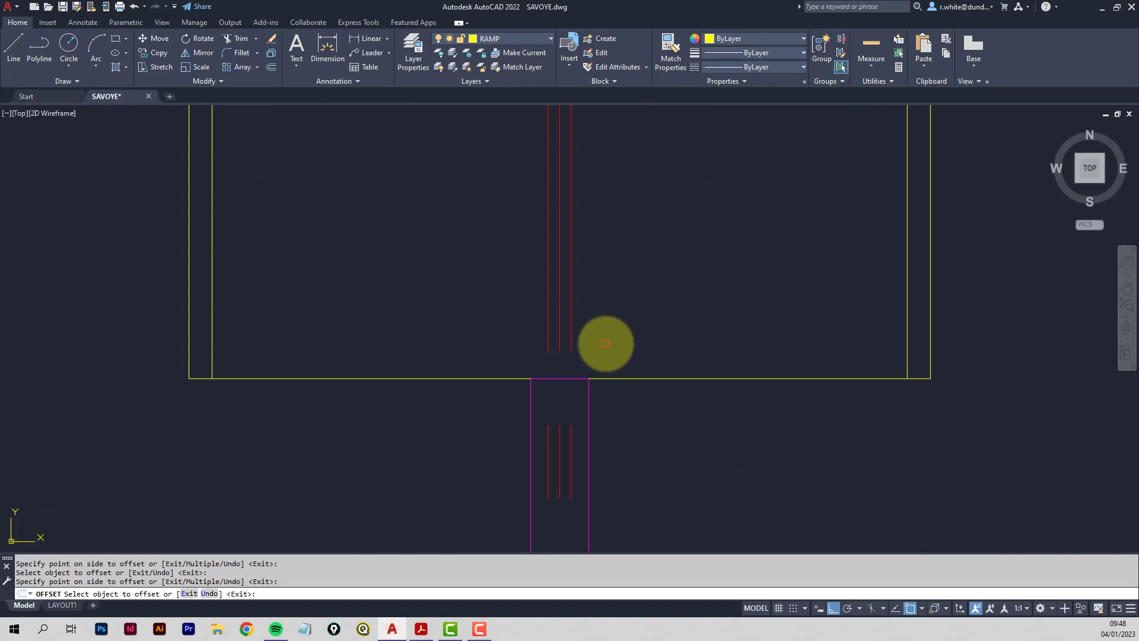
pyautogui.press('Escape')
# Trim the red line pieces at the ramp's bottom end and pan up to the landing.
pyautogui.click(238, 38)
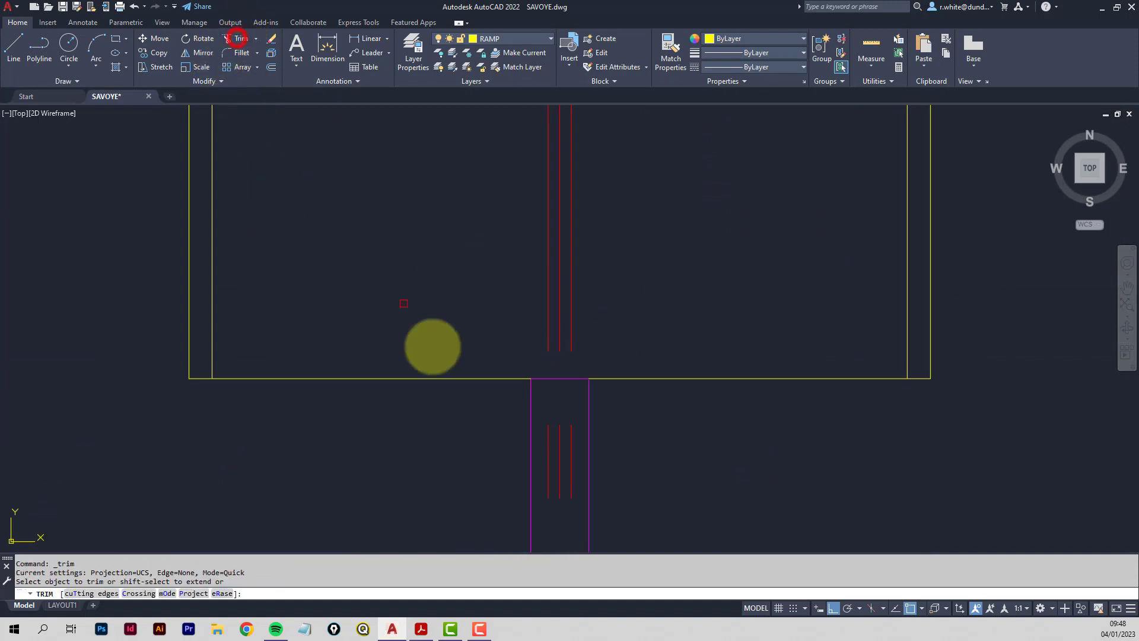
pyautogui.click(551, 469)
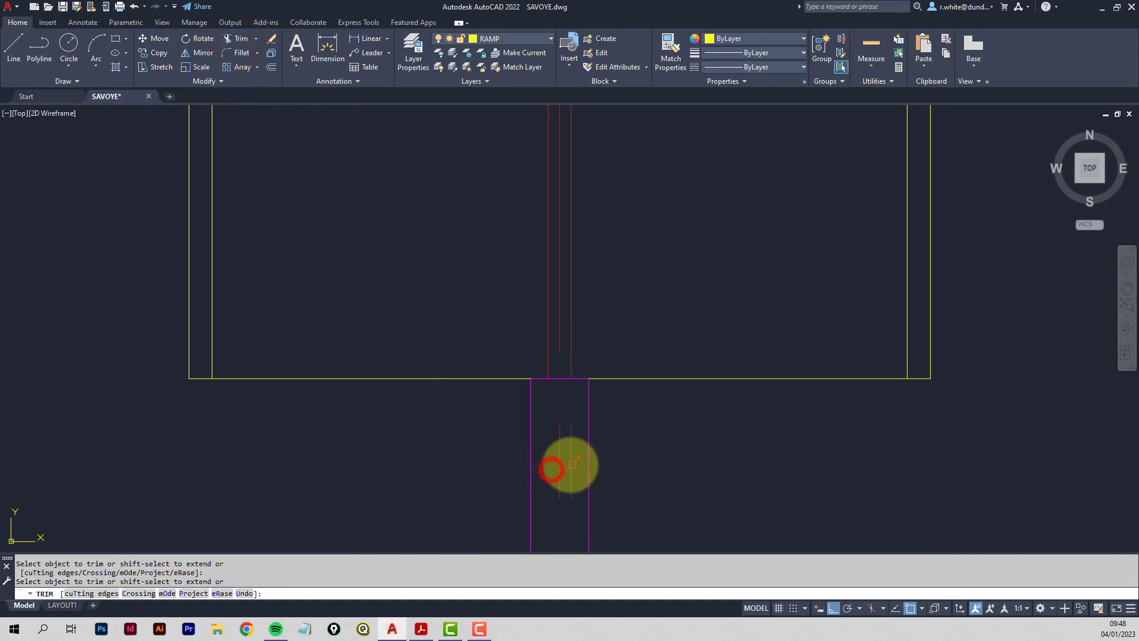
pyautogui.click(571, 466)
pyautogui.scroll(-6, 584, 235)
pyautogui.press('Return')
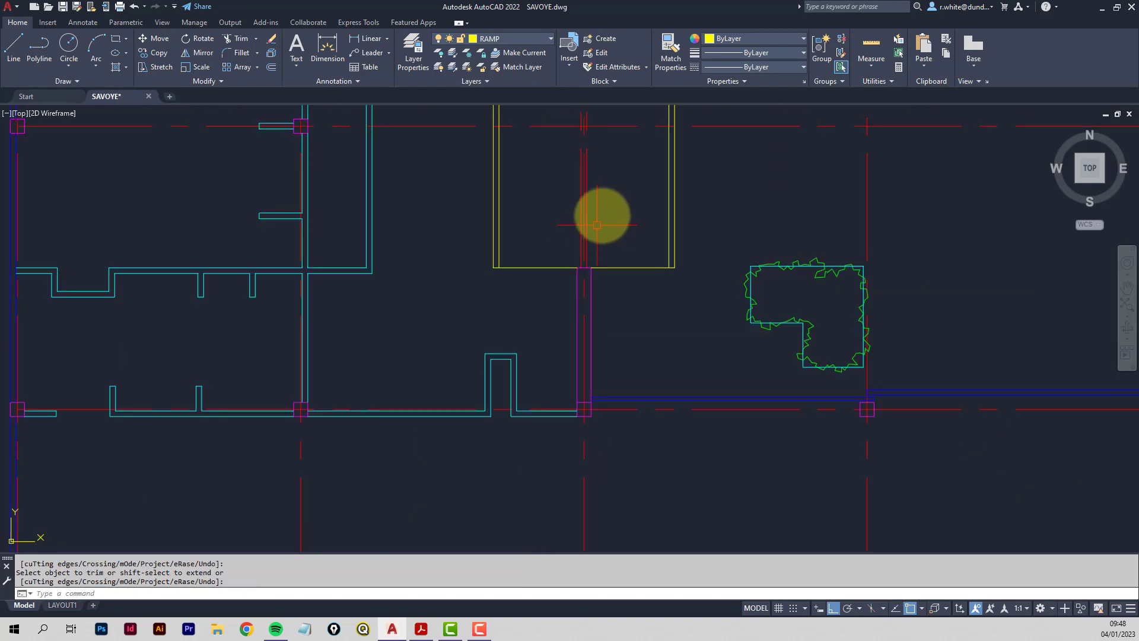
pyautogui.moveTo(601, 213)
pyautogui.mouseDown(button='middle')
pyautogui.moveTo(582, 451)
pyautogui.moveTo(579, 404)
pyautogui.mouseUp(button='middle')
pyautogui.moveTo(563, 224); pyautogui.dragTo(560, 311, button='middle')
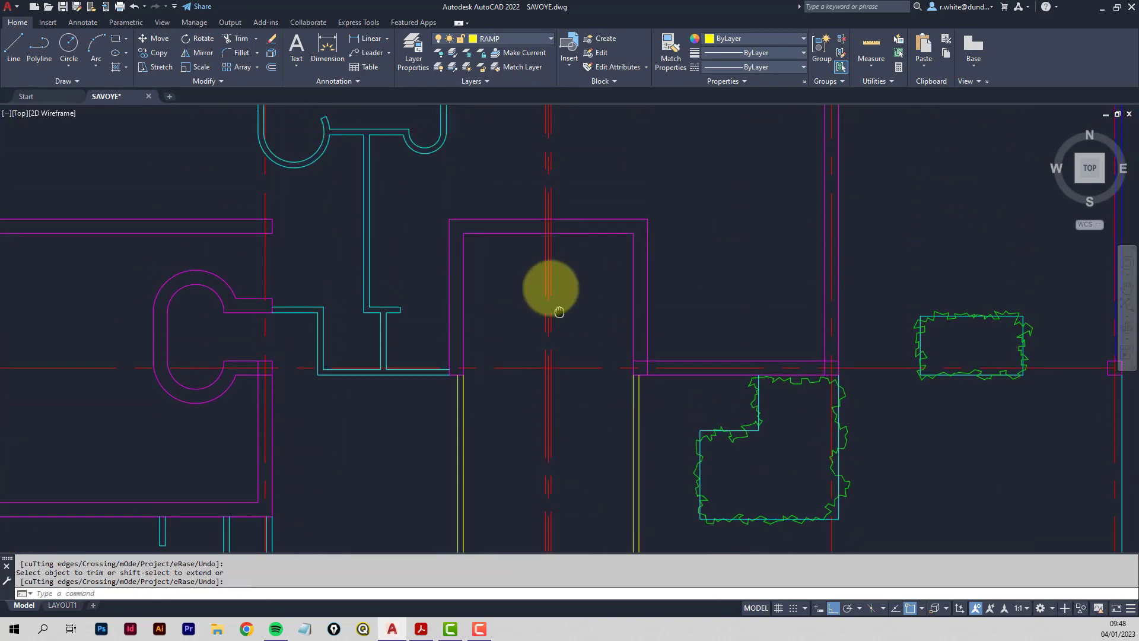
# Offset the landing's top inner wall line 1250 downward across the ramp.
pyautogui.scroll(5, 566, 259)
pyautogui.scroll(-2, 573, 250)
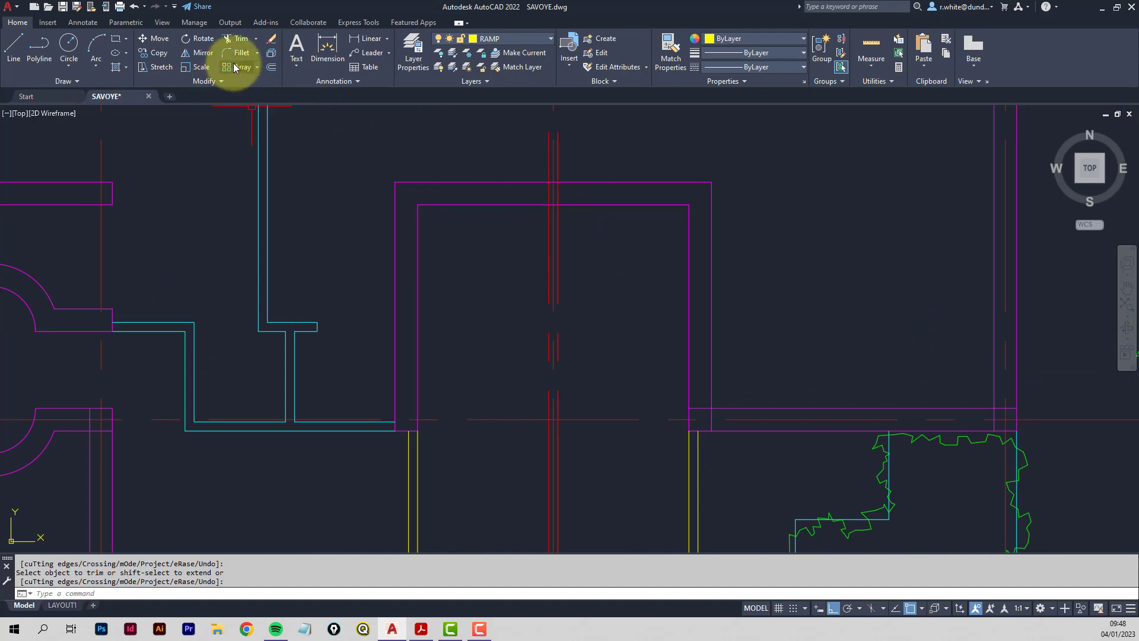
pyautogui.click(271, 66)
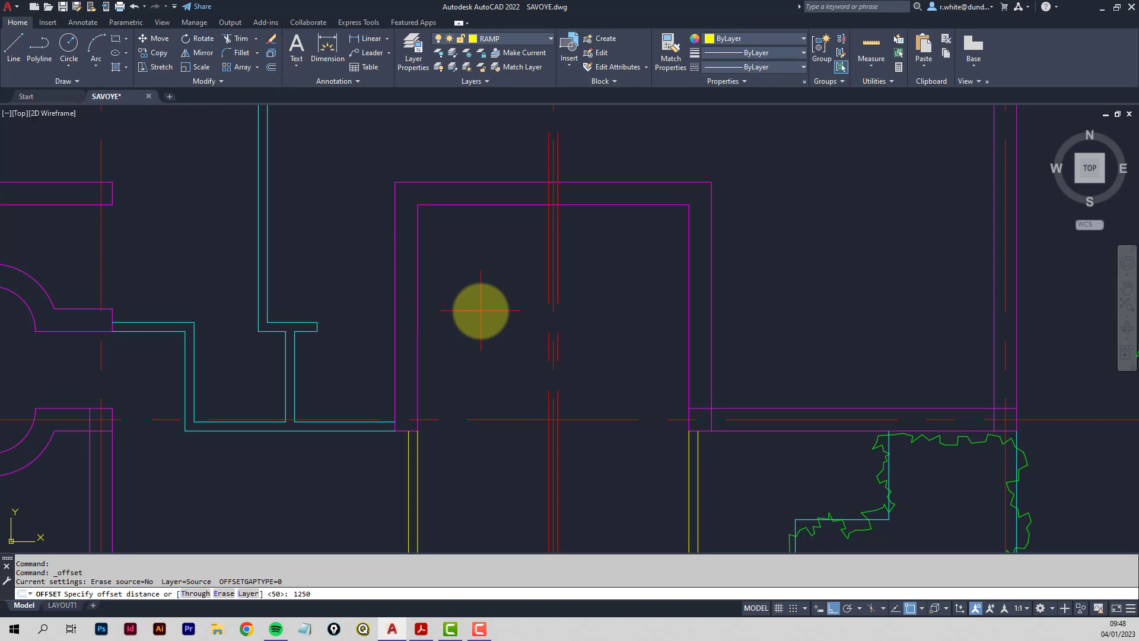
pyautogui.press('Return')
pyautogui.click(597, 206)
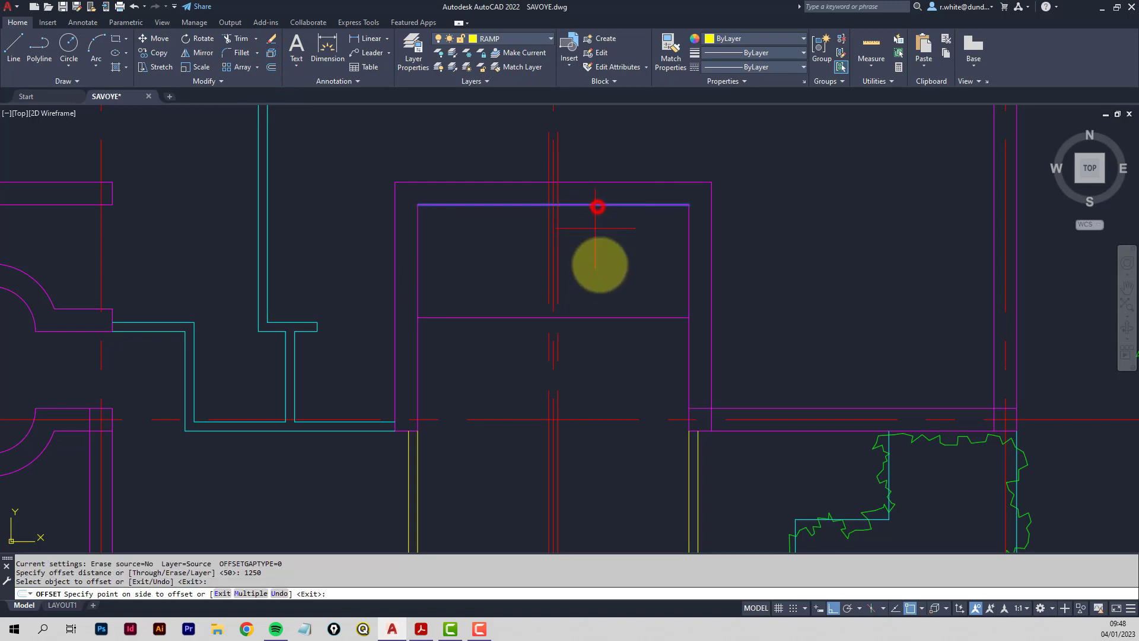
pyautogui.click(612, 363)
pyautogui.press('Return')
pyautogui.scroll(2, 555, 315)
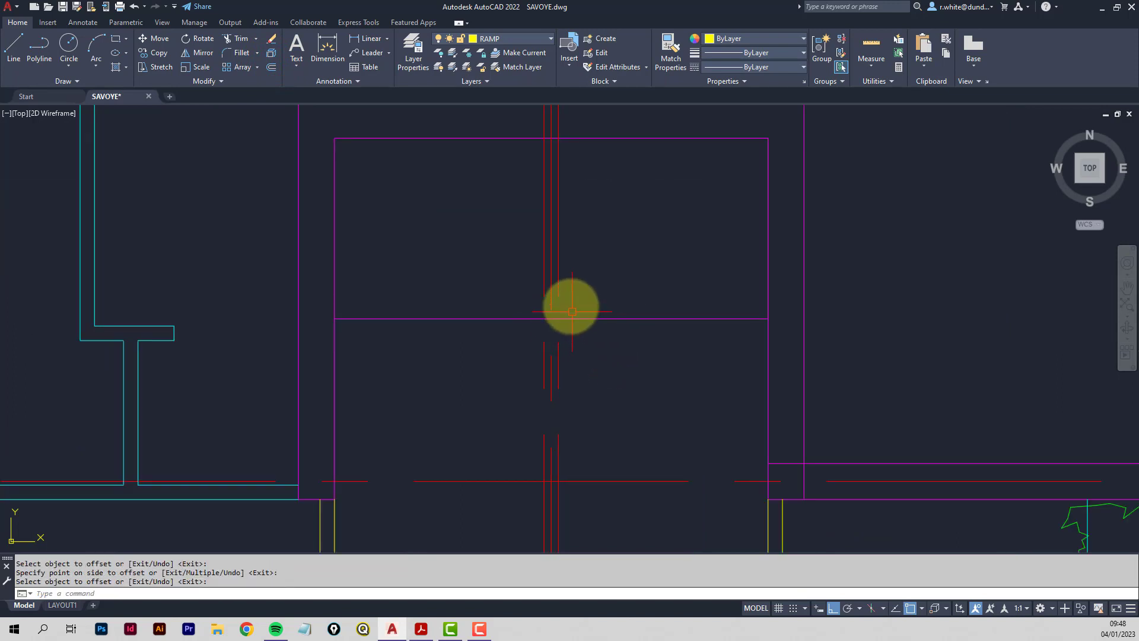
# Trim the new line and the red column lines between the magenta lines.
pyautogui.click(234, 38)
pyautogui.click(515, 318)
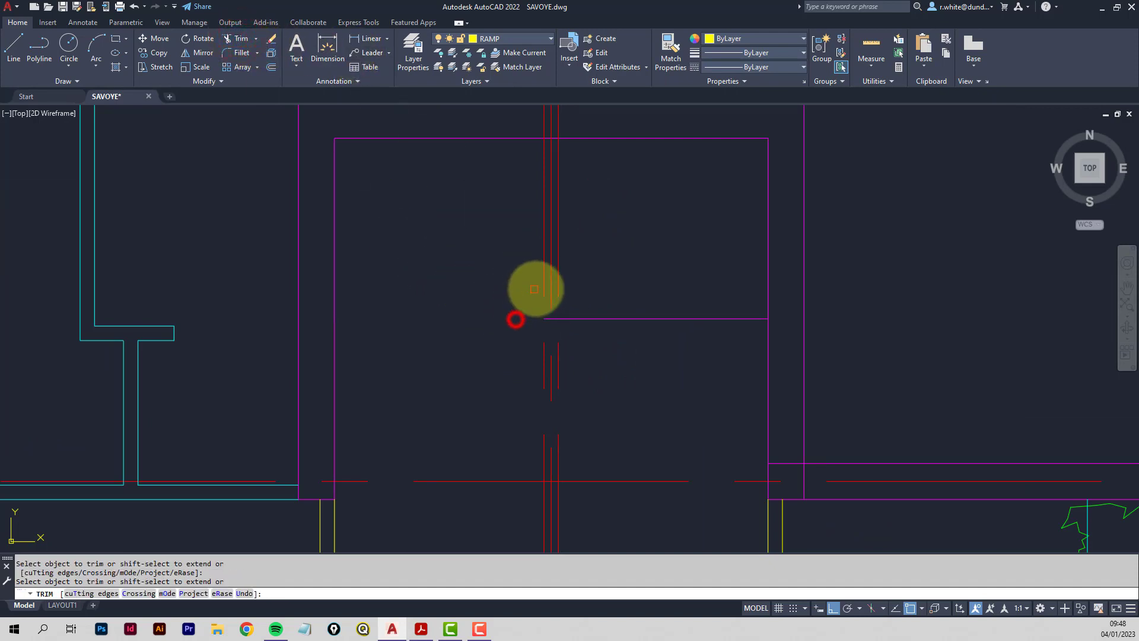
pyautogui.click(542, 290)
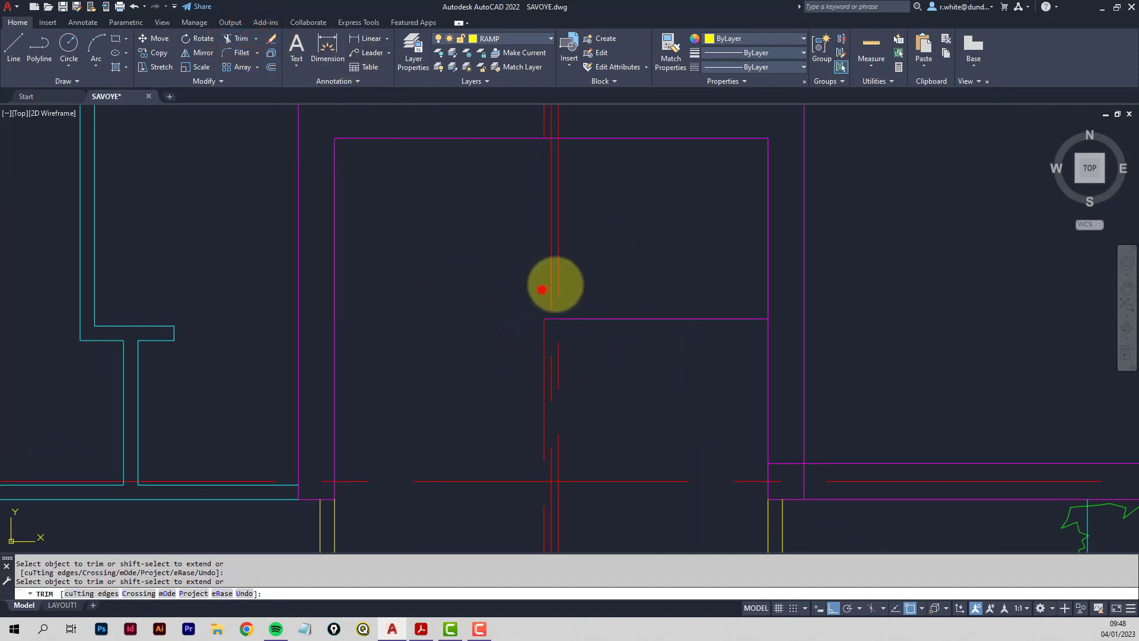
pyautogui.click(560, 283)
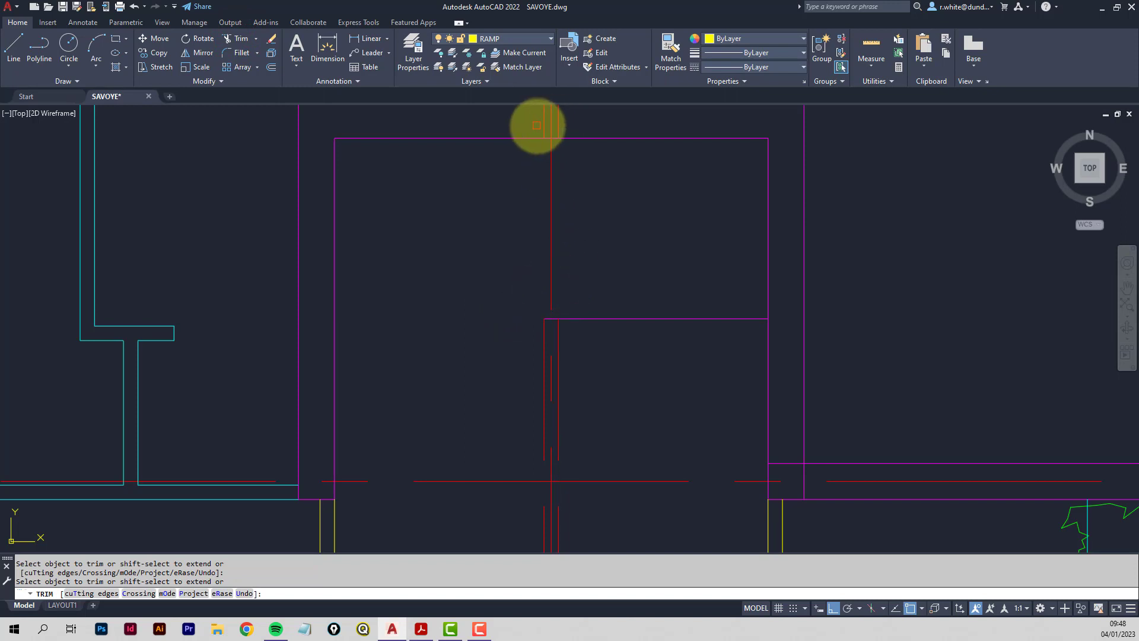
pyautogui.click(610, 319)
pyautogui.press('Return')
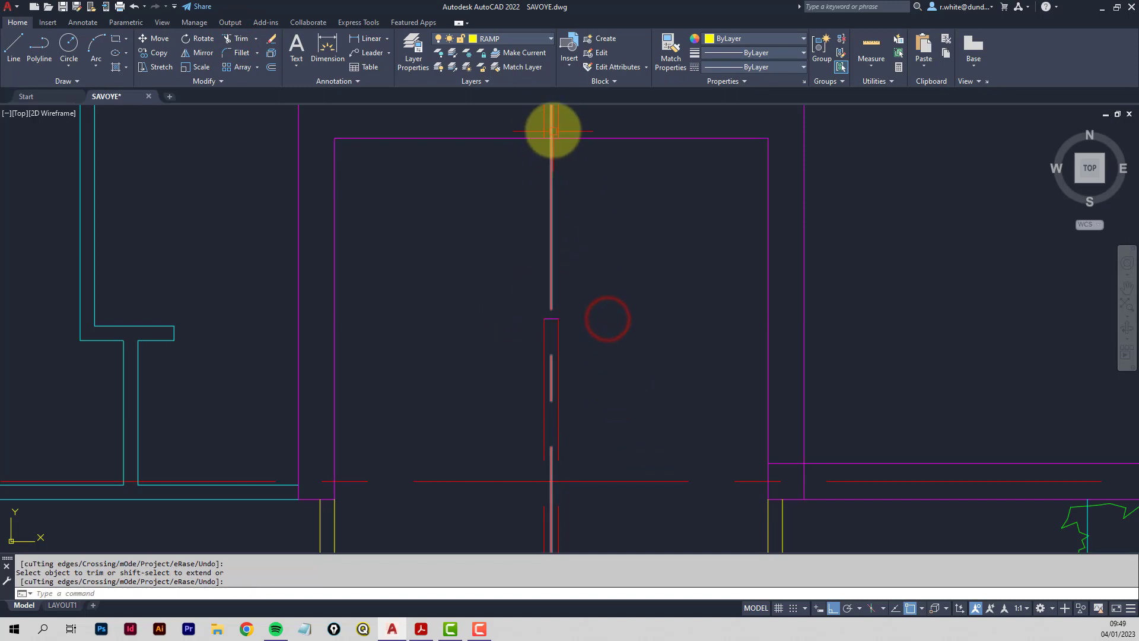
# Erase the two short leftover red segments.
pyautogui.click(558, 126)
pyautogui.press('Delete')
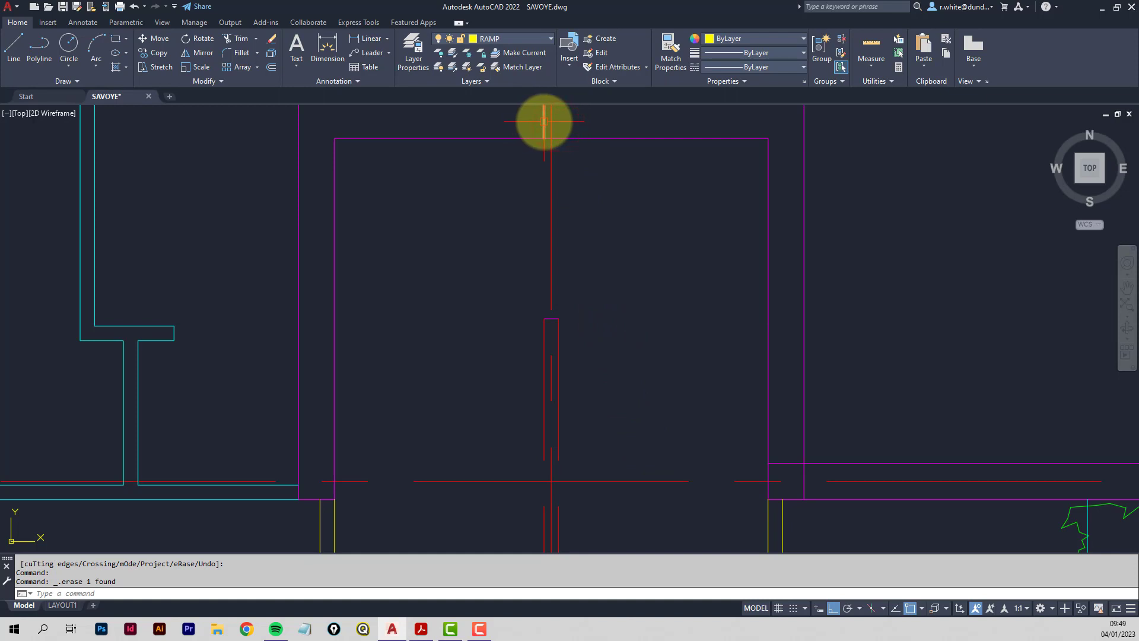
pyautogui.click(543, 121)
pyautogui.press('Delete')
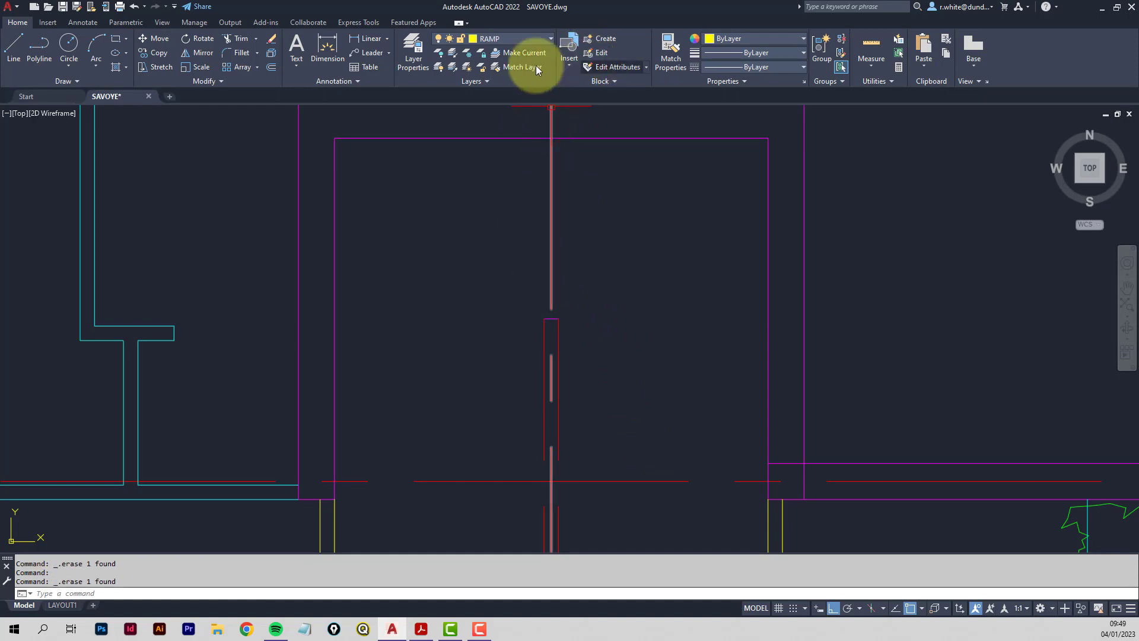
# Match the red central divider lines to the yellow ramp wall's properties.
pyautogui.click(669, 47)
pyautogui.click(784, 528)
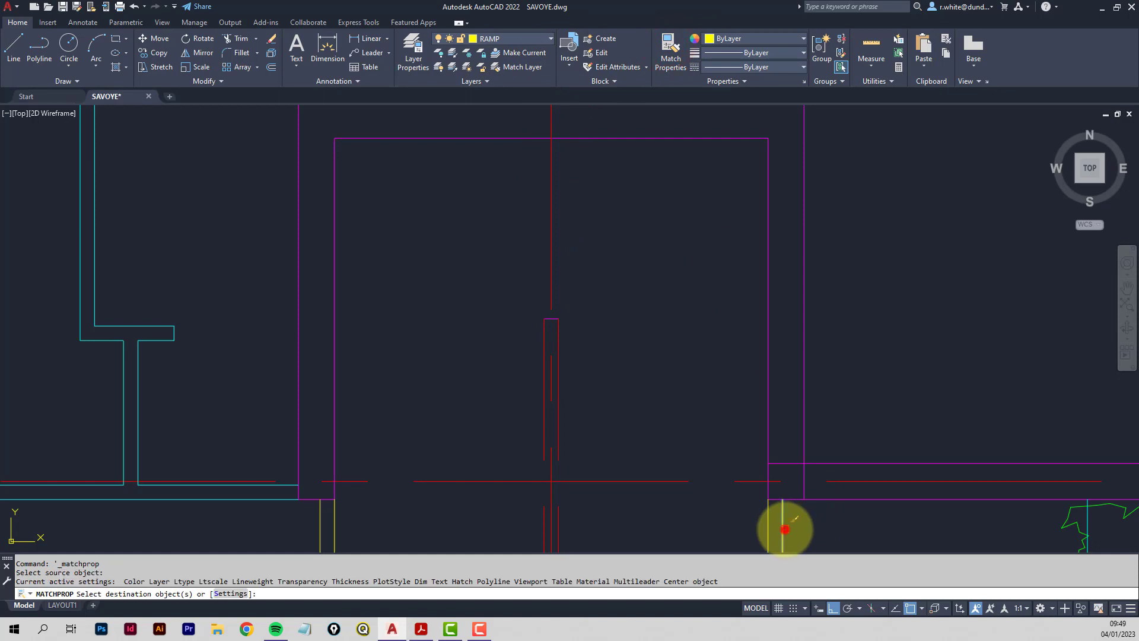
pyautogui.click(560, 344)
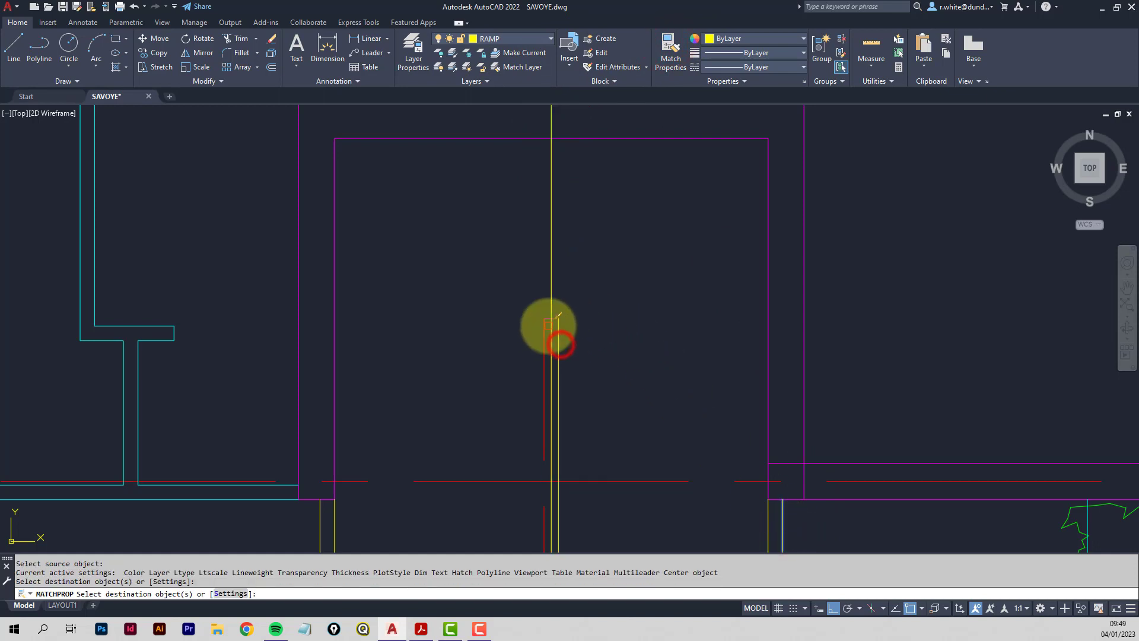
pyautogui.scroll(4, 549, 326)
pyautogui.click(544, 306)
pyautogui.click(538, 326)
pyautogui.scroll(-8, 611, 326)
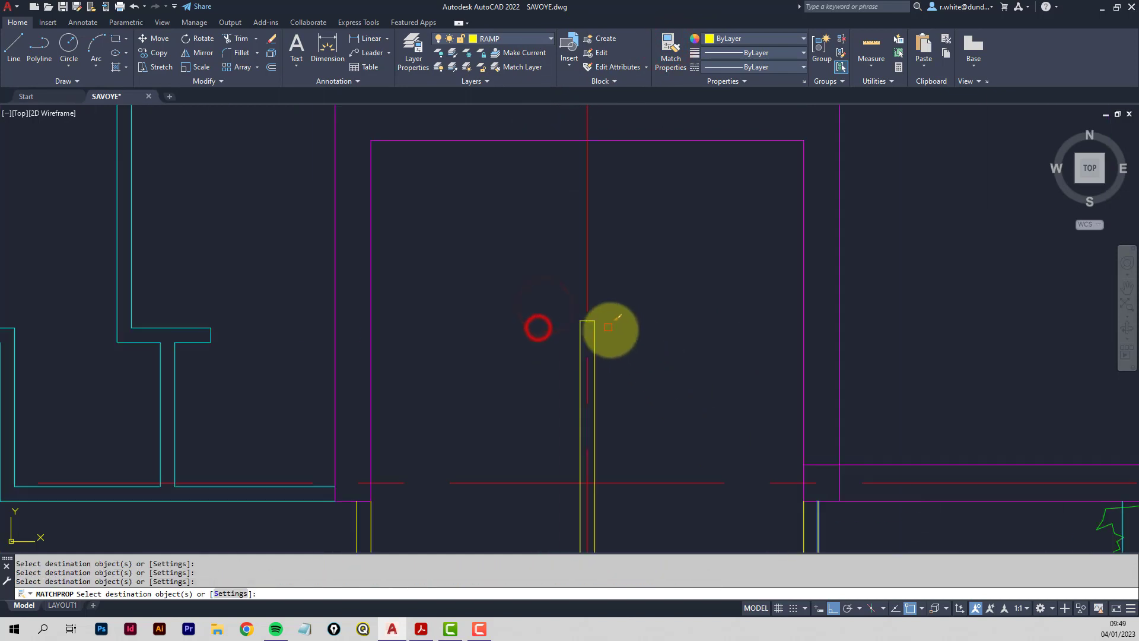
pyautogui.moveTo(630, 366); pyautogui.dragTo(629, 254, button='middle')
pyautogui.press('Escape')
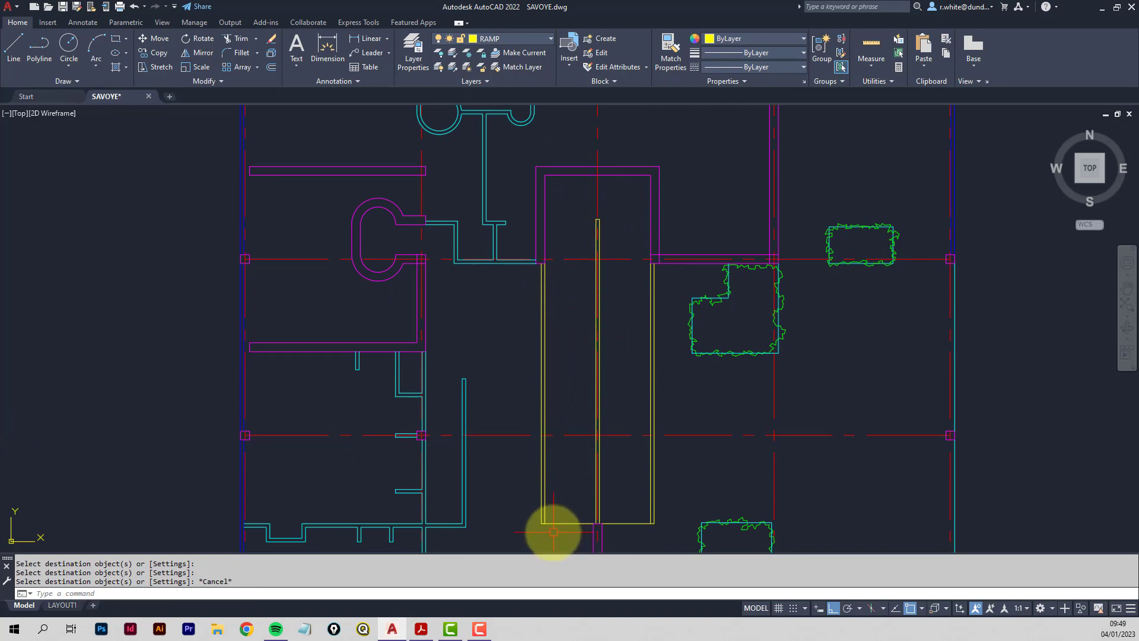
pyautogui.moveTo(421, 633)
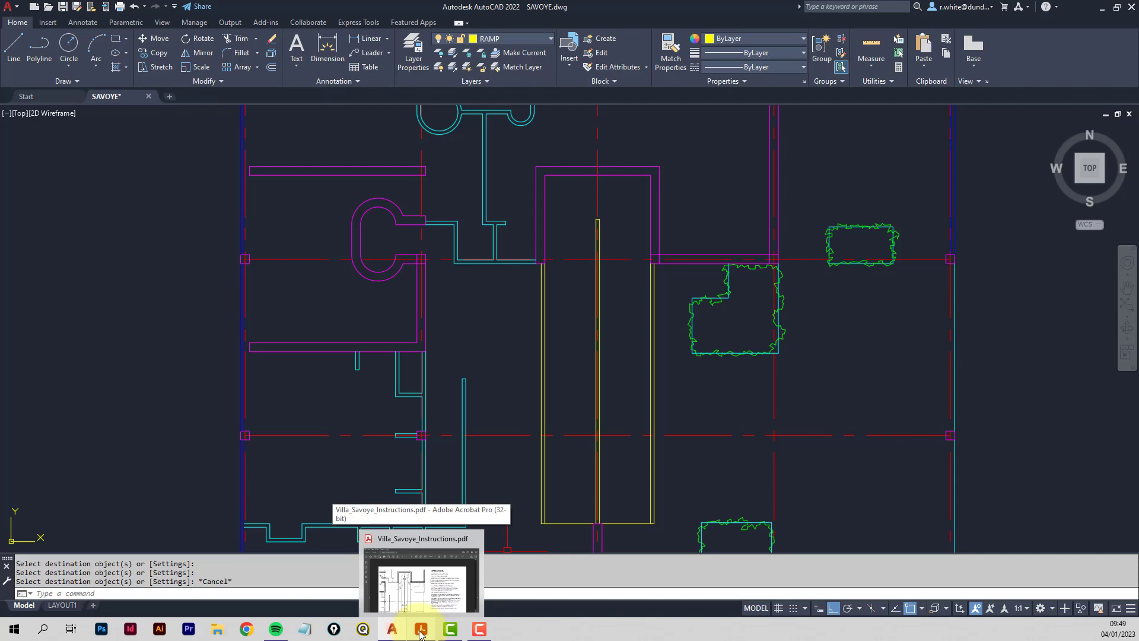
pyautogui.click(419, 632)
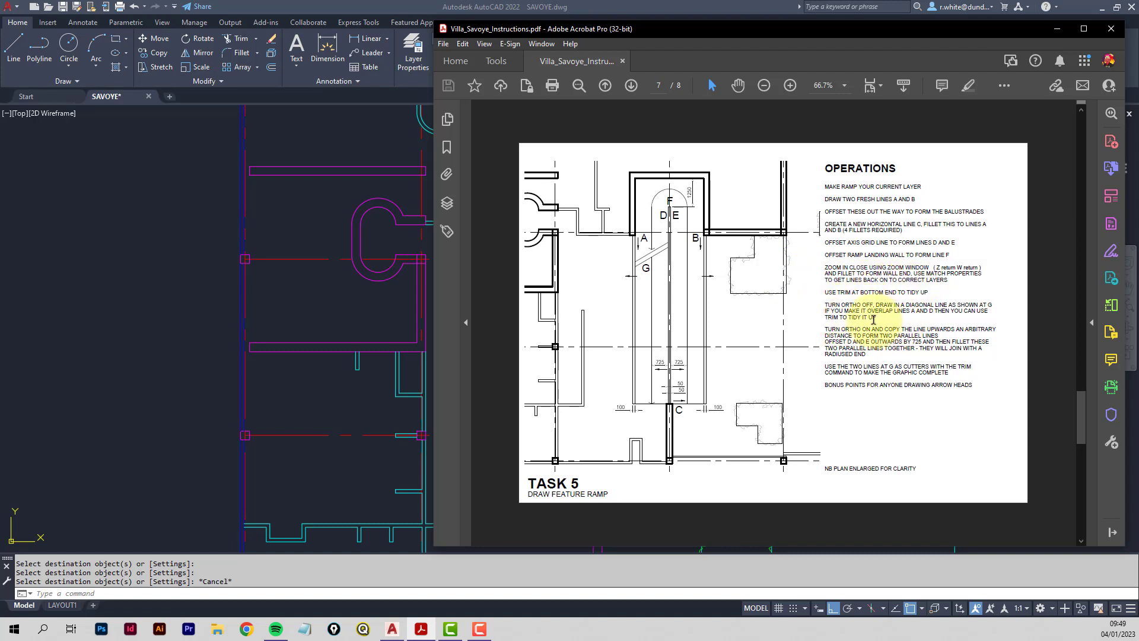
pyautogui.moveTo(877, 318)
pyautogui.mouseDown()
pyautogui.moveTo(822, 305)
pyautogui.moveTo(893, 304)
pyautogui.mouseUp()
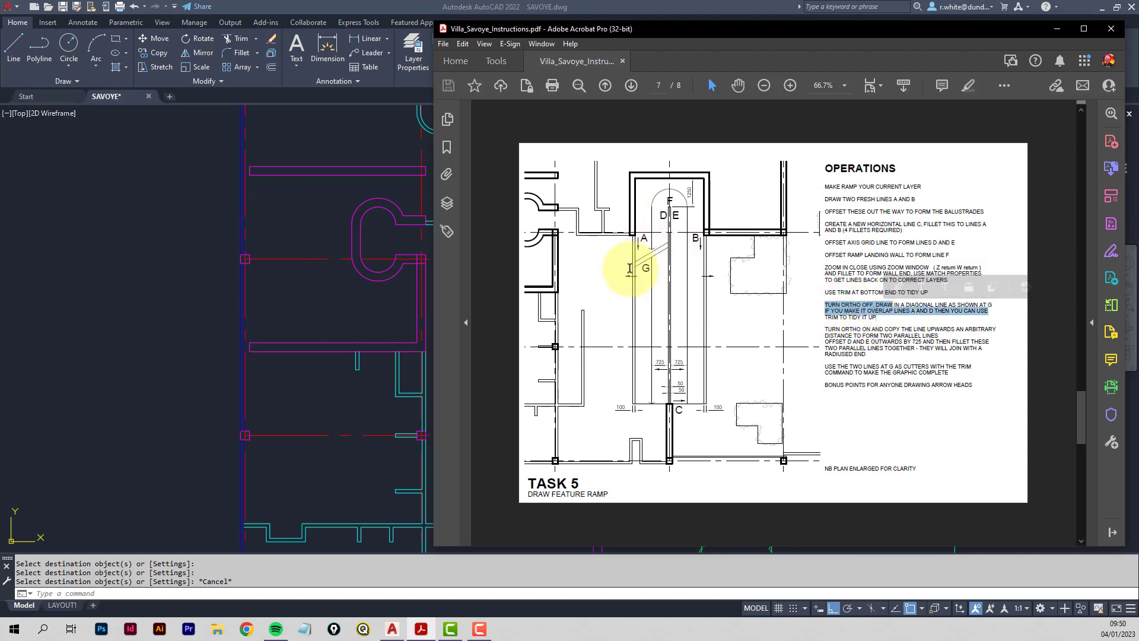
pyautogui.click(818, 325)
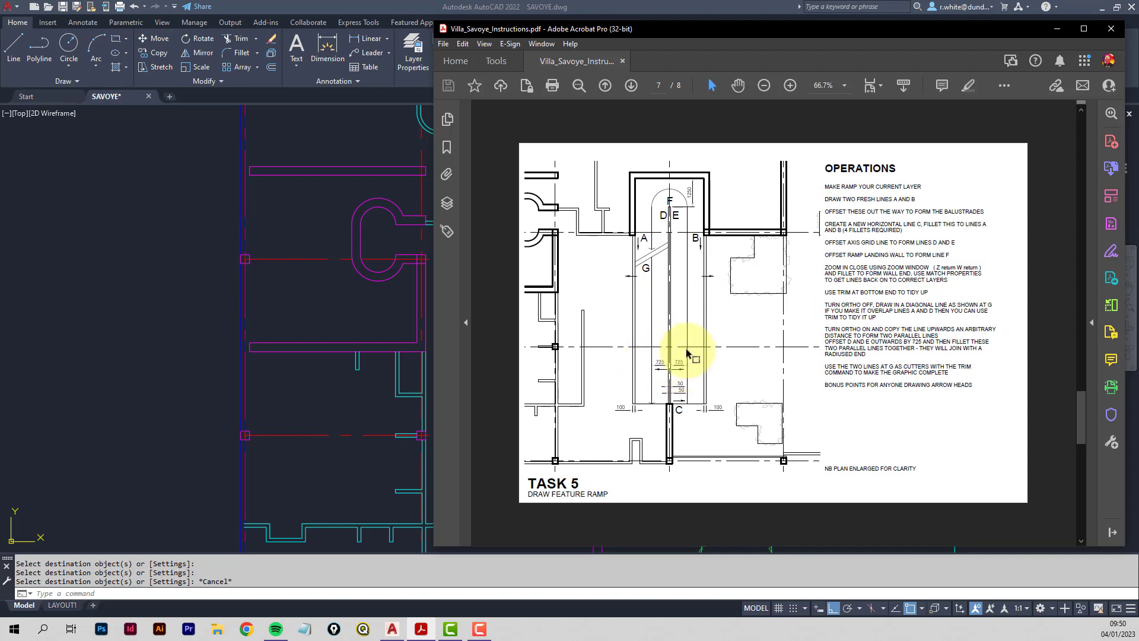
pyautogui.click(381, 320)
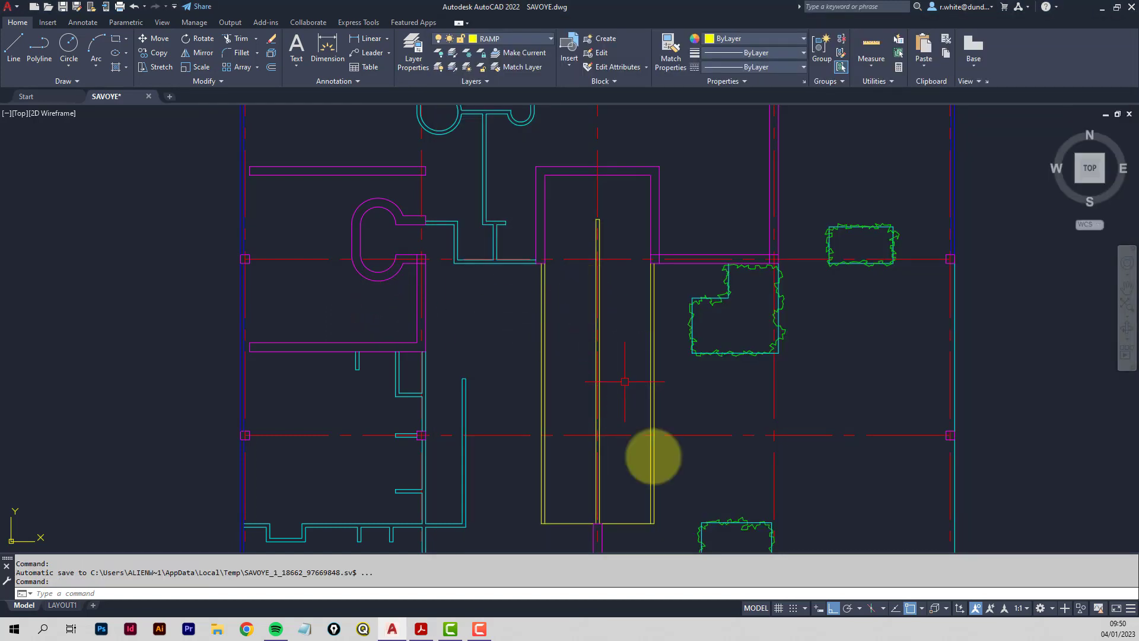
# With Ortho and Osnap off, draw a diagonal line across the ramp.
pyautogui.click(834, 609)
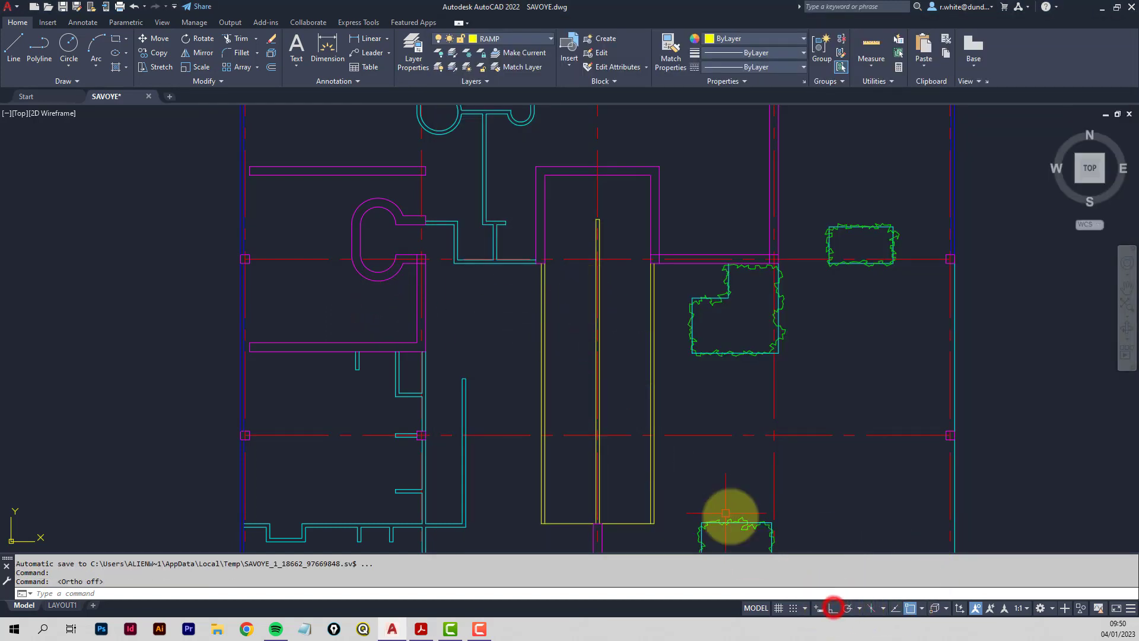
pyautogui.click(13, 52)
pyautogui.scroll(2, 562, 320)
pyautogui.moveTo(562, 320); pyautogui.dragTo(480, 358, button='middle')
pyautogui.scroll(-2, 484, 437)
pyautogui.moveTo(482, 398); pyautogui.dragTo(481, 336, button='middle')
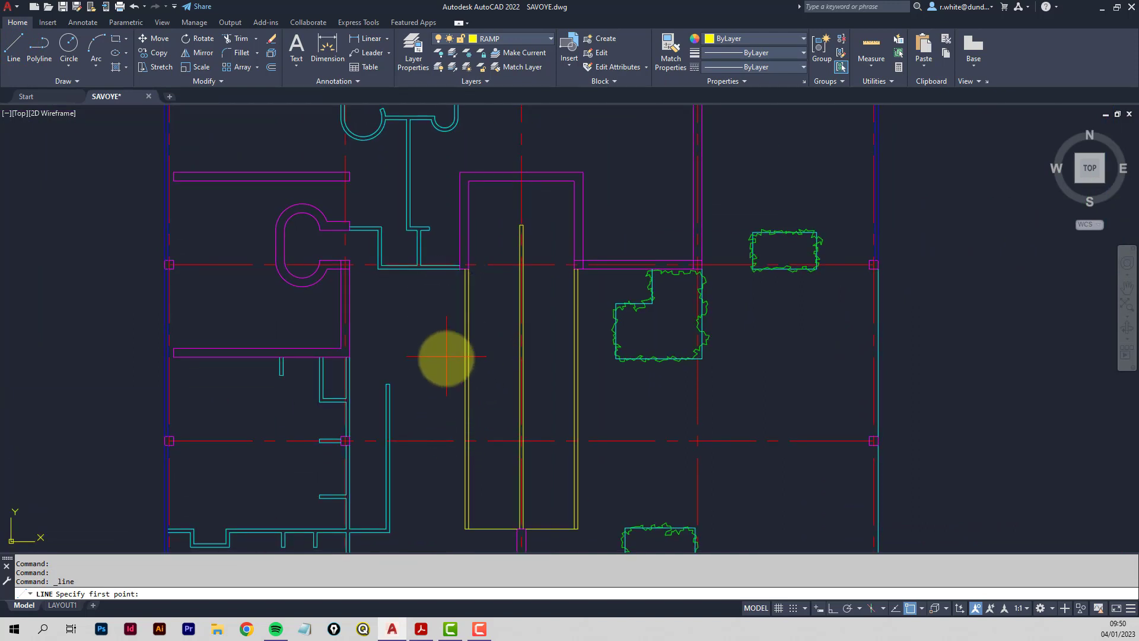
pyautogui.click(911, 608)
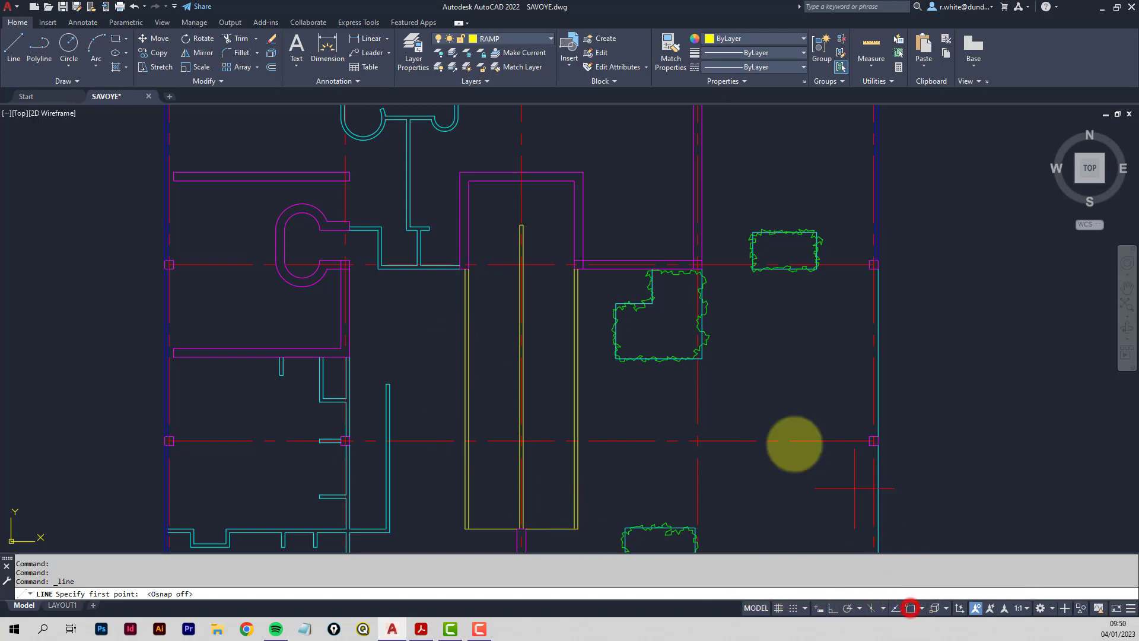
pyautogui.click(456, 357)
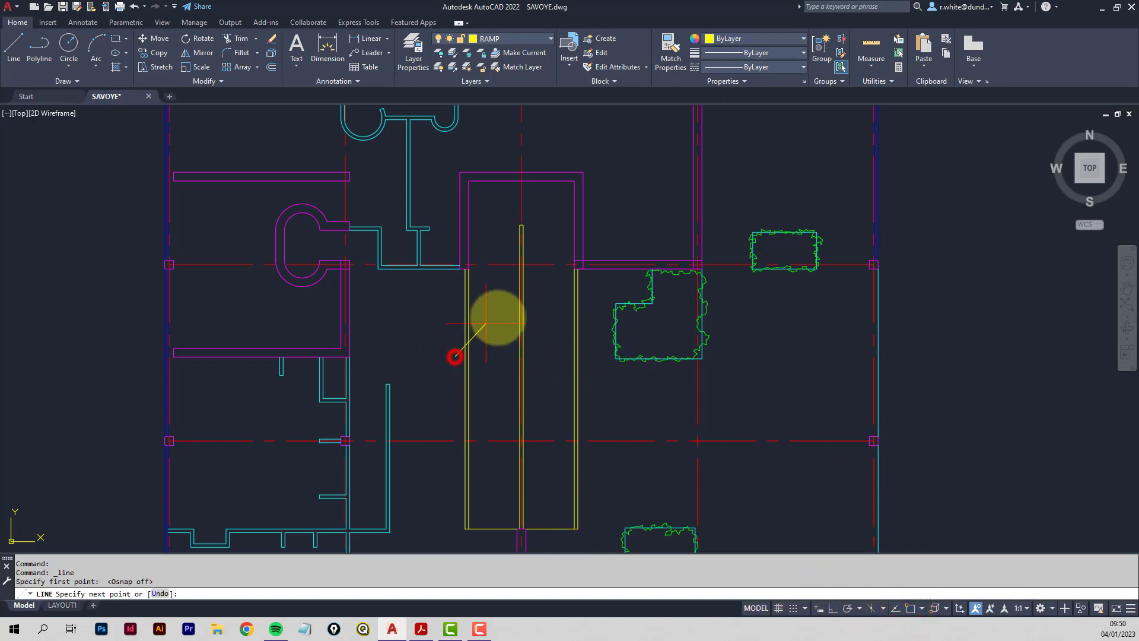
pyautogui.click(529, 293)
pyautogui.press('Return')
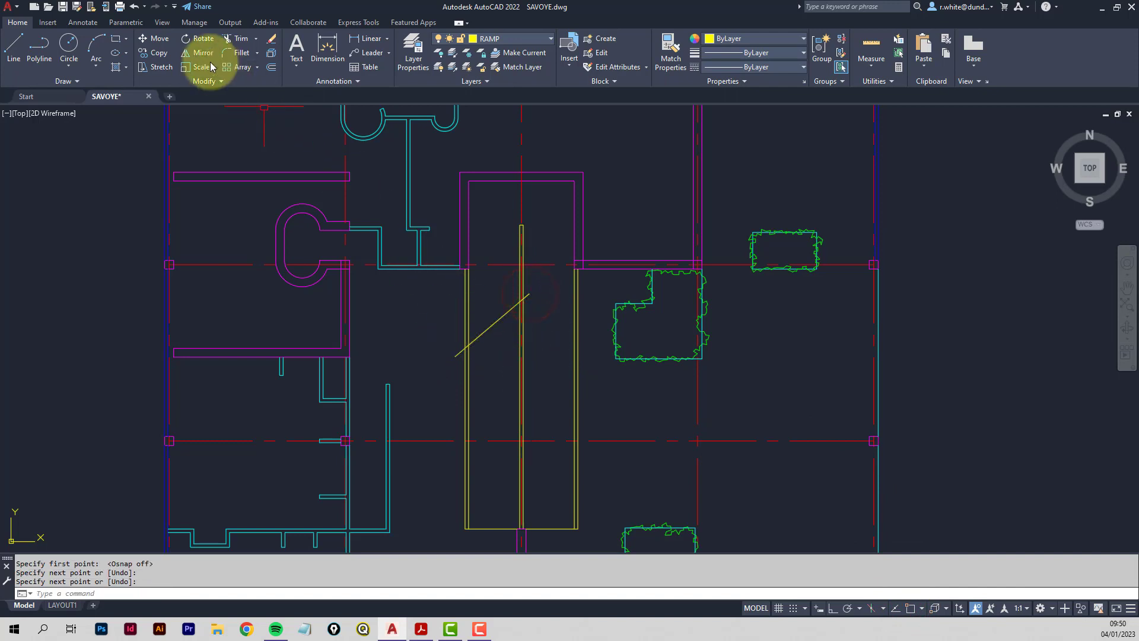
# Copy the diagonal line slightly downward to make a parallel line below it.
pyautogui.click(152, 55)
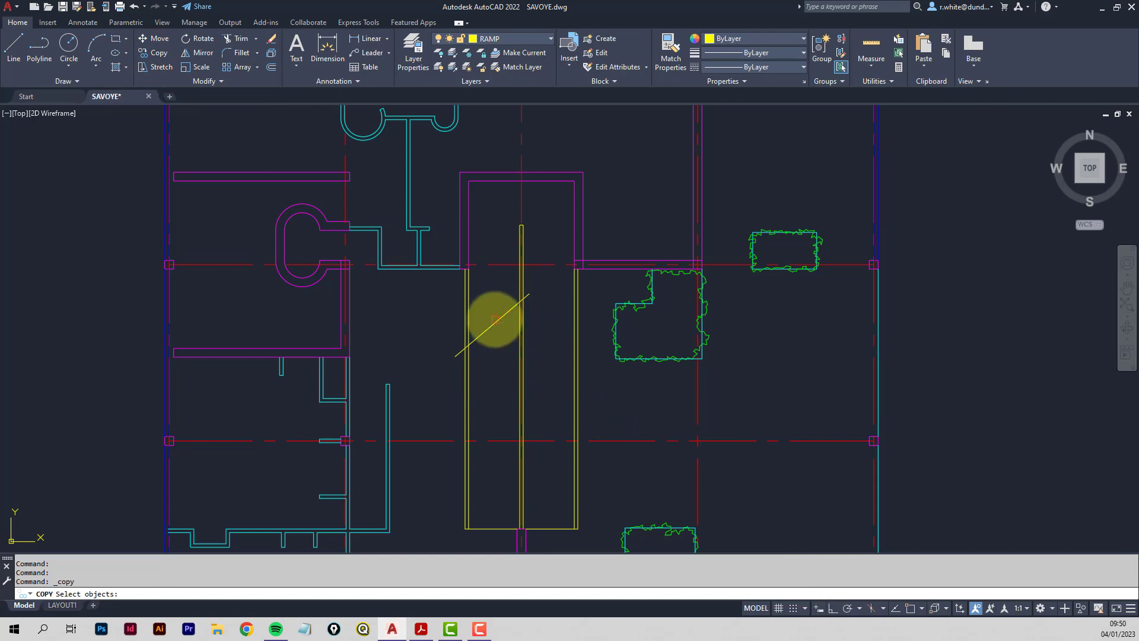
pyautogui.click(495, 325)
pyautogui.press('Return')
pyautogui.click(416, 306)
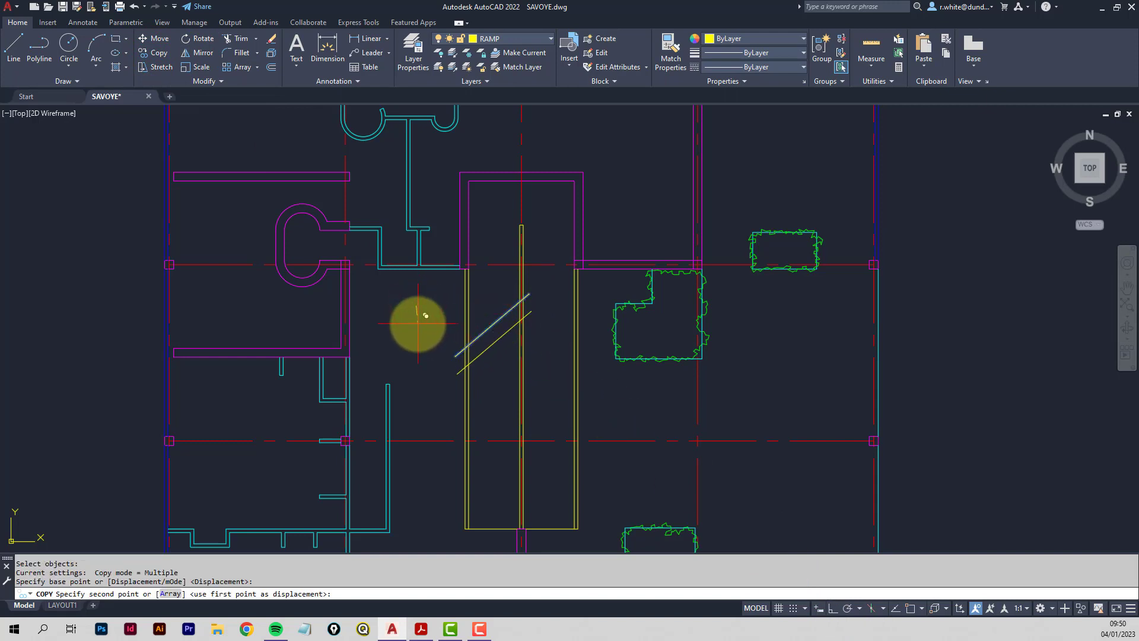
pyautogui.click(418, 324)
pyautogui.rightClick(414, 323)
pyautogui.scroll(3, 504, 330)
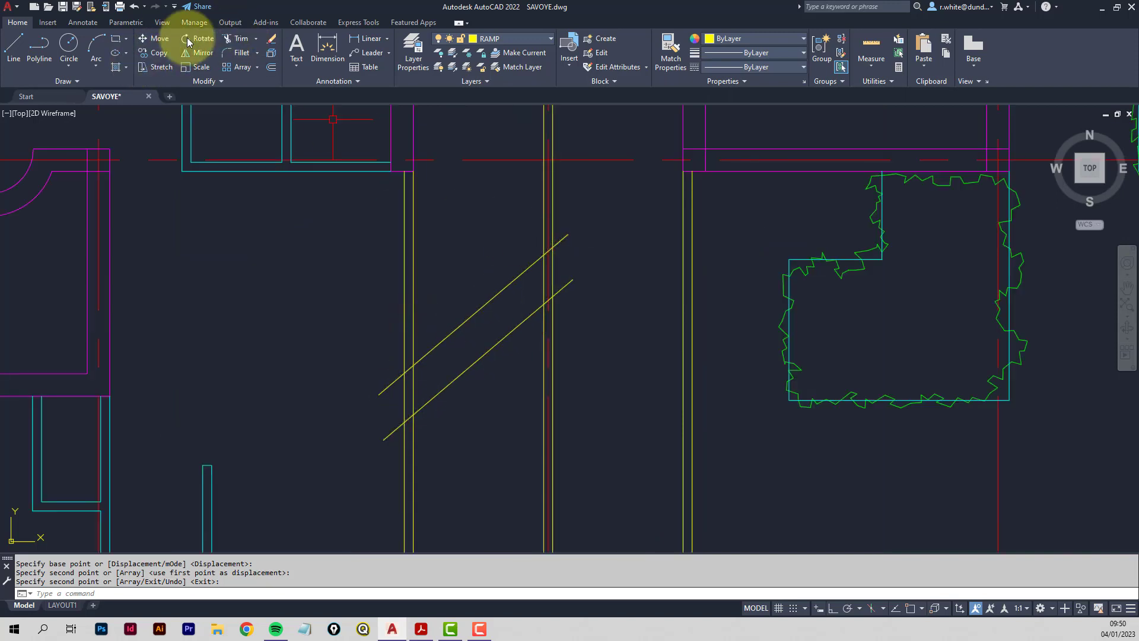
# Trim the overhanging ends of both diagonals back to the ramp's left wall and central divider.
pyautogui.click(241, 38)
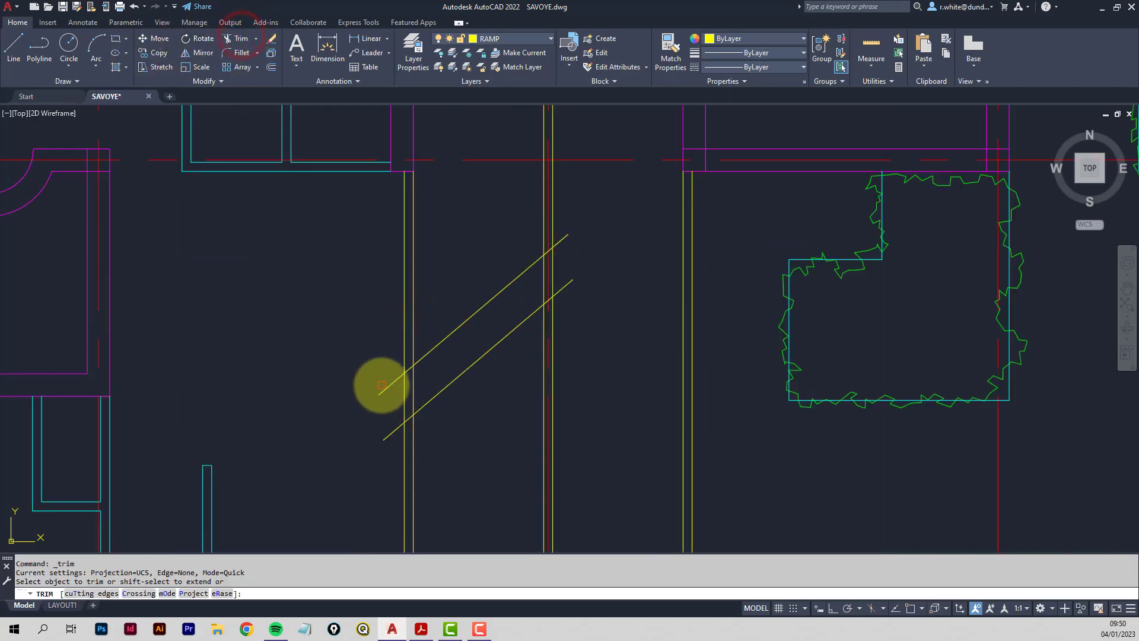
pyautogui.click(382, 390)
pyautogui.click(389, 433)
pyautogui.scroll(2, 559, 238)
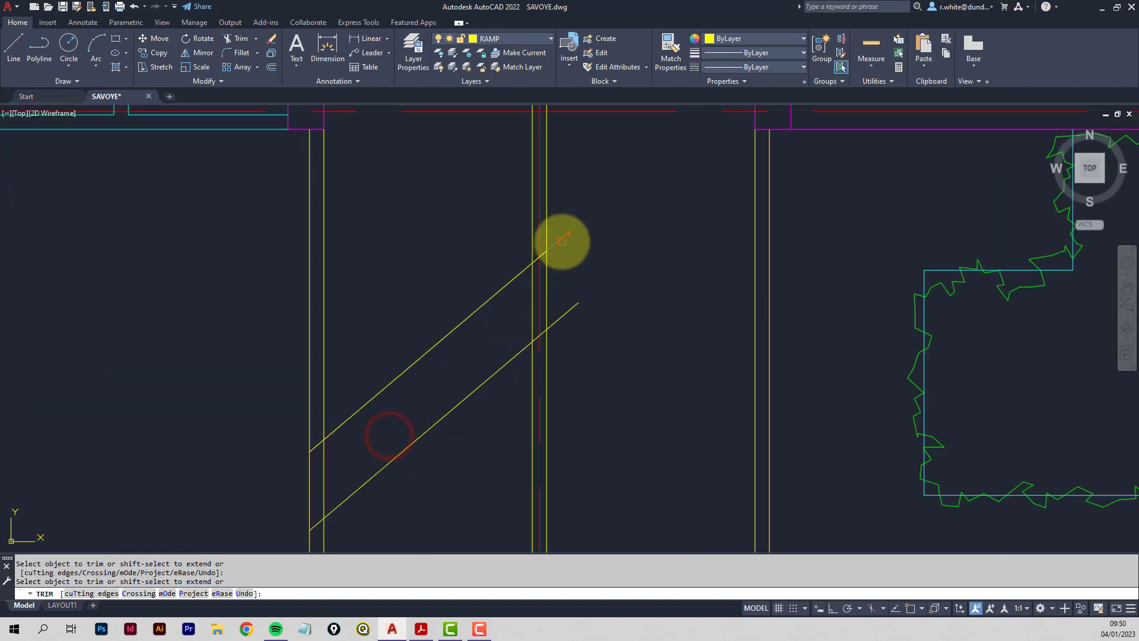
pyautogui.click(561, 241)
pyautogui.scroll(5, 551, 329)
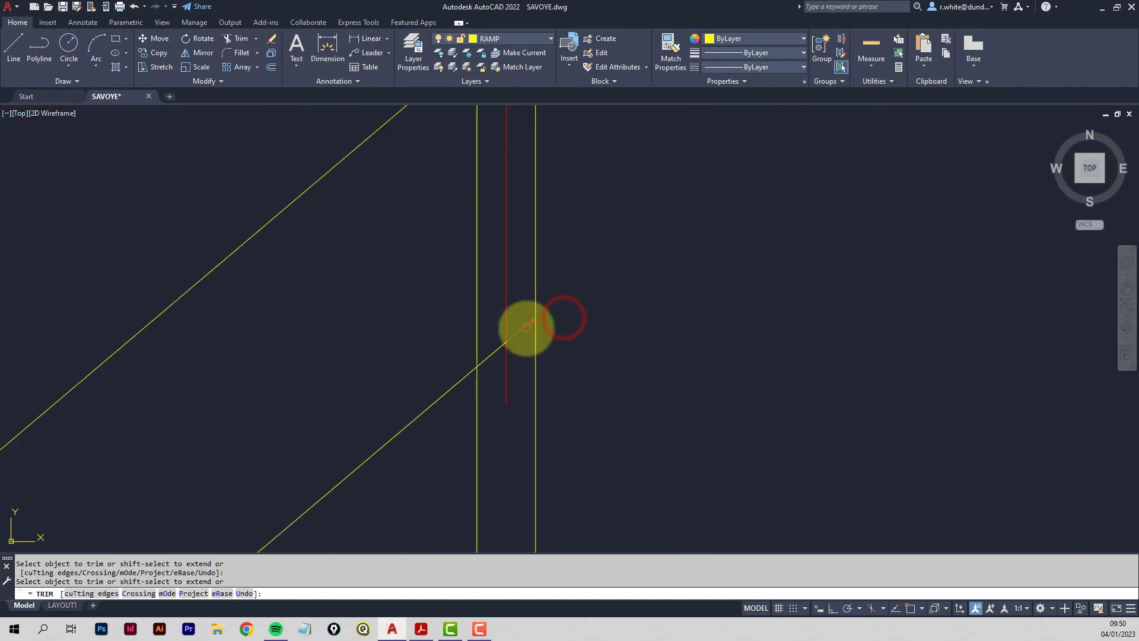
pyautogui.click(526, 325)
pyautogui.click(486, 354)
pyautogui.scroll(-4, 497, 285)
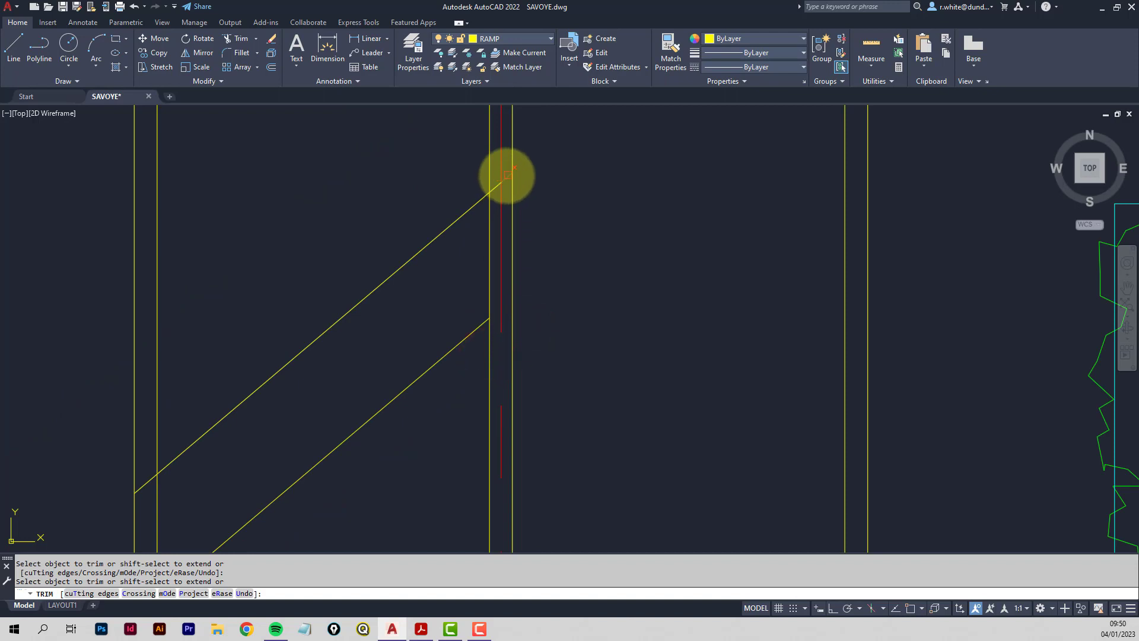
pyautogui.click(506, 178)
pyautogui.click(497, 188)
pyautogui.moveTo(268, 383); pyautogui.dragTo(418, 250, button='middle')
pyautogui.click(290, 351)
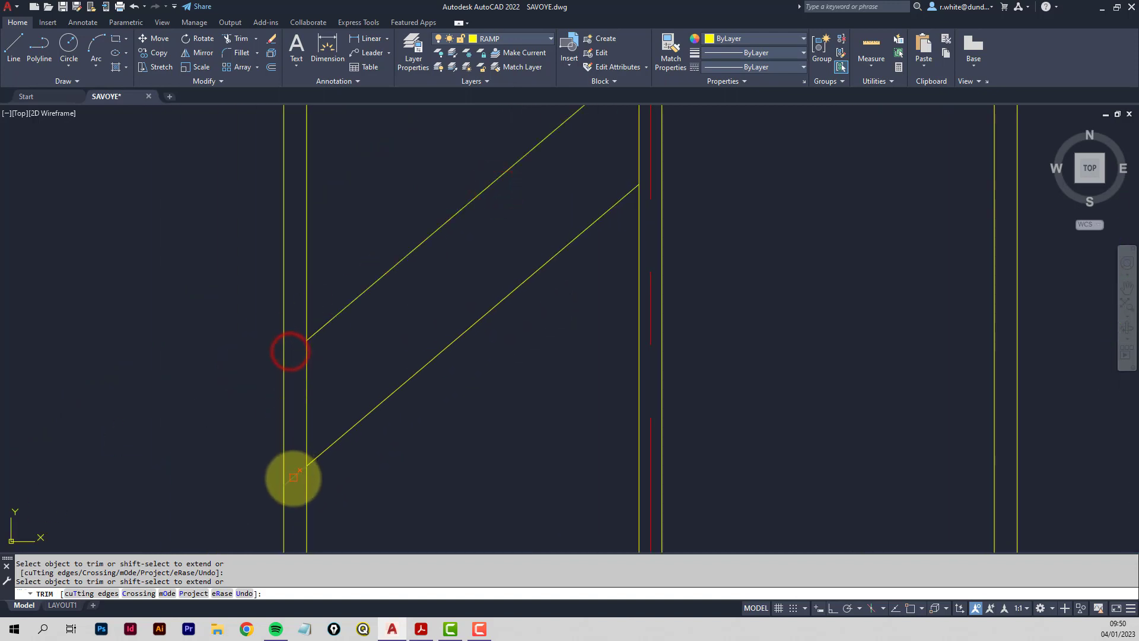
pyautogui.click(292, 475)
pyautogui.scroll(-4, 392, 385)
pyautogui.scroll(2, 393, 365)
pyautogui.scroll(-4, 394, 358)
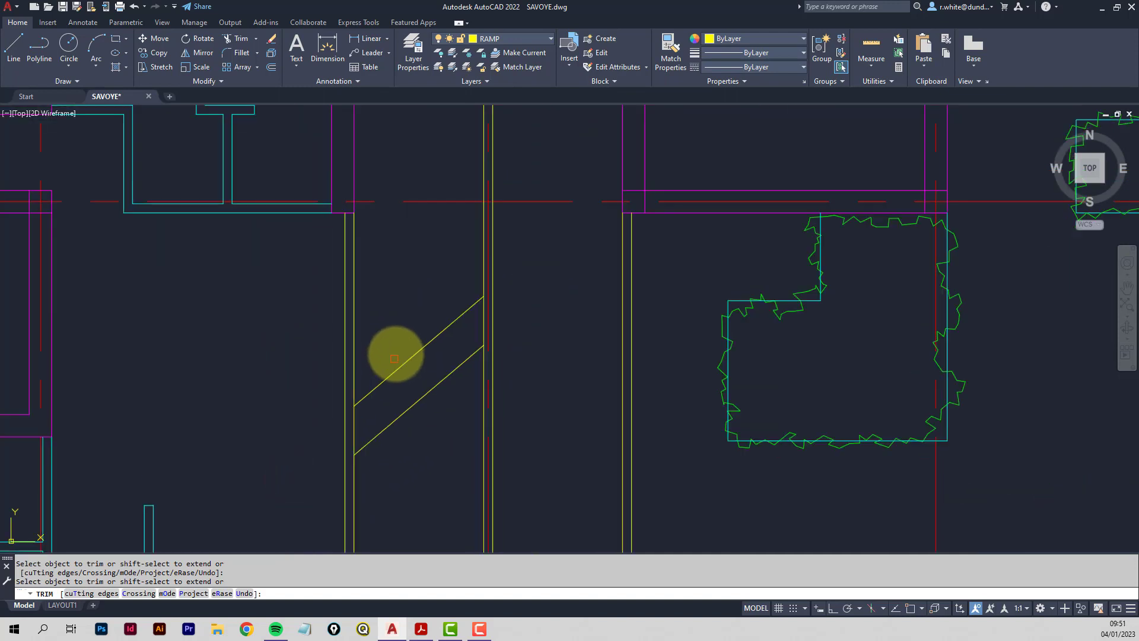
pyautogui.moveTo(424, 323)
pyautogui.mouseDown(button='middle')
pyautogui.moveTo(433, 275)
pyautogui.moveTo(473, 287)
pyautogui.mouseUp(button='middle')
pyautogui.scroll(-2, 439, 291)
pyautogui.press('Escape')
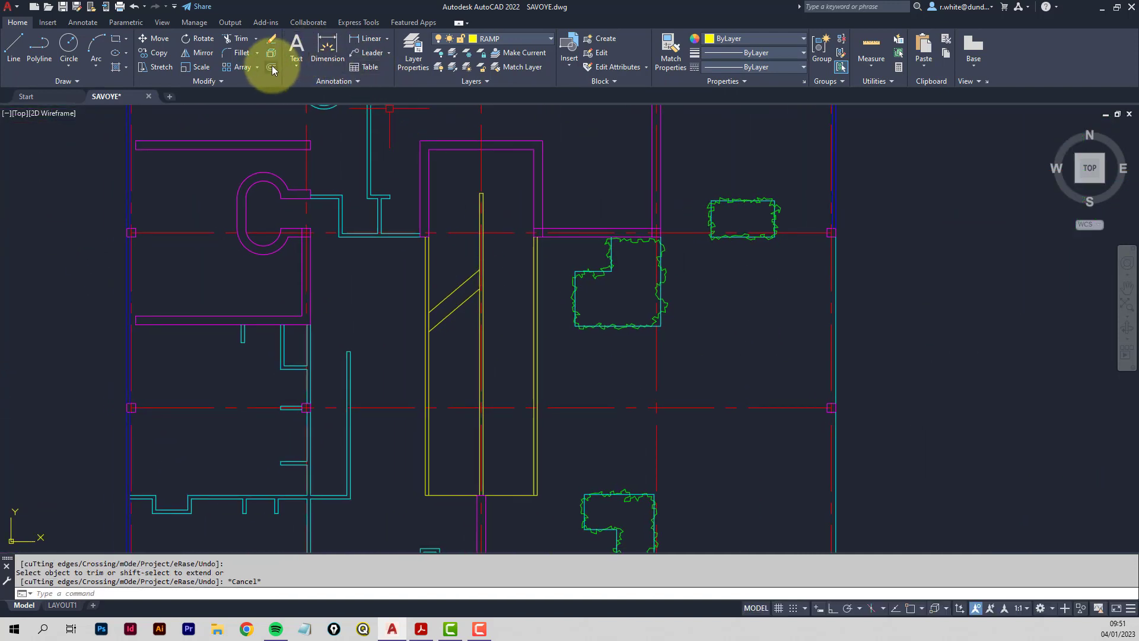
# Offset the ramp's centre line 725 units to both the right and the left.
pyautogui.click(271, 66)
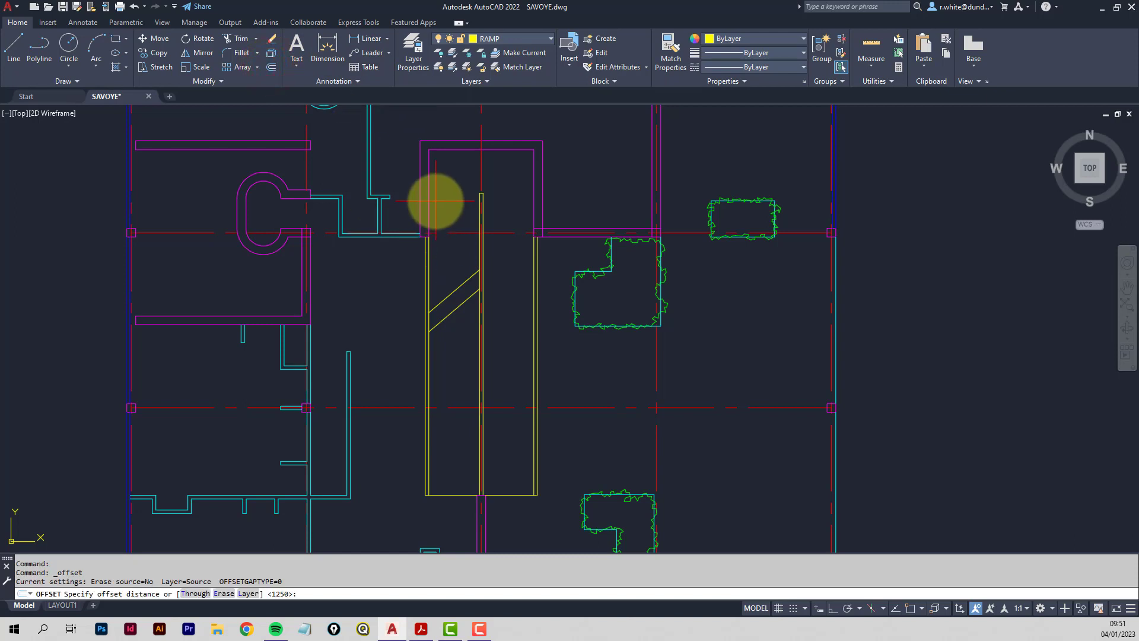
pyautogui.press('Return')
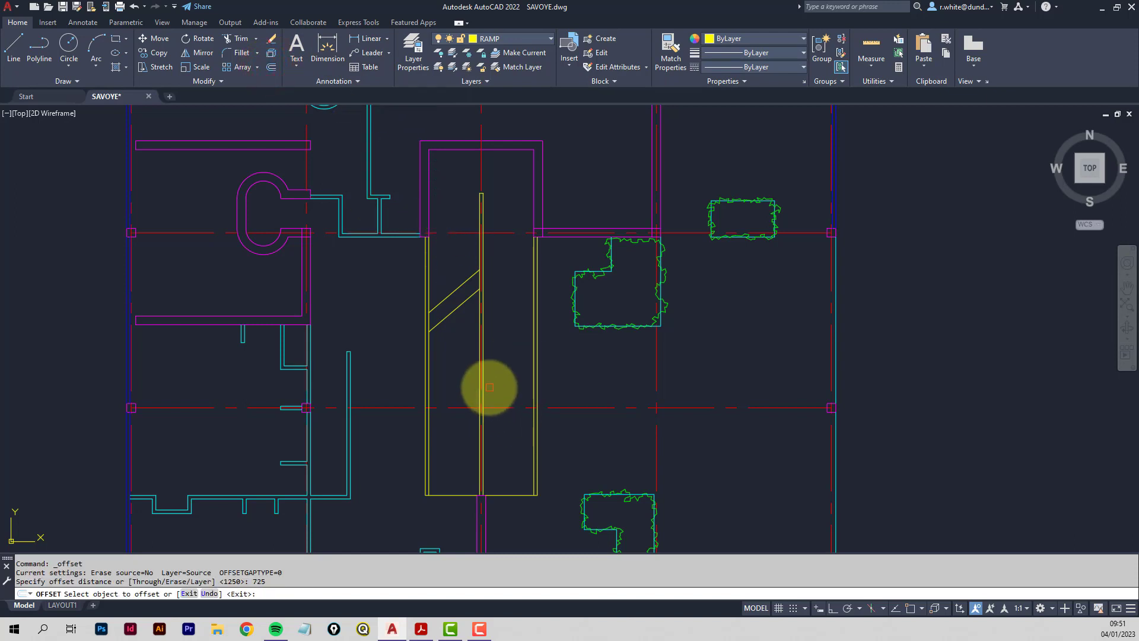
pyautogui.click(485, 394)
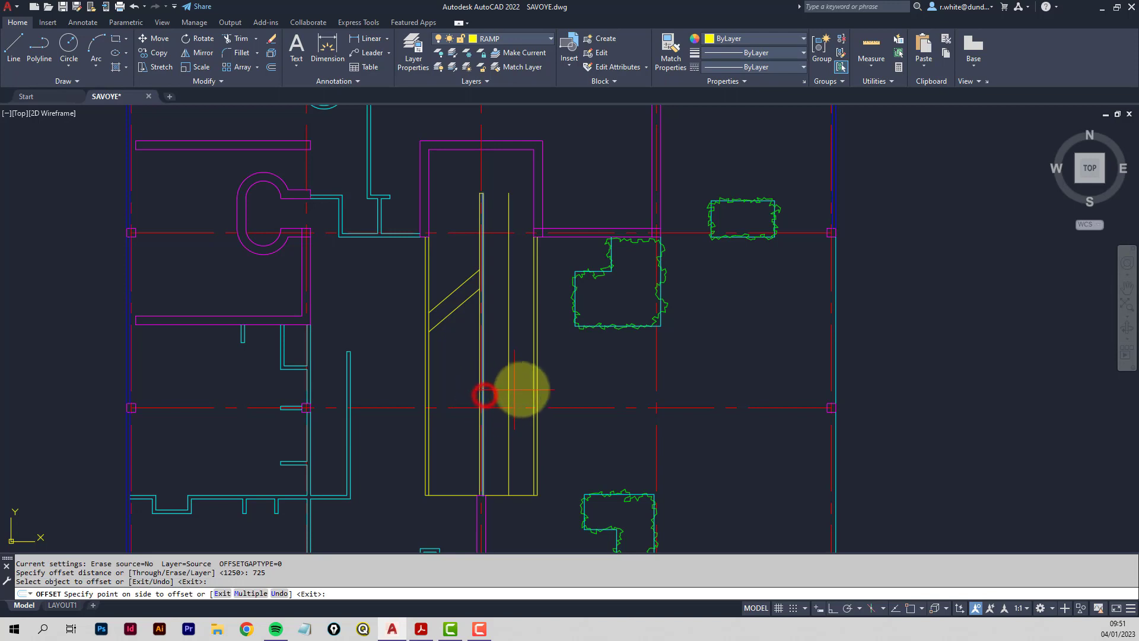
pyautogui.click(526, 387)
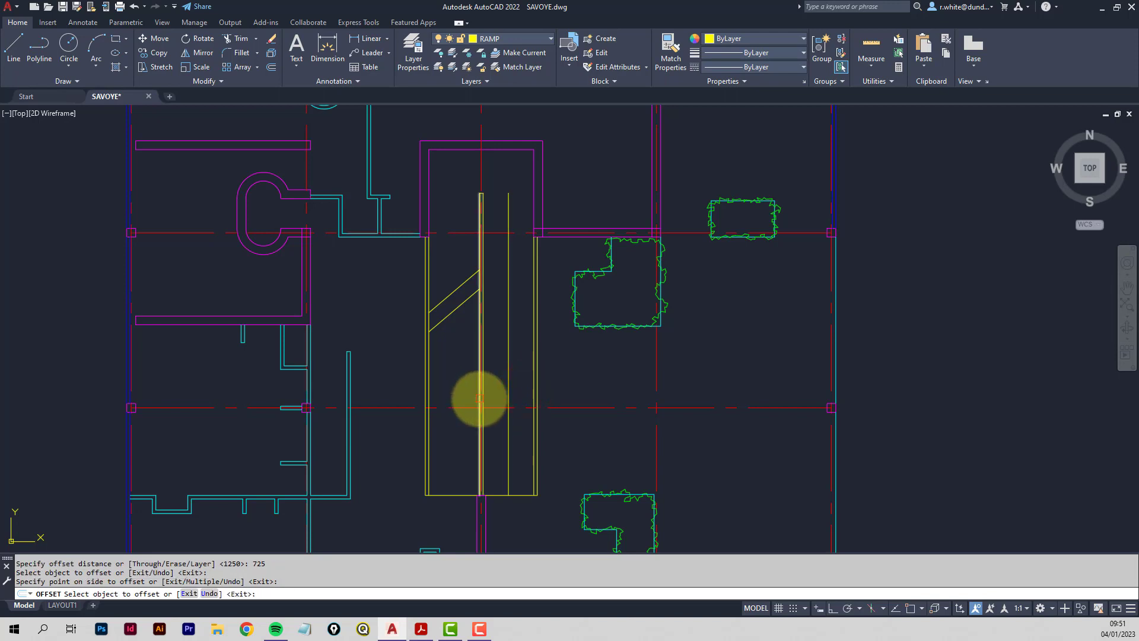
pyautogui.click(479, 397)
pyautogui.click(451, 395)
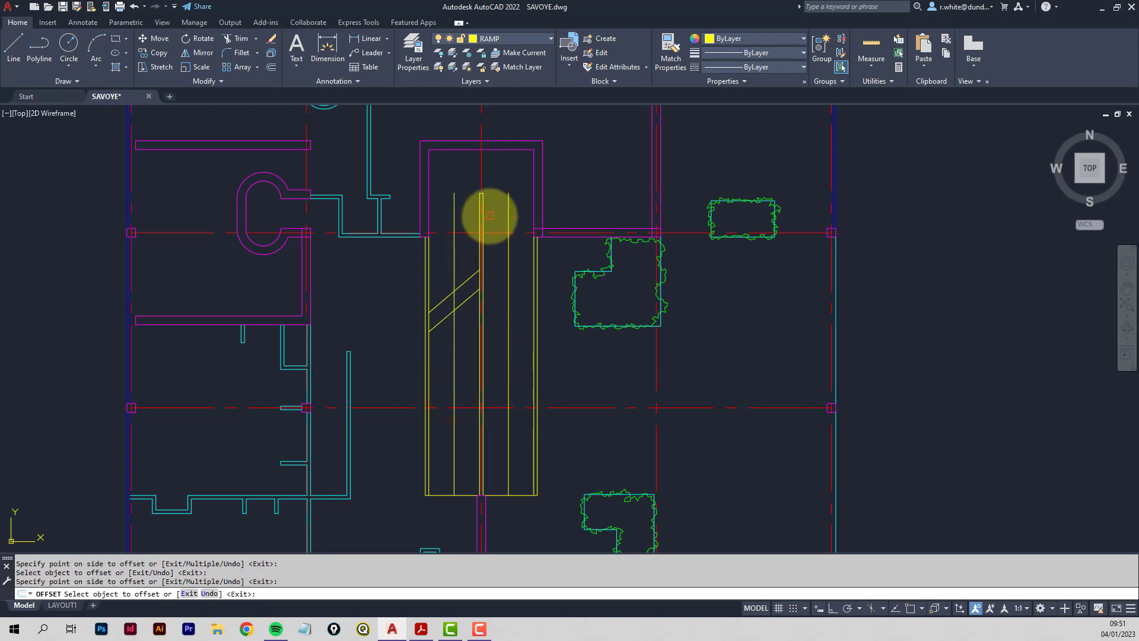
pyautogui.press('Return')
pyautogui.scroll(2, 478, 195)
pyautogui.moveTo(475, 175); pyautogui.dragTo(474, 246, button='middle')
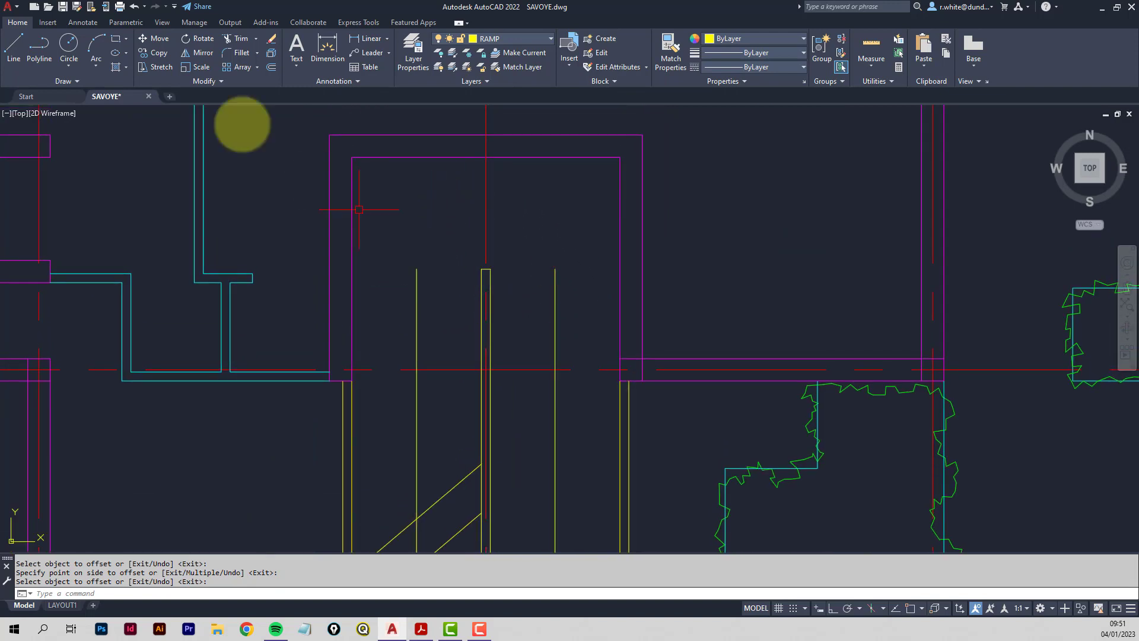
# Fillet the left and right 725-offset lines so an arc closes their tops.
pyautogui.click(241, 54)
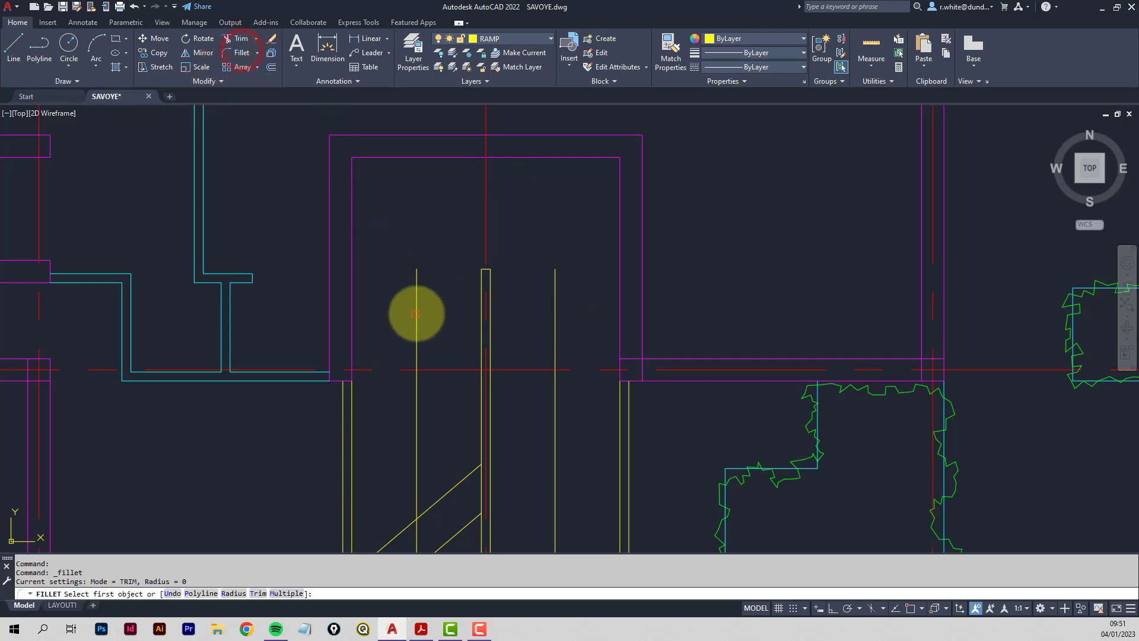
pyautogui.click(418, 310)
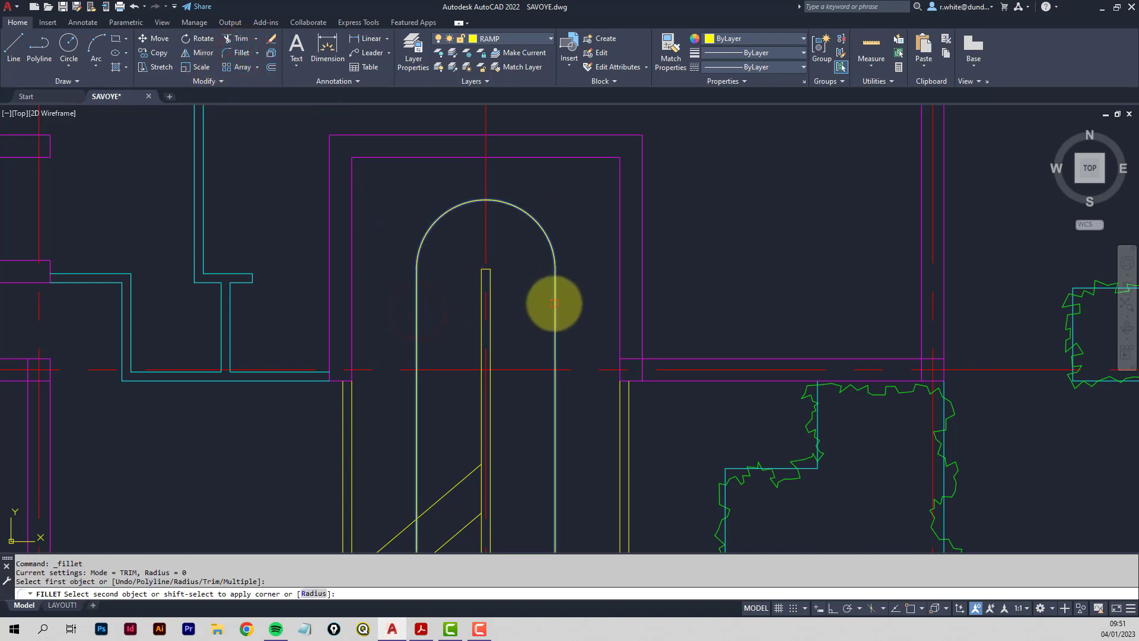
pyautogui.click(554, 303)
pyautogui.scroll(-3, 554, 320)
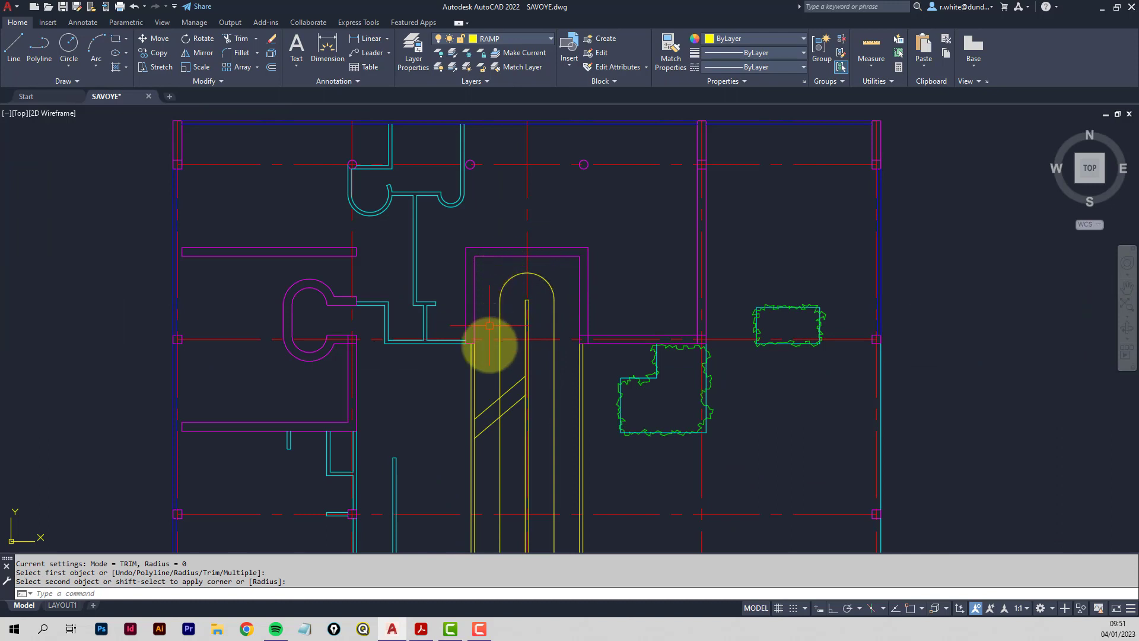
pyautogui.moveTo(498, 401)
pyautogui.mouseDown(button='middle')
pyautogui.moveTo(490, 300)
pyautogui.moveTo(483, 335)
pyautogui.mouseUp(button='middle')
pyautogui.scroll(4, 491, 300)
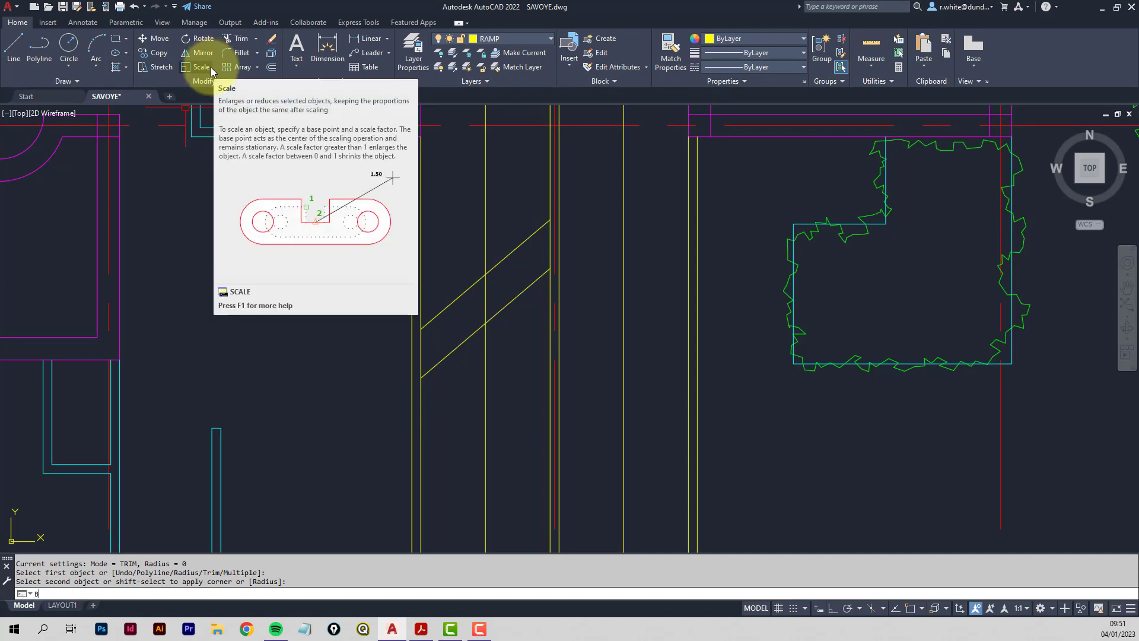
# Break the ramp's centre line with BR, leaving a gap where the diagonals cross it.
pyautogui.write('R')
pyautogui.press('Return')
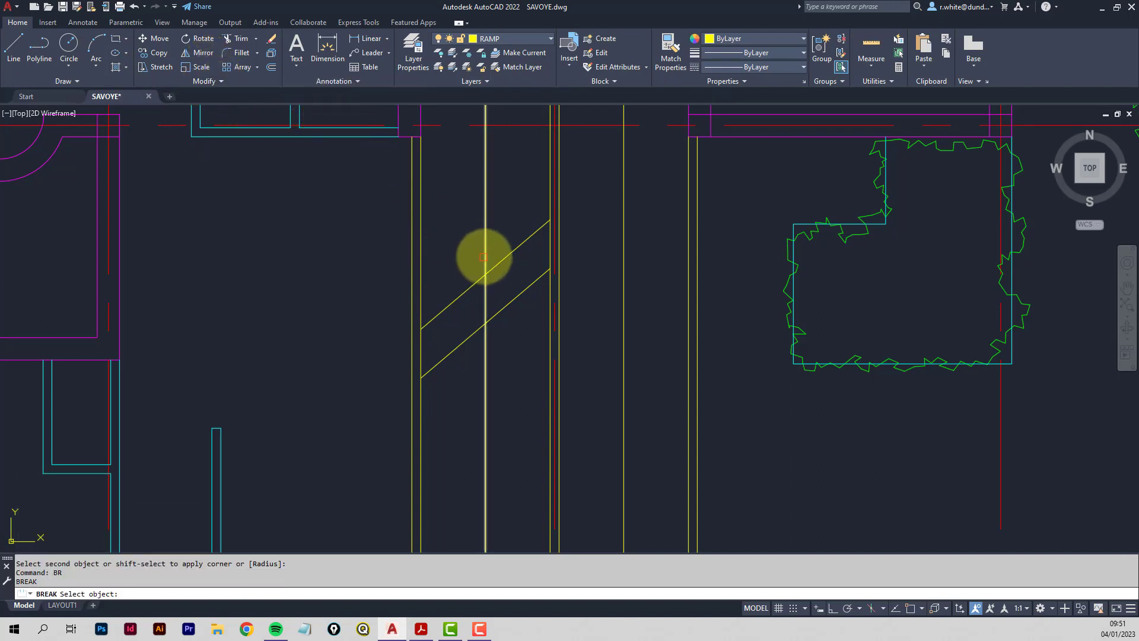
pyautogui.click(485, 250)
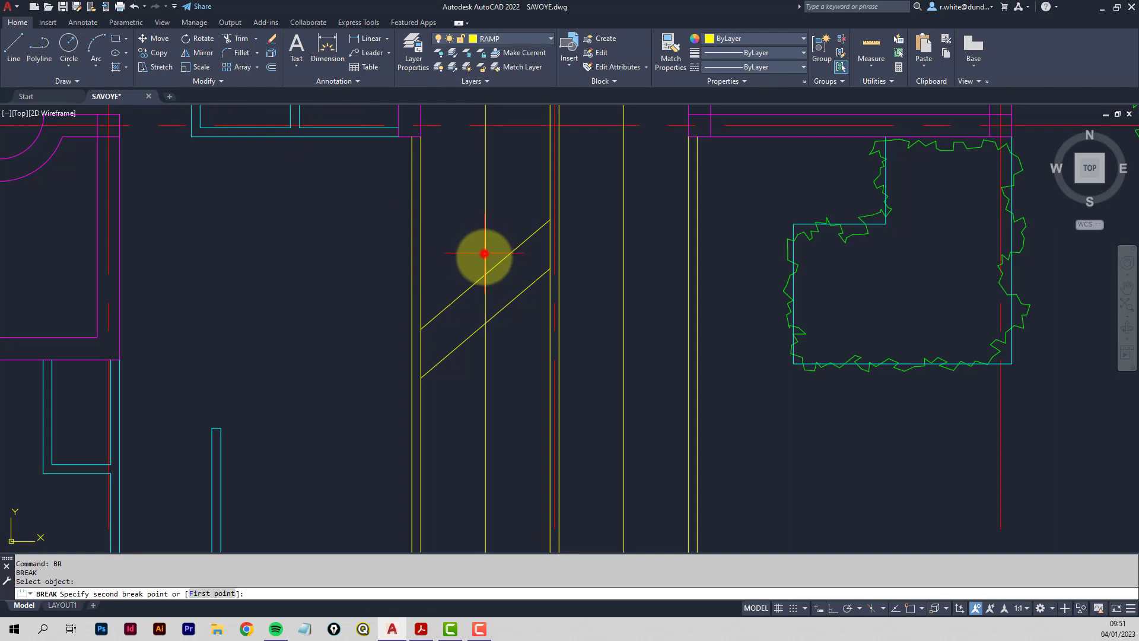
pyautogui.click(509, 348)
pyautogui.press('Return')
pyautogui.scroll(-4, 516, 330)
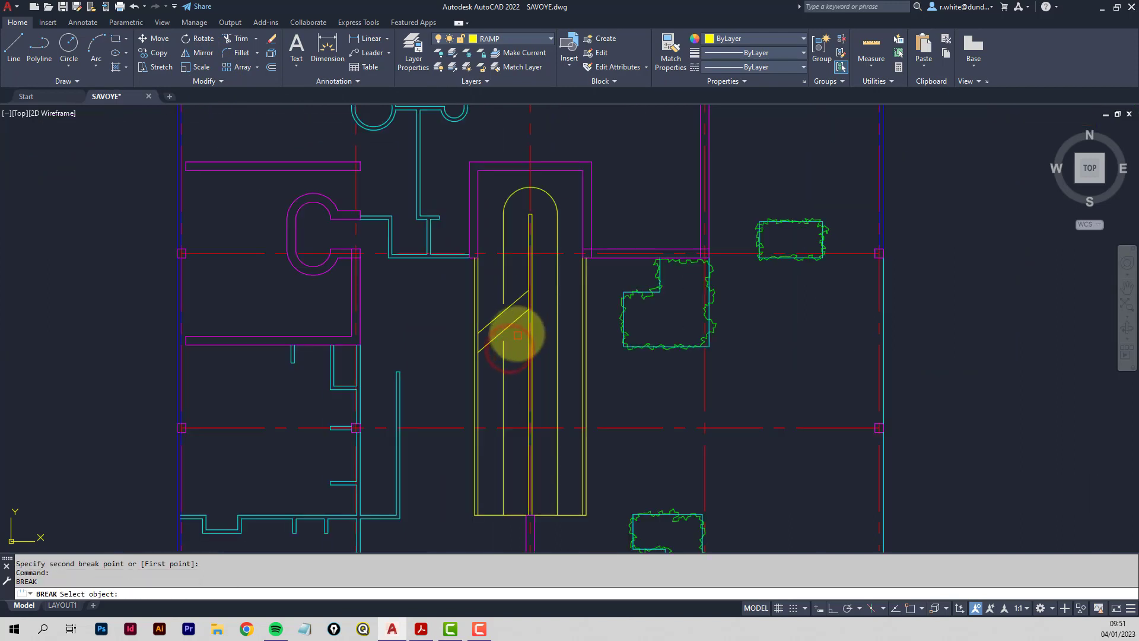
pyautogui.moveTo(516, 330); pyautogui.dragTo(488, 272, button='middle')
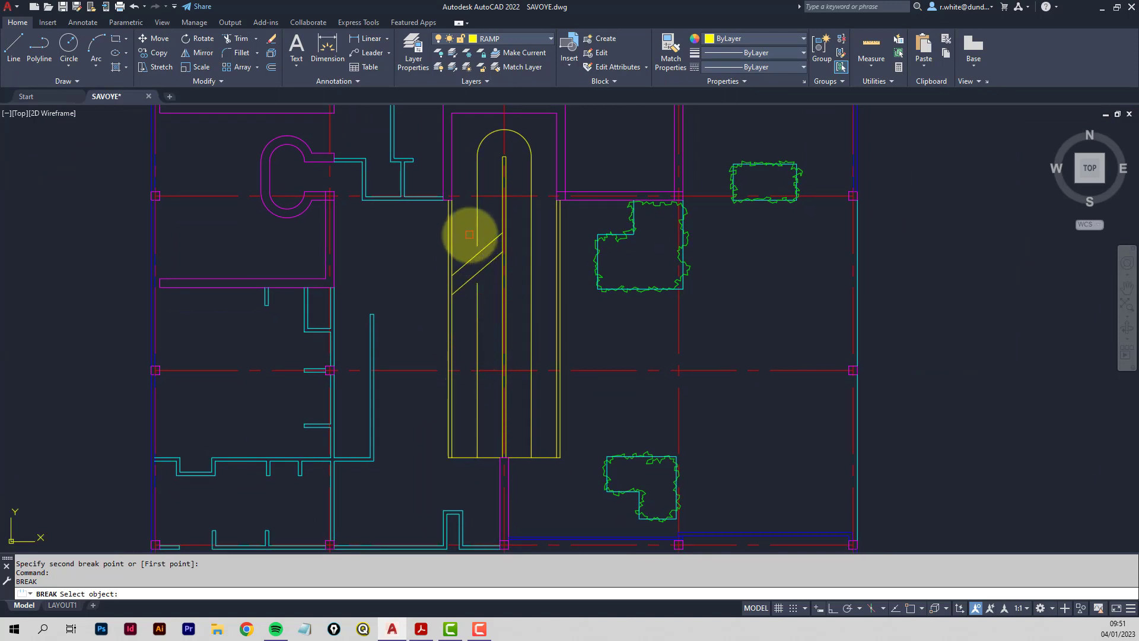
pyautogui.scroll(5, 469, 235)
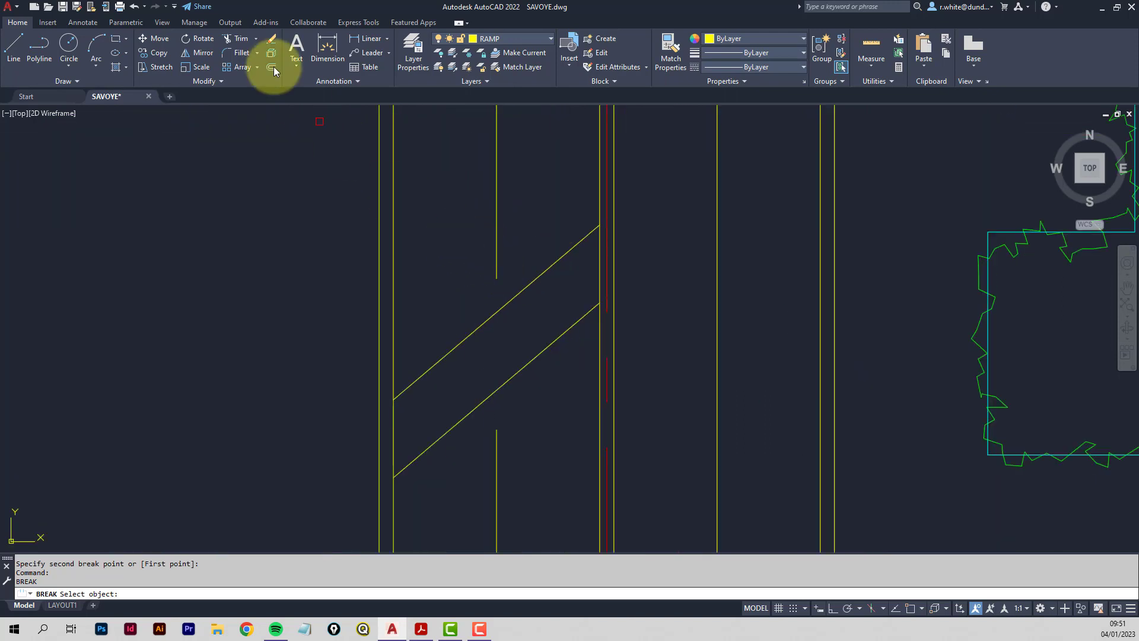
pyautogui.click(12, 42)
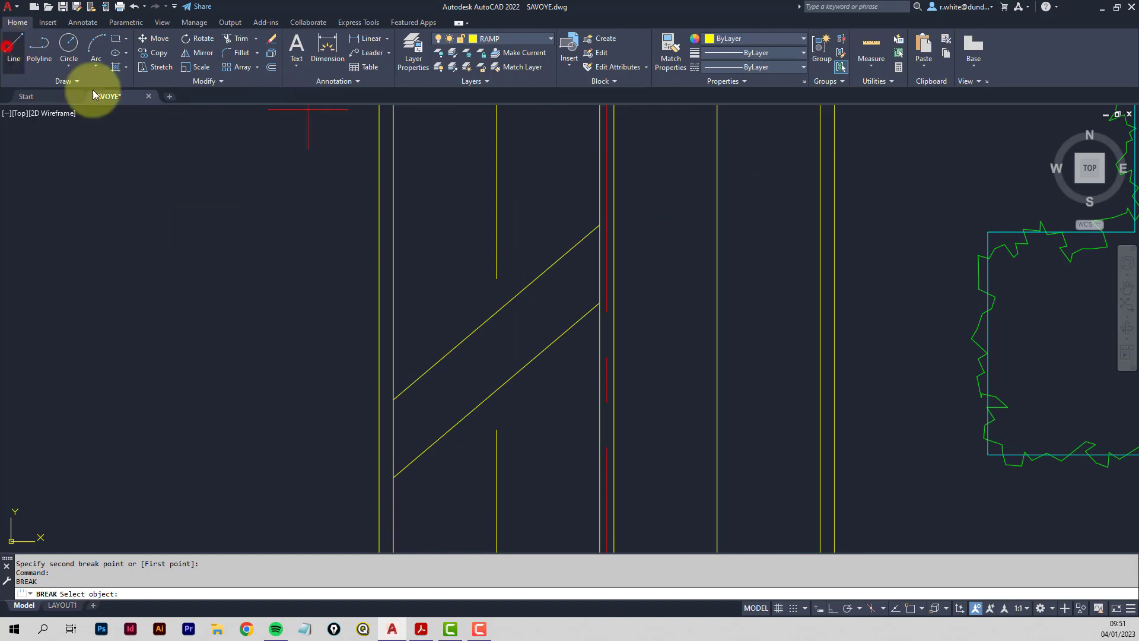
# With Osnap on, draw a short line up-left from the centre line's cut end.
pyautogui.click(912, 608)
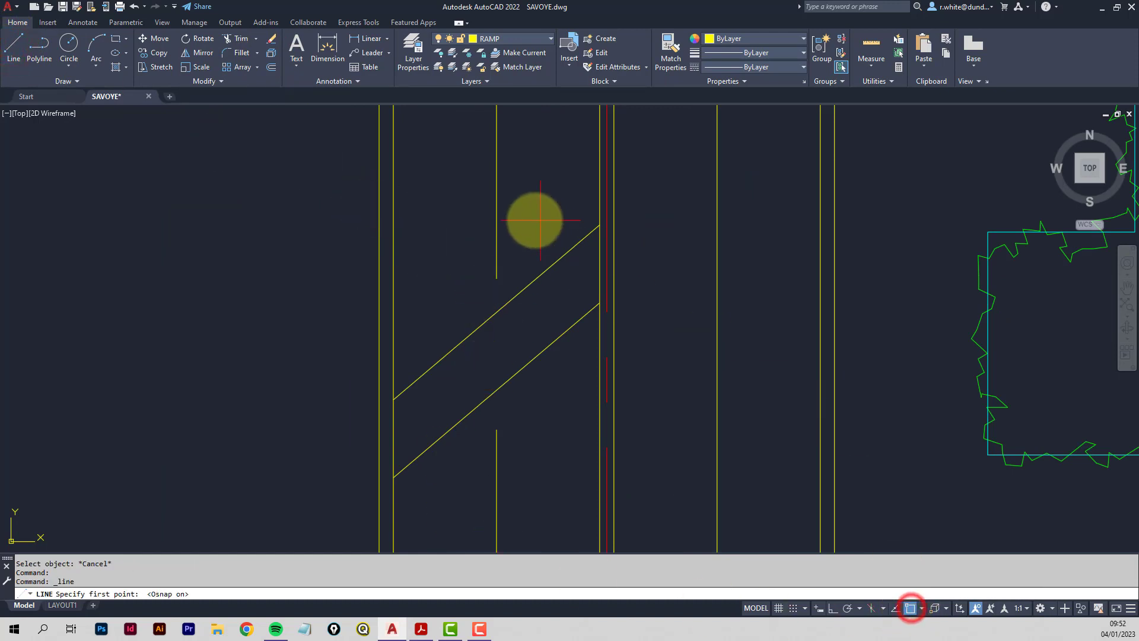
pyautogui.click(495, 276)
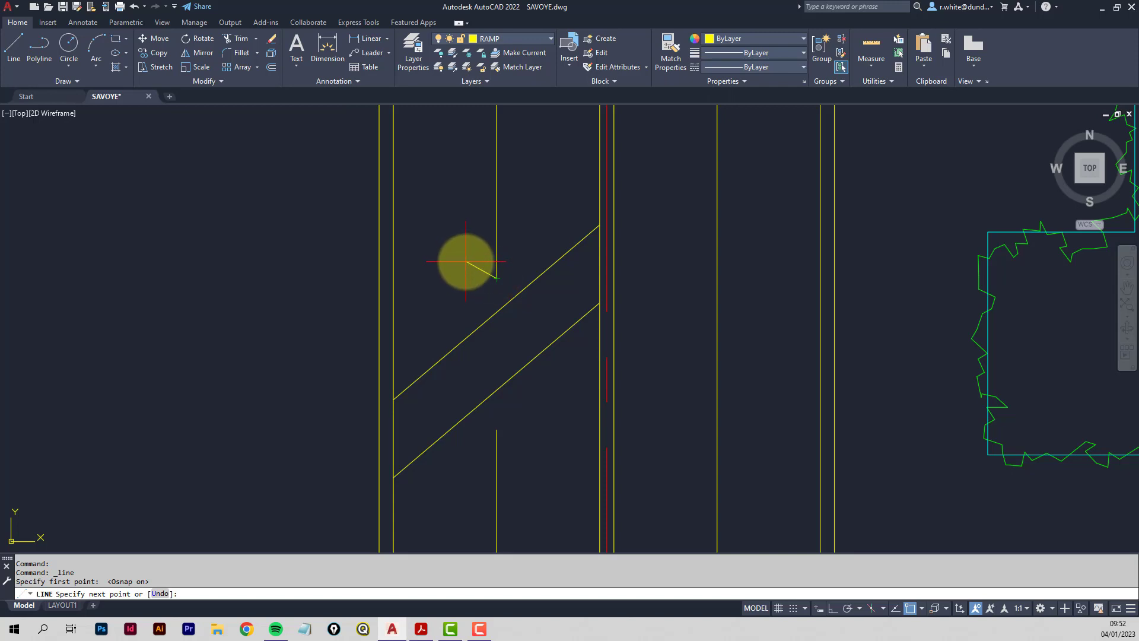
pyautogui.click(465, 262)
pyautogui.press('Return')
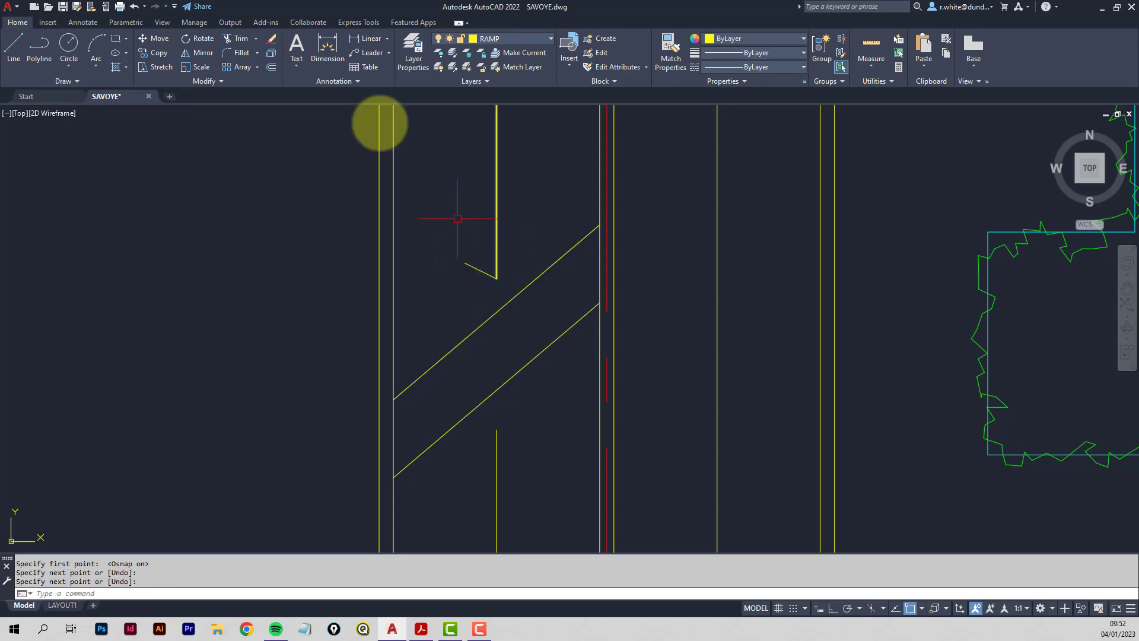
# Mirror the short line about a vertical axis, keeping the original, to form a V arrowhead.
pyautogui.click(195, 53)
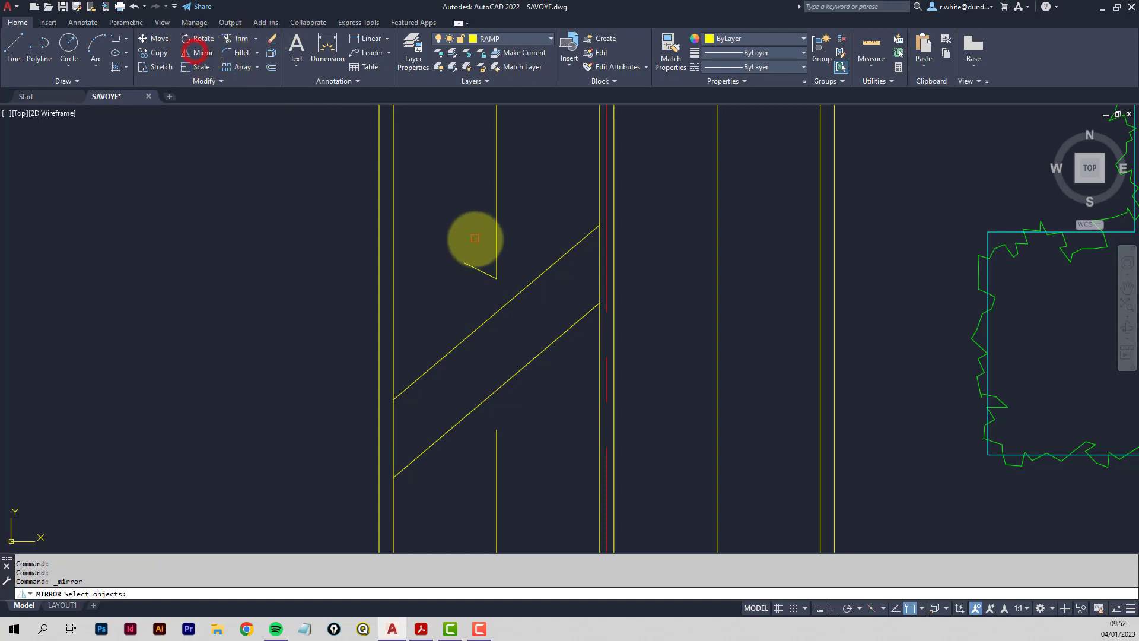
pyautogui.click(478, 268)
pyautogui.press('Return')
pyautogui.click(496, 279)
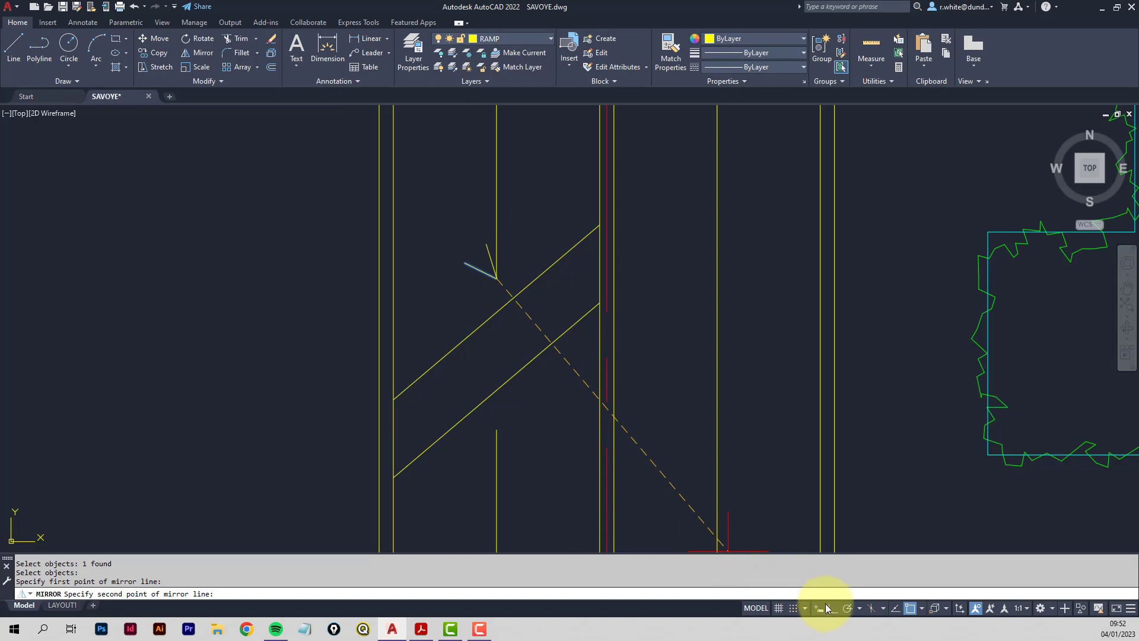
pyautogui.click(832, 608)
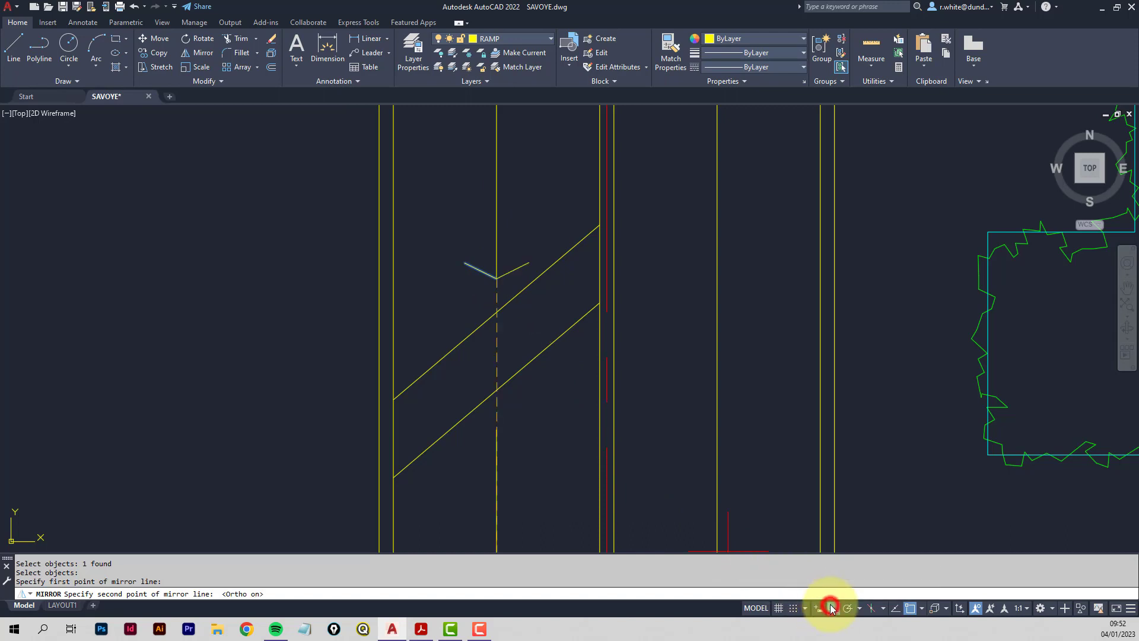
pyautogui.click(501, 352)
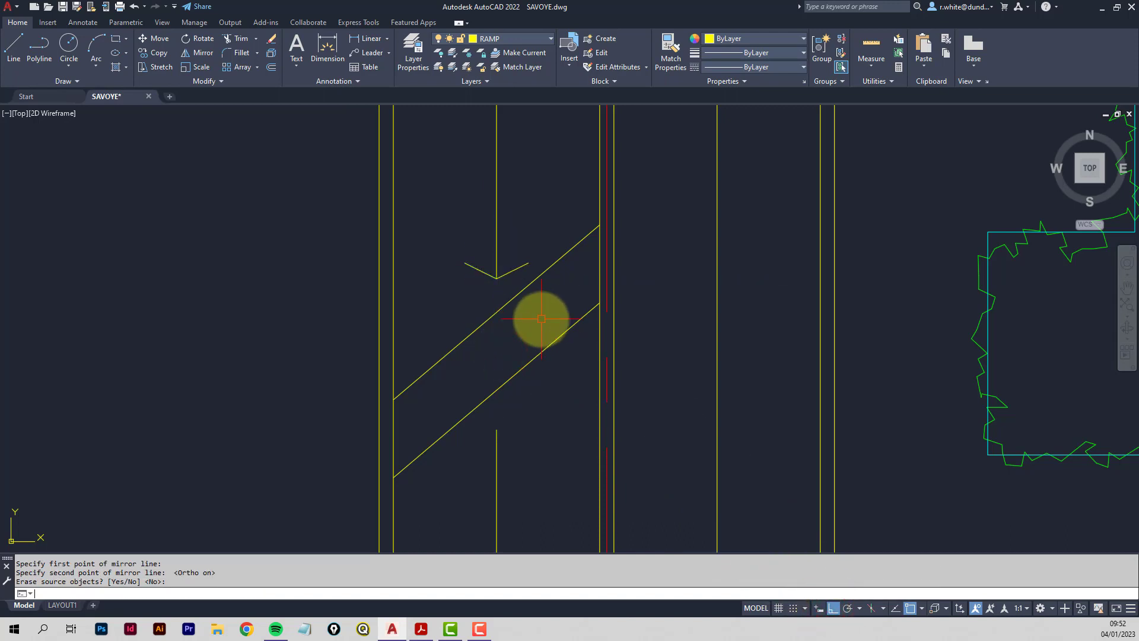
pyautogui.scroll(-2, 539, 320)
pyautogui.moveTo(534, 323); pyautogui.dragTo(522, 204, button='middle')
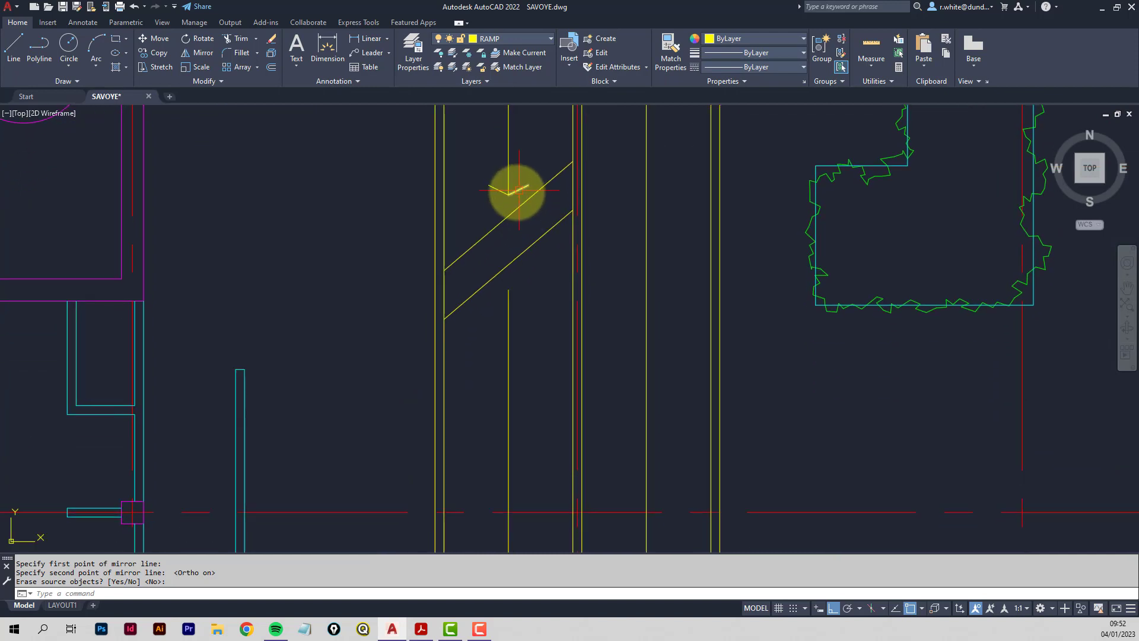
pyautogui.scroll(-2, 513, 463)
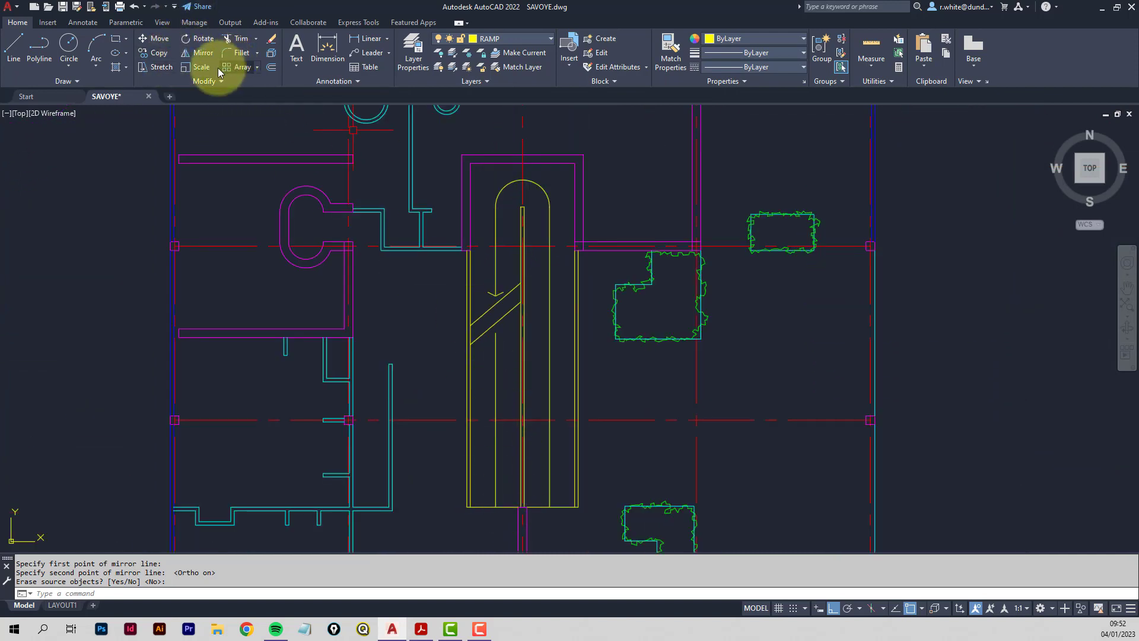
pyautogui.scroll(5, 492, 288)
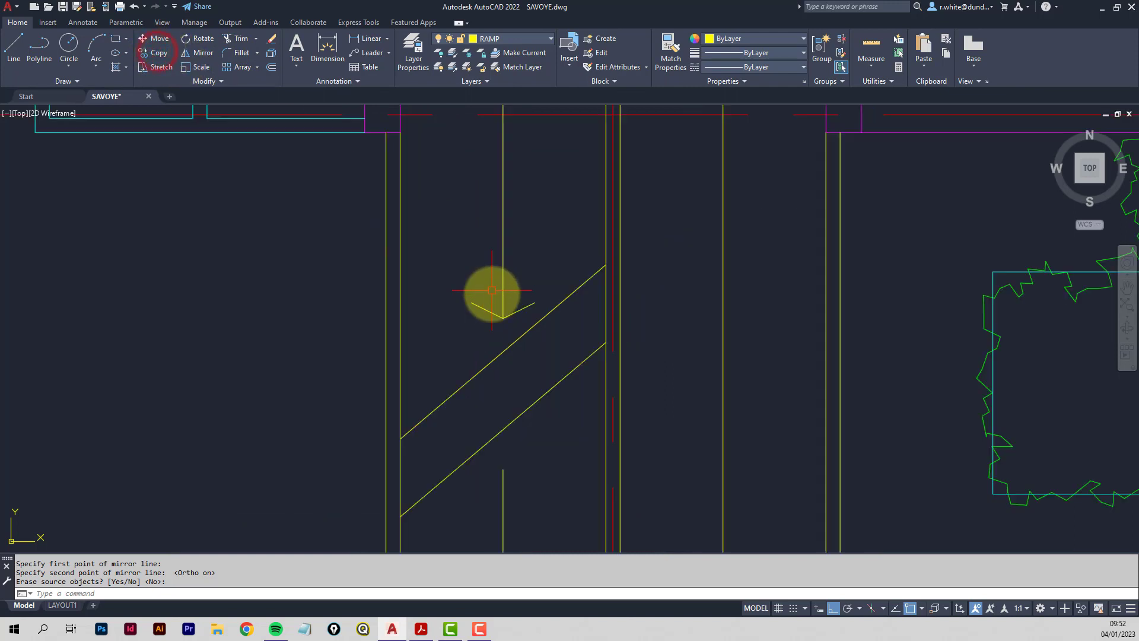
# Copy both arrowhead strokes from the arrow tip onto the ramp's bottom edge.
pyautogui.click(157, 52)
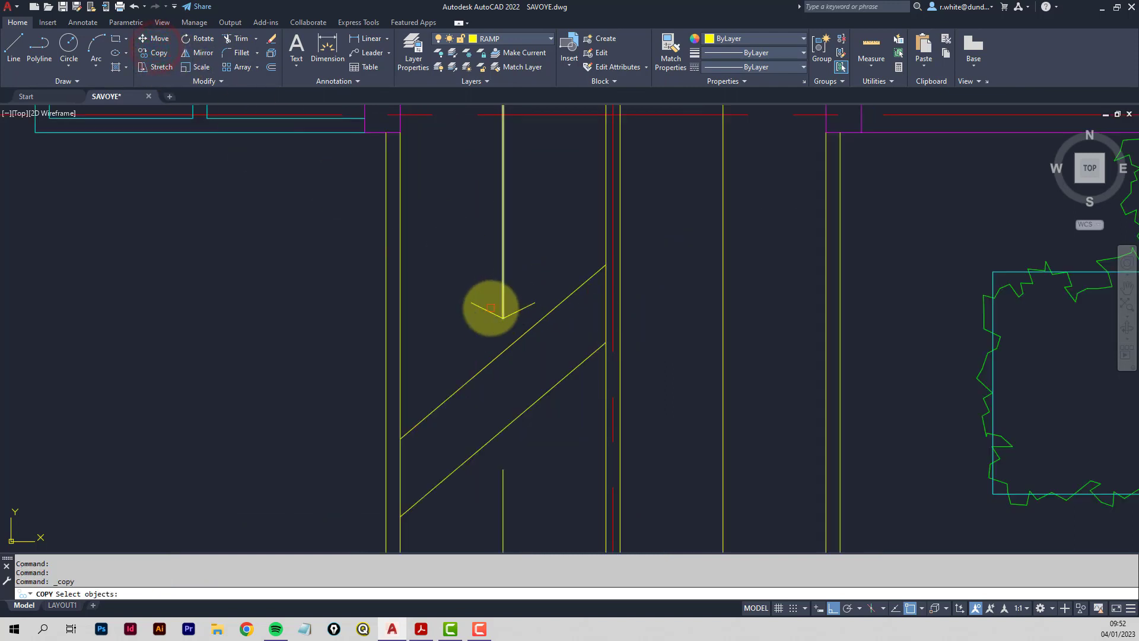
pyautogui.click(488, 312)
pyautogui.click(513, 313)
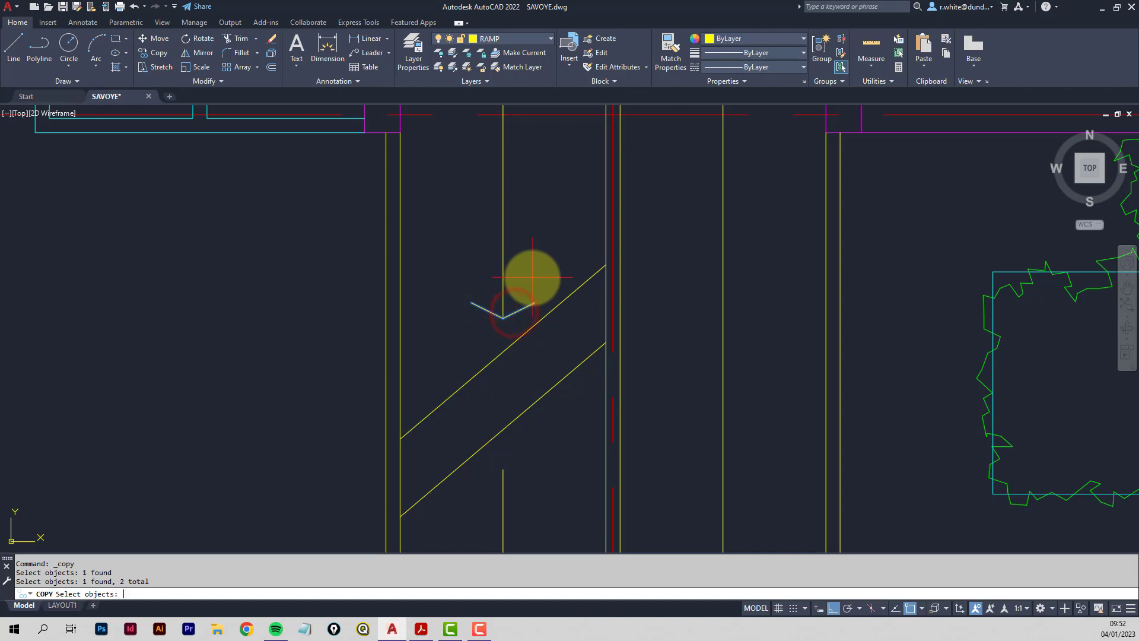
pyautogui.press('Return')
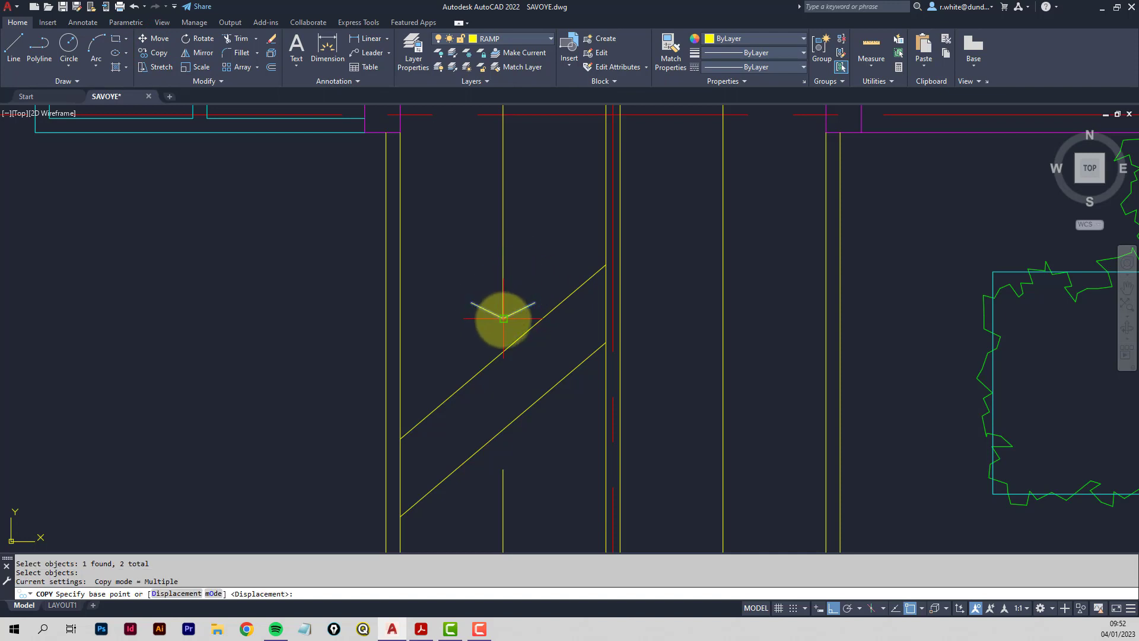
pyautogui.click(503, 318)
pyautogui.scroll(-3, 504, 332)
pyautogui.scroll(3, 511, 372)
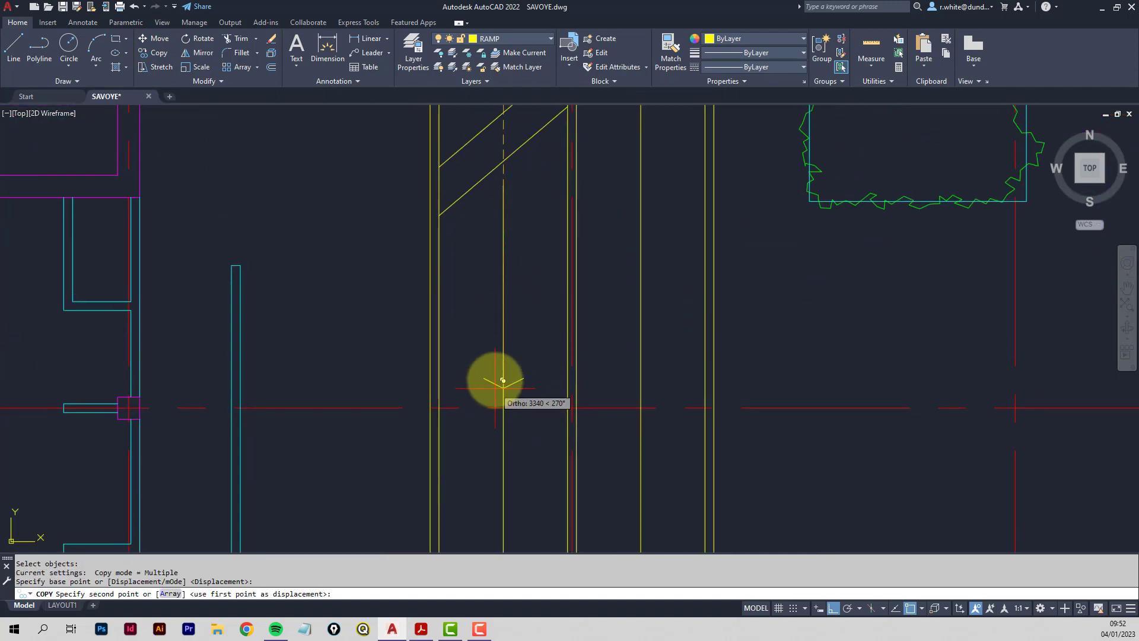
pyautogui.moveTo(494, 387); pyautogui.dragTo(498, 193, button='middle')
pyautogui.moveTo(496, 366); pyautogui.dragTo(498, 284, button='middle')
pyautogui.scroll(4, 512, 343)
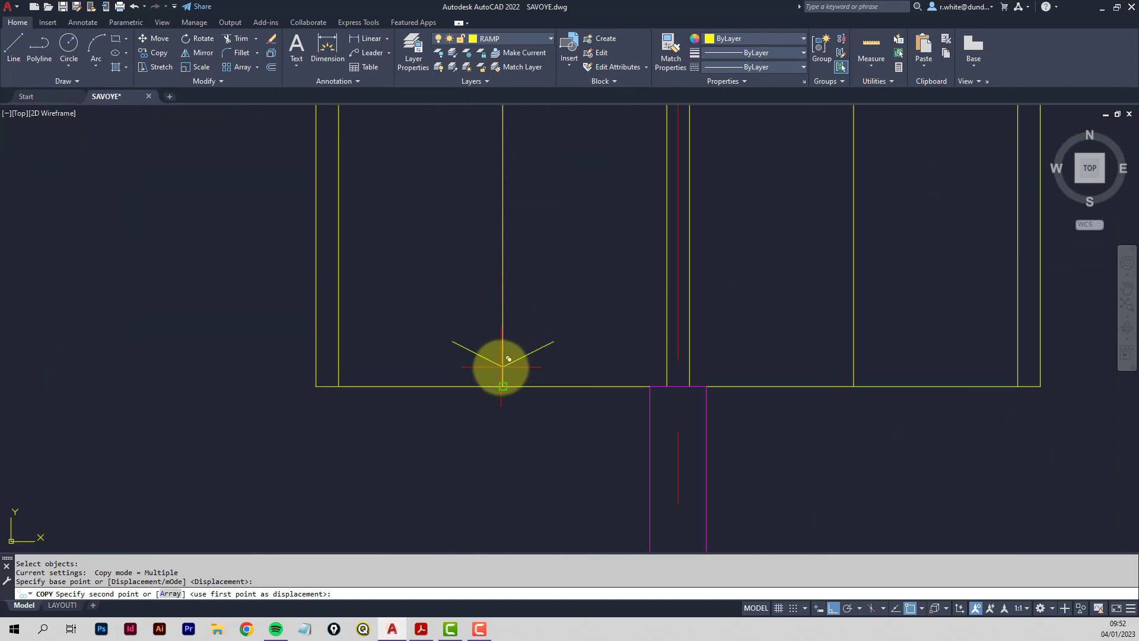
pyautogui.click(502, 367)
pyautogui.press('Return')
pyautogui.scroll(-6, 549, 267)
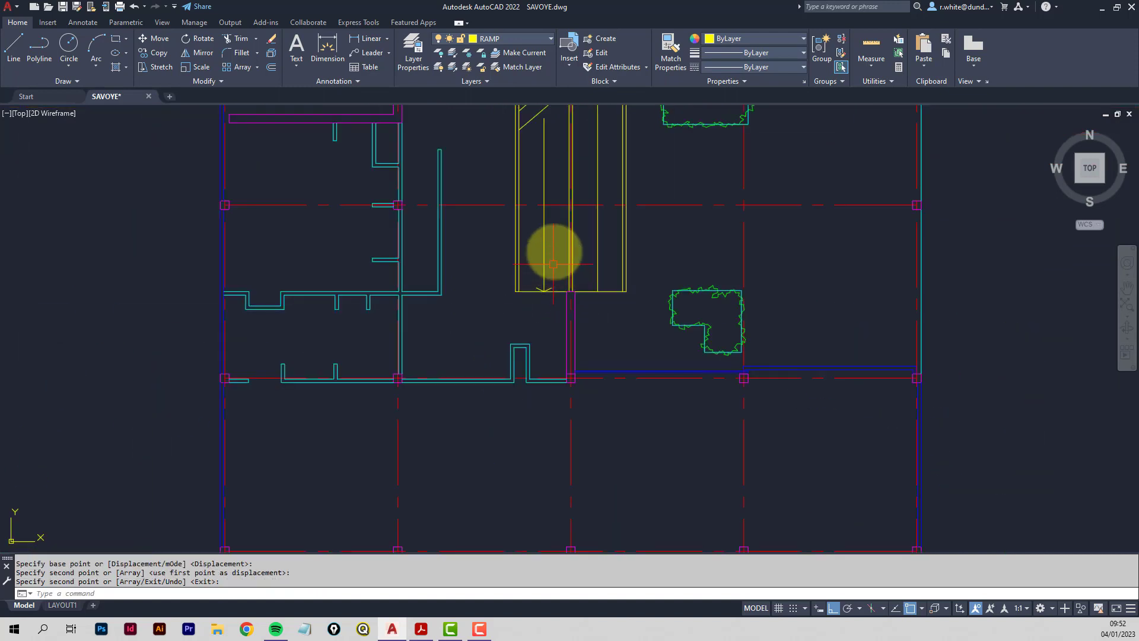
pyautogui.moveTo(558, 238); pyautogui.dragTo(538, 346, button='middle')
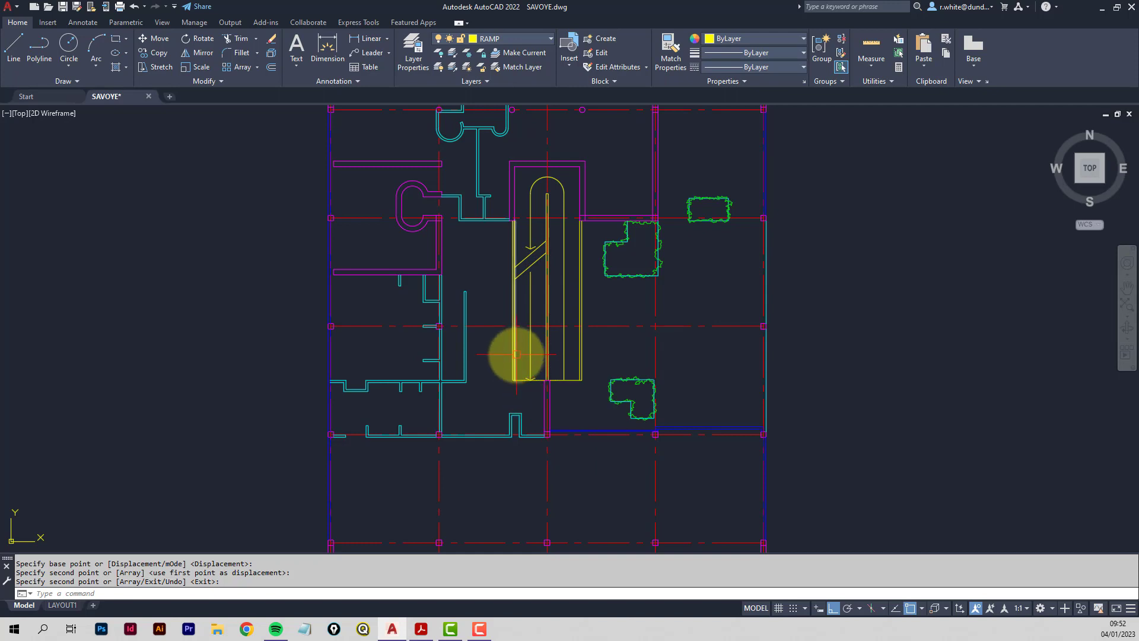
pyautogui.scroll(-2, 519, 330)
pyautogui.moveTo(507, 321); pyautogui.dragTo(504, 318, button='middle')
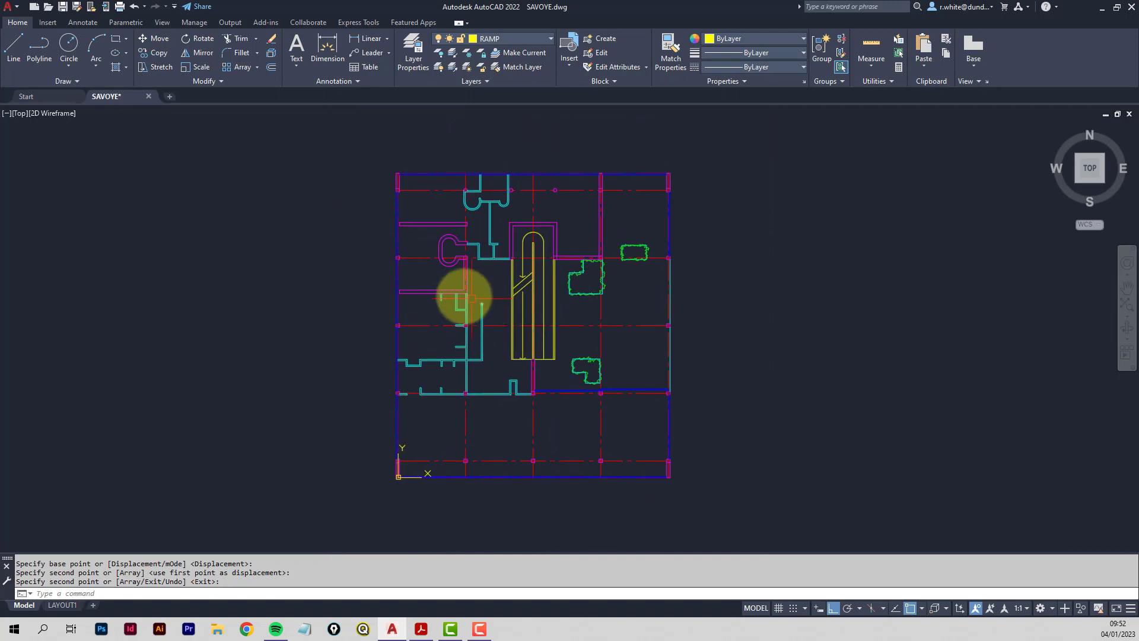
pyautogui.press('Escape')
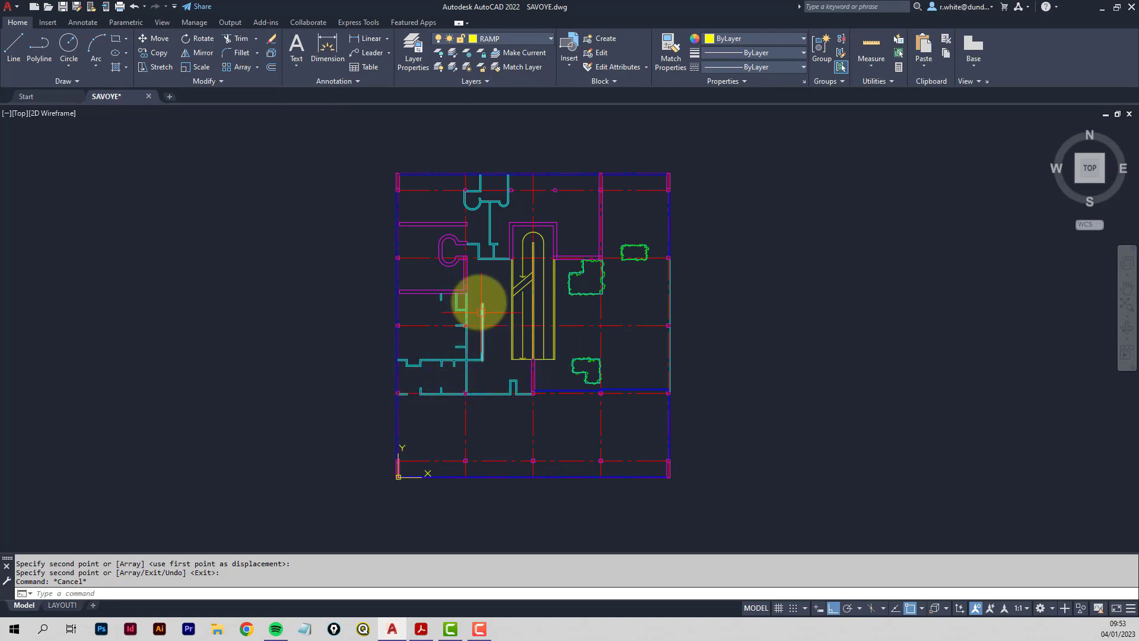
pyautogui.moveTo(471, 295); pyautogui.dragTo(485, 308, button='middle')
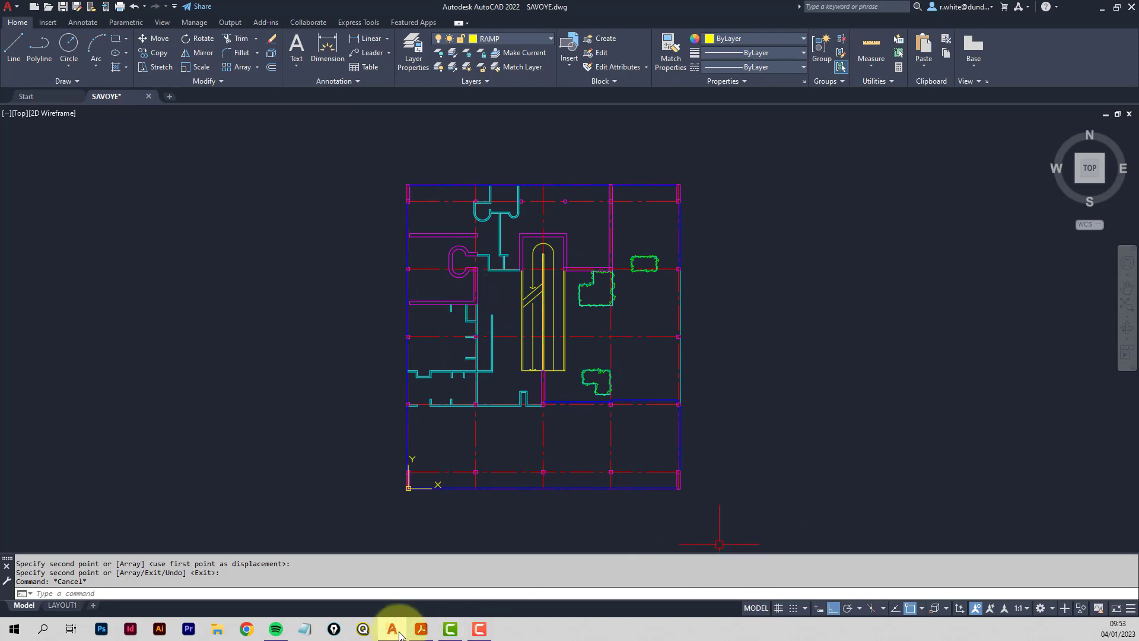
# Look up the Task 6 instructions page in Acrobat, then save SAVOYE.dwg in AutoCAD.
pyautogui.click(420, 630)
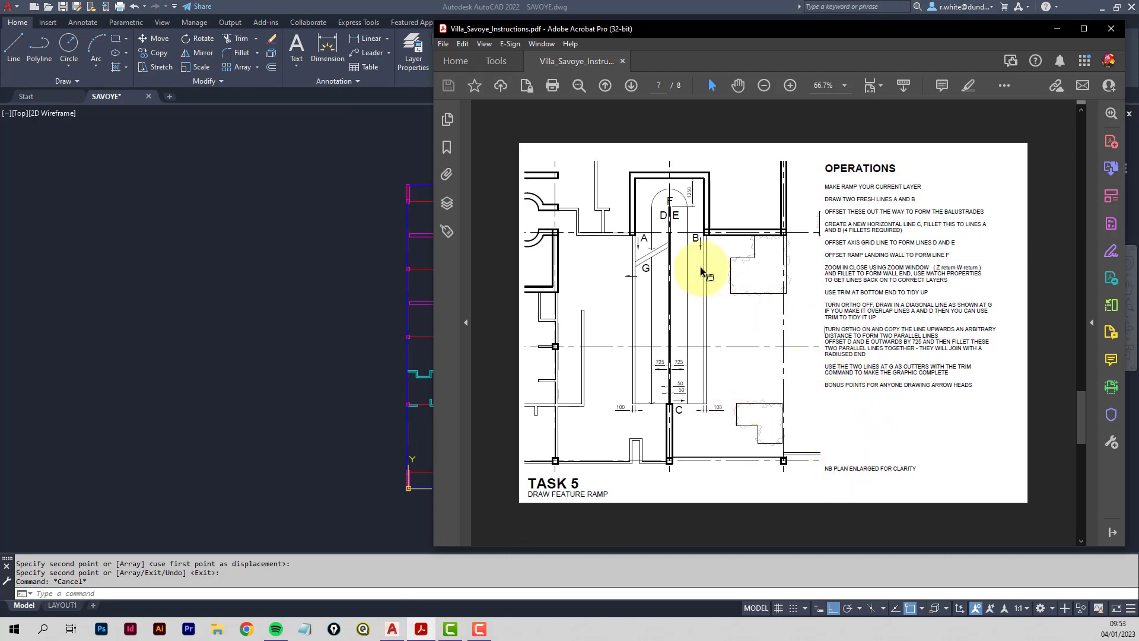
pyautogui.click(1079, 530)
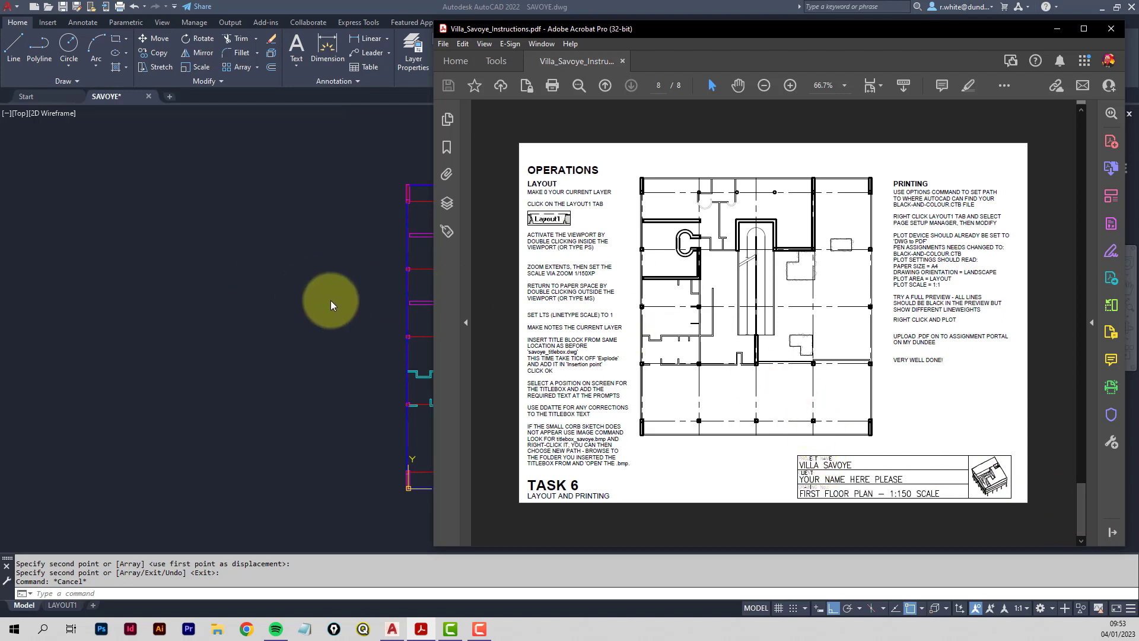
pyautogui.click(330, 300)
pyautogui.moveTo(310, 239); pyautogui.dragTo(330, 244, button='middle')
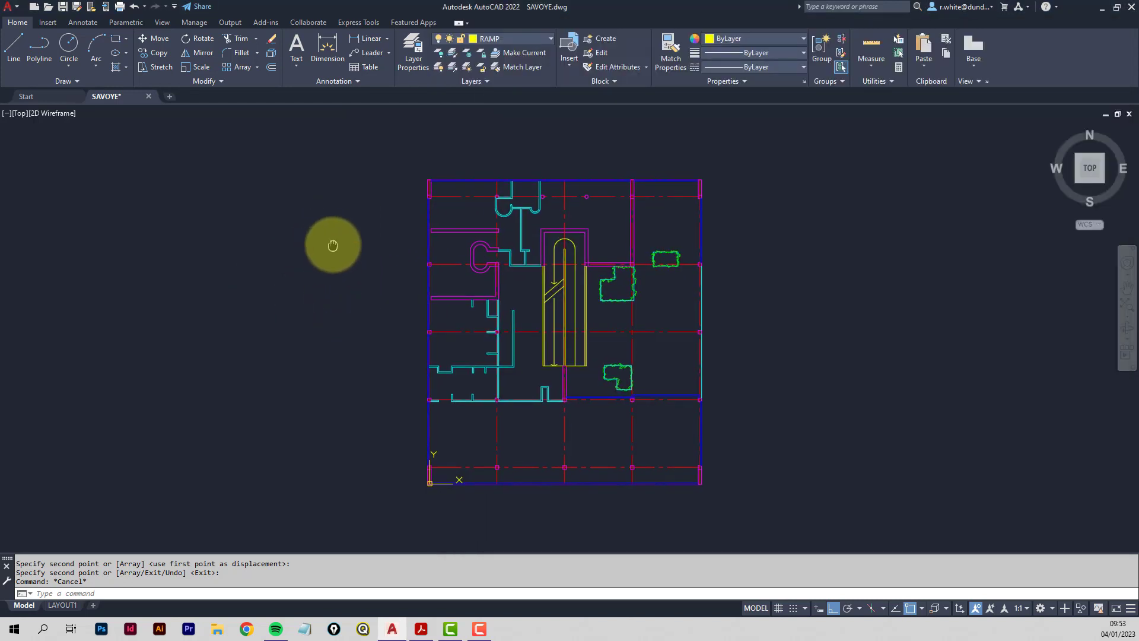
pyautogui.click(63, 8)
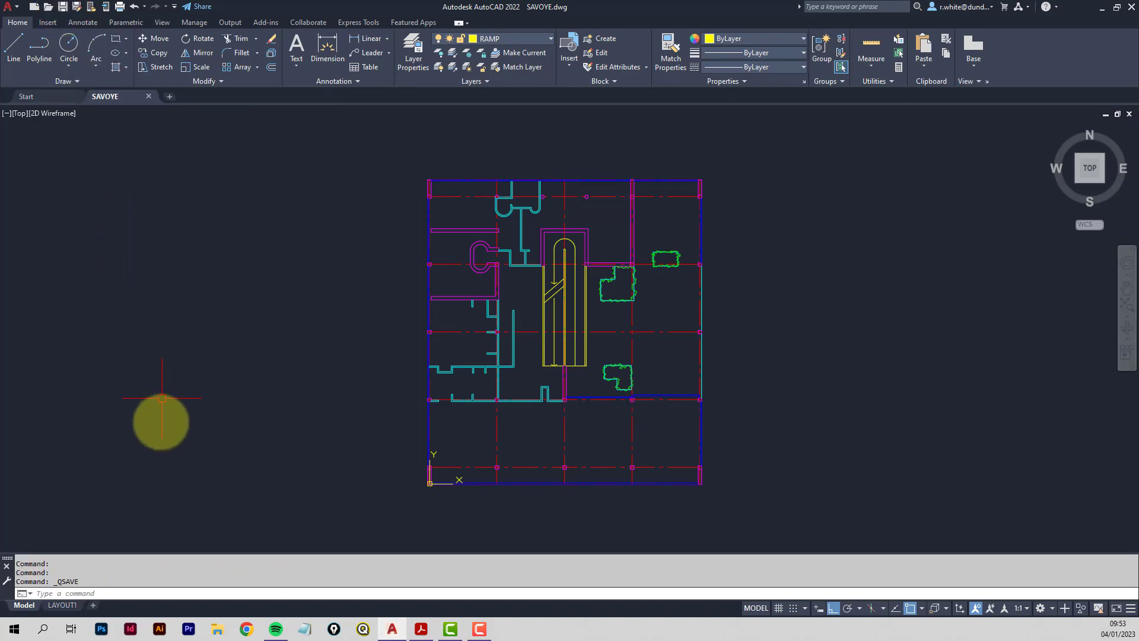
# Switch to the LAYOUT1 sheet showing the SAVOYE plan in its viewport.
pyautogui.click(63, 606)
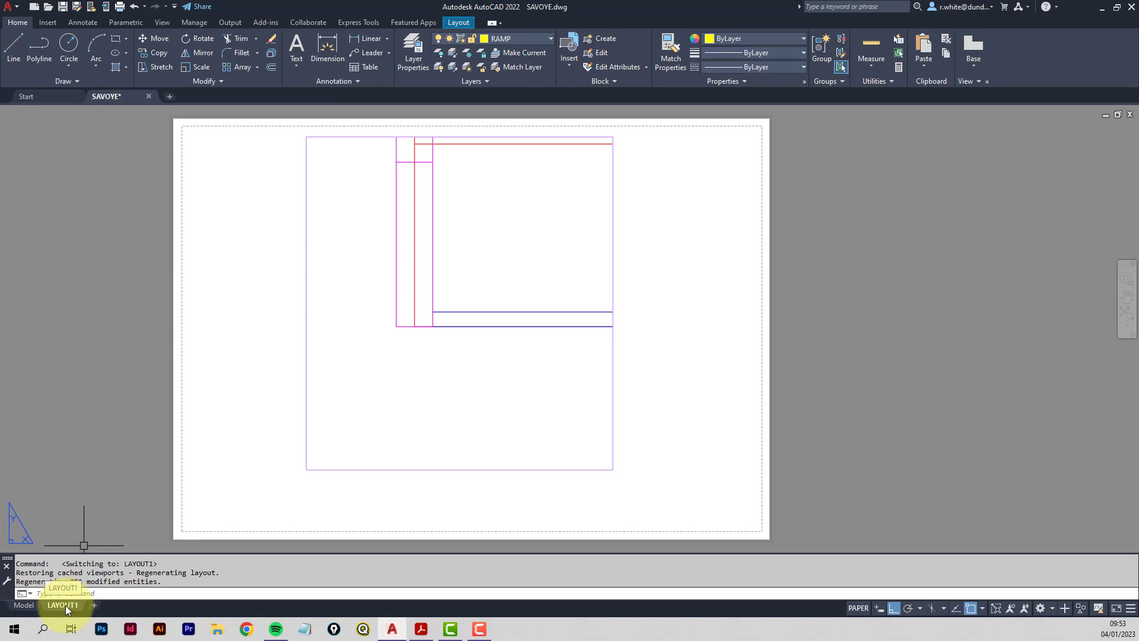
# In LAYOUT1's page setup, choose DWG To PDF.pc3 as the printer/plotter.
pyautogui.rightClick(67, 608)
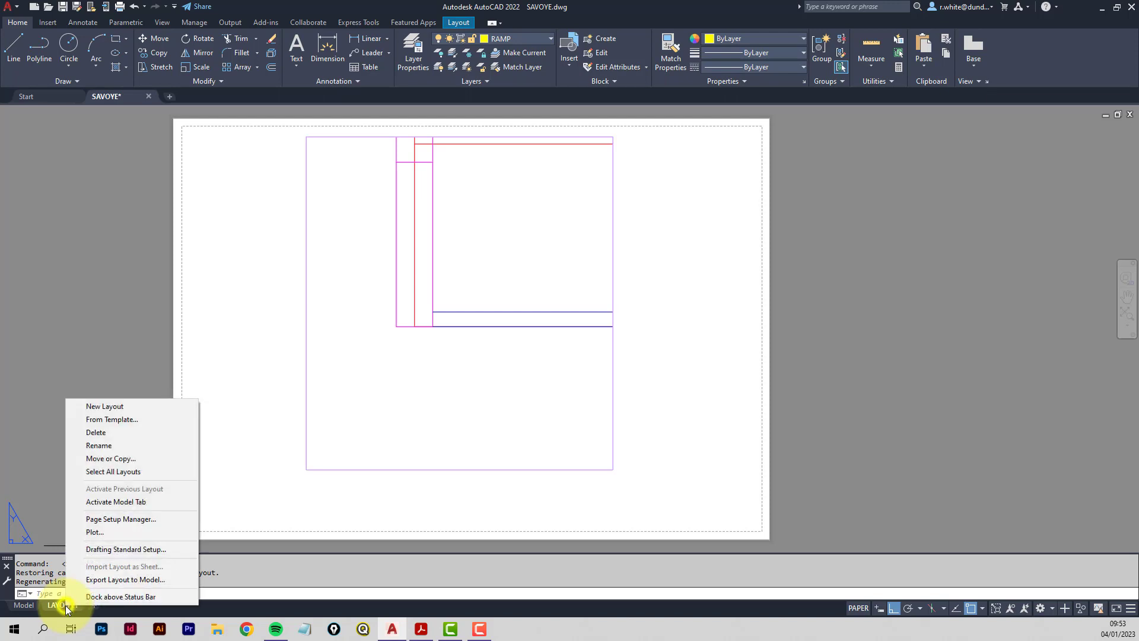
pyautogui.click(127, 518)
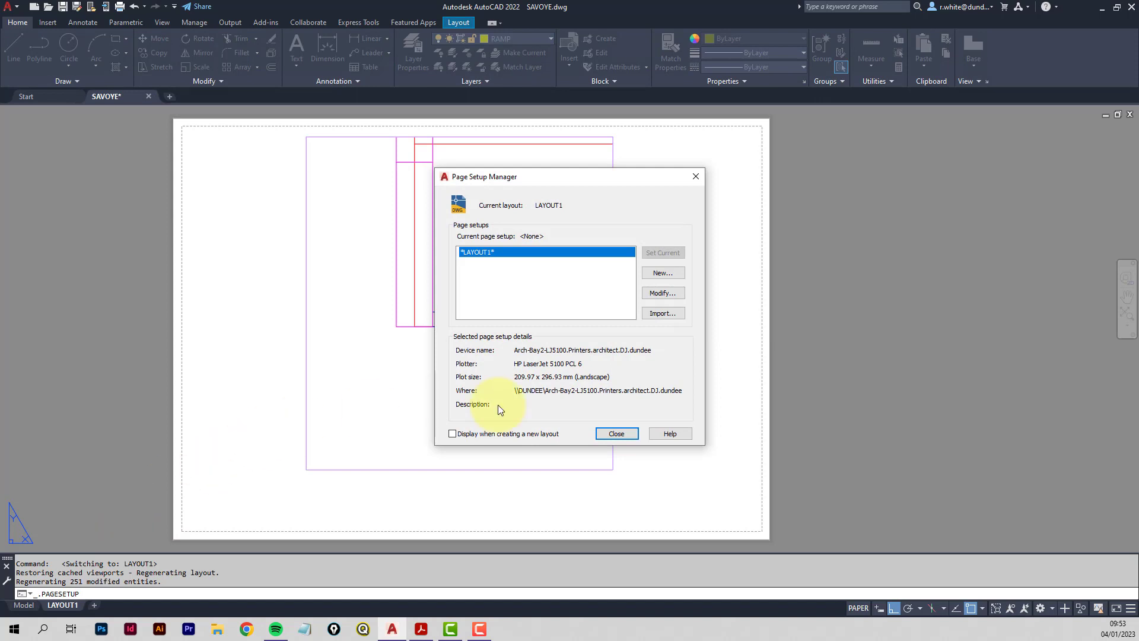
pyautogui.click(672, 293)
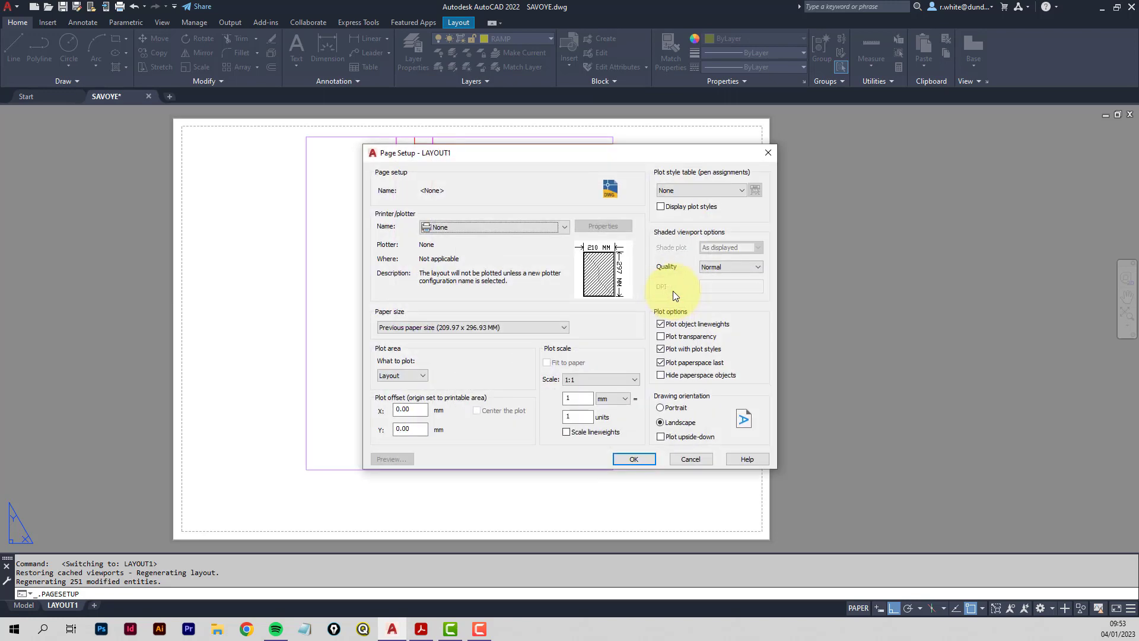
pyautogui.click(564, 227)
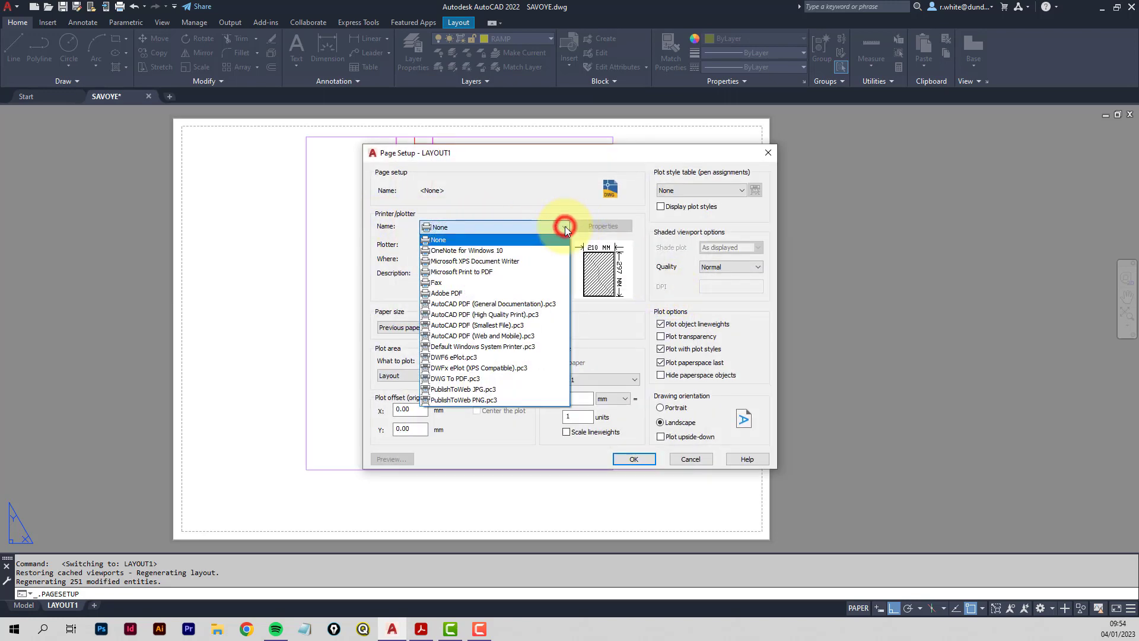
pyautogui.click(457, 379)
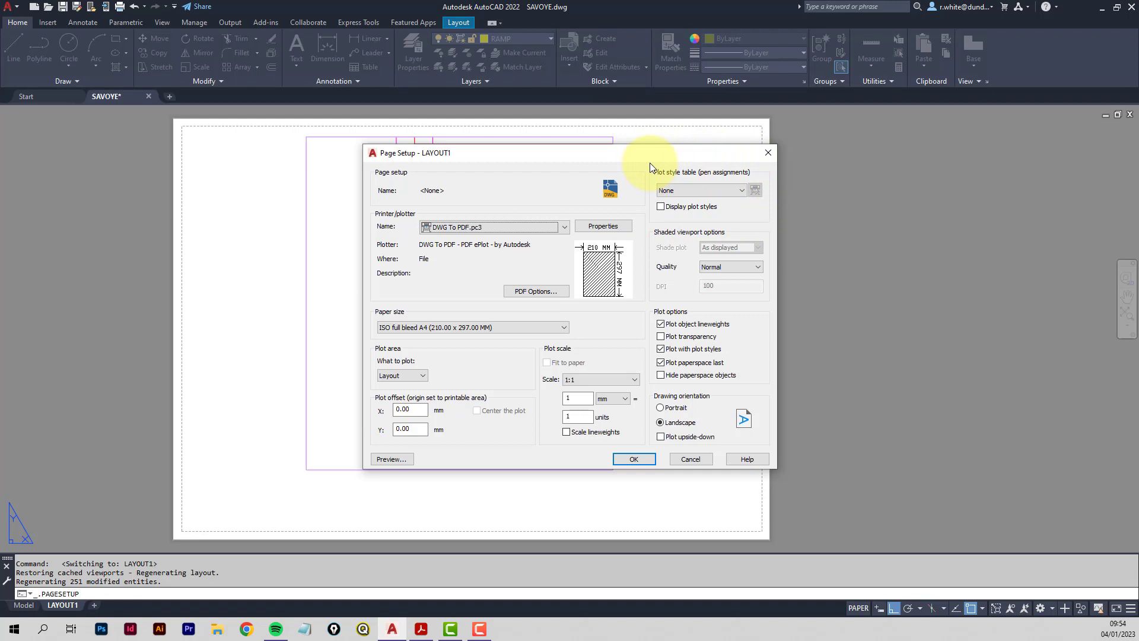
# Assign the black-and-colour.ctb plot style table to LAYOUT1's page setup and close Page Setup Manager.
pyautogui.click(742, 192)
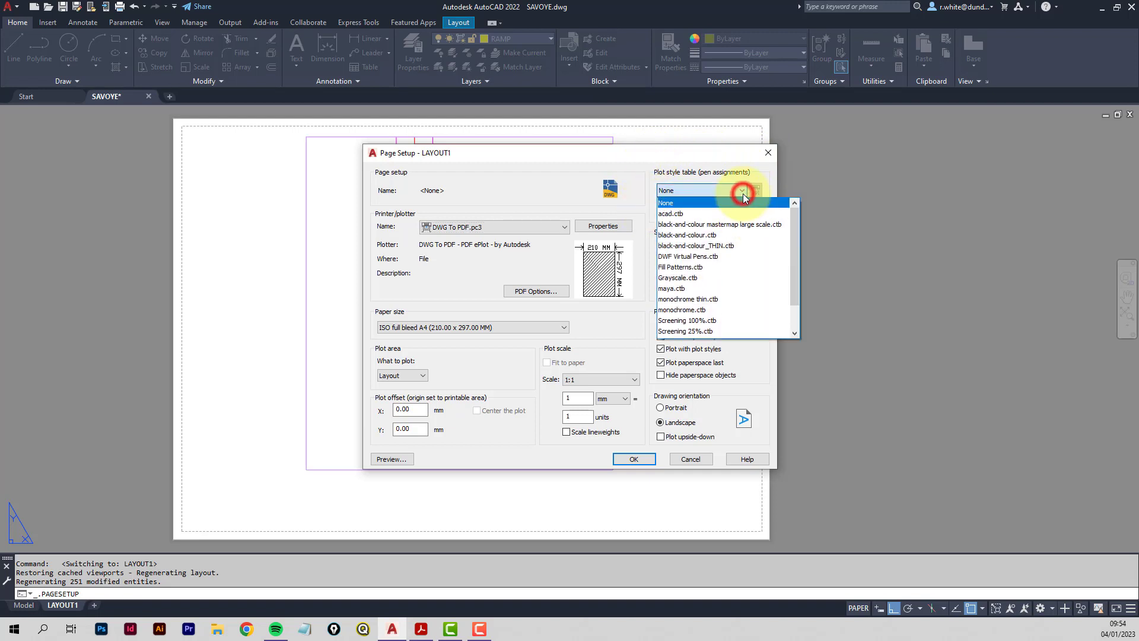
pyautogui.click(704, 236)
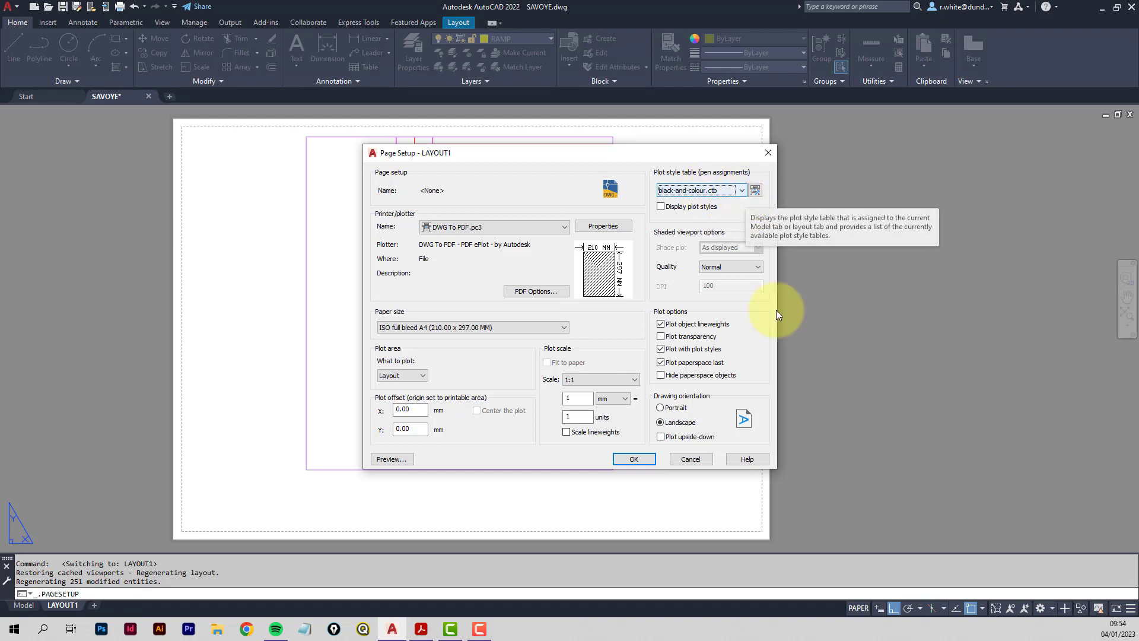
pyautogui.click(639, 458)
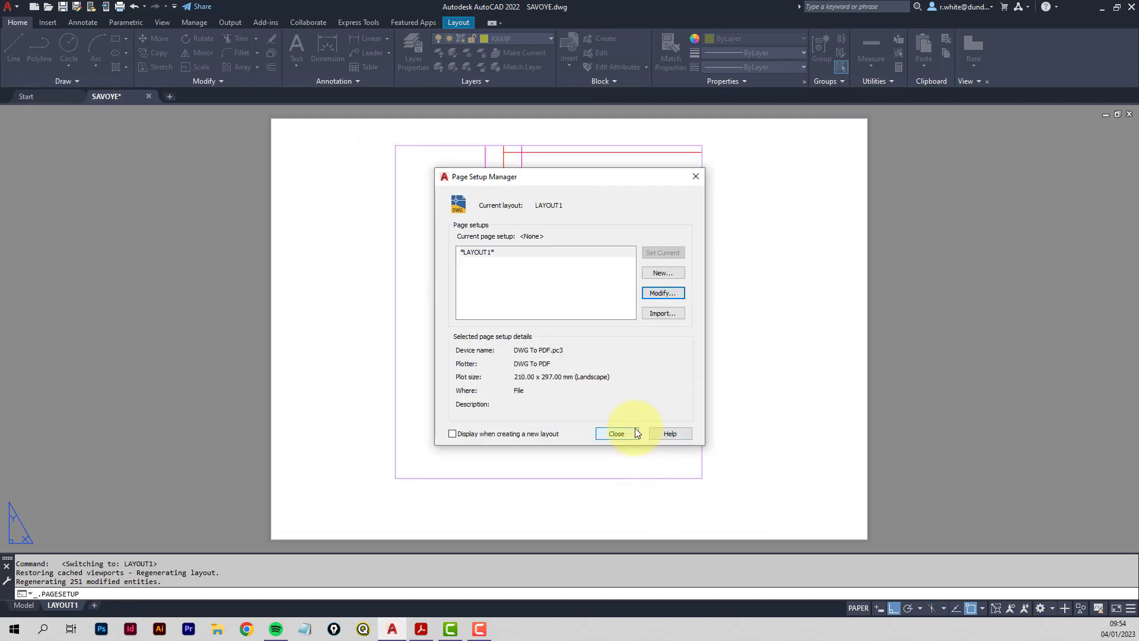
pyautogui.click(616, 433)
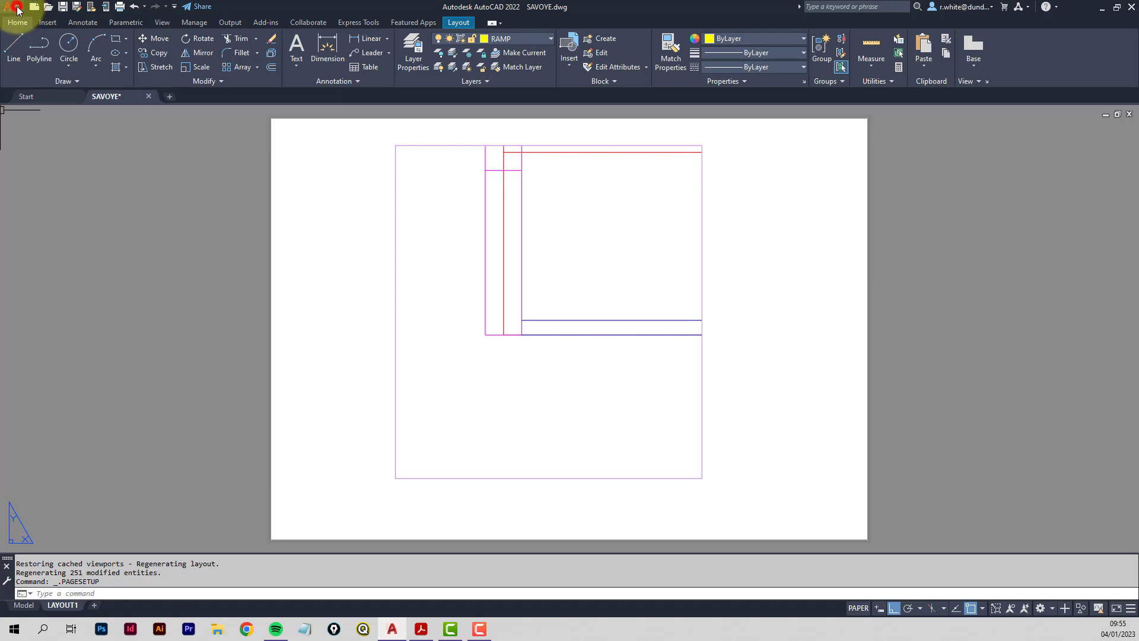
# In Options > Files, add a new Plot Style Table Search Path entry and browse for its folder.
pyautogui.click(17, 8)
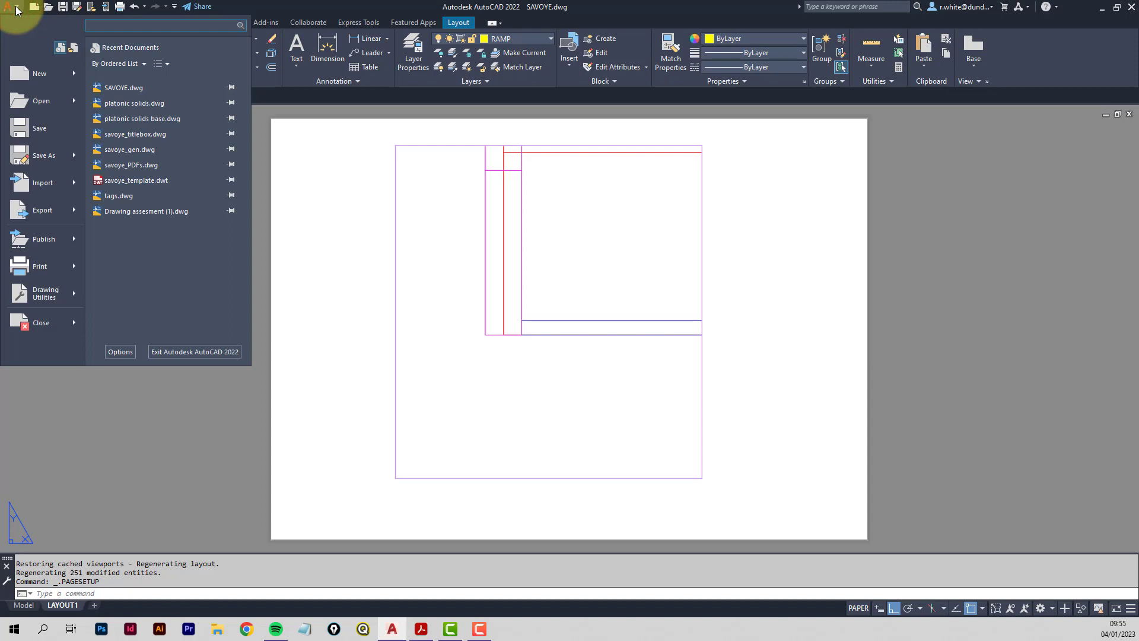
pyautogui.click(121, 351)
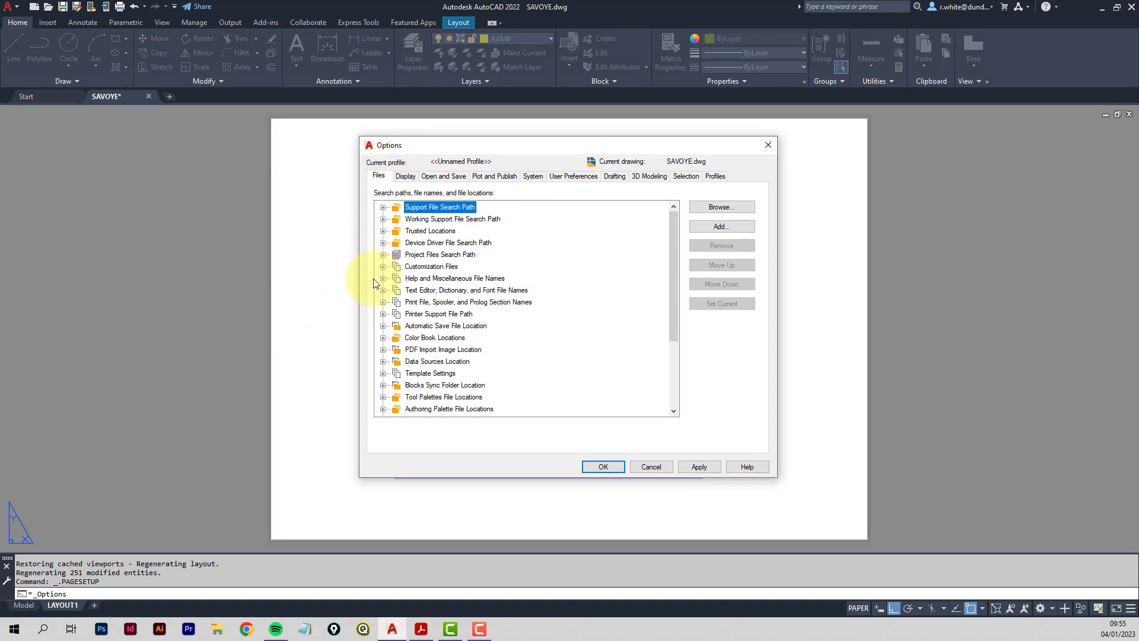
pyautogui.click(382, 313)
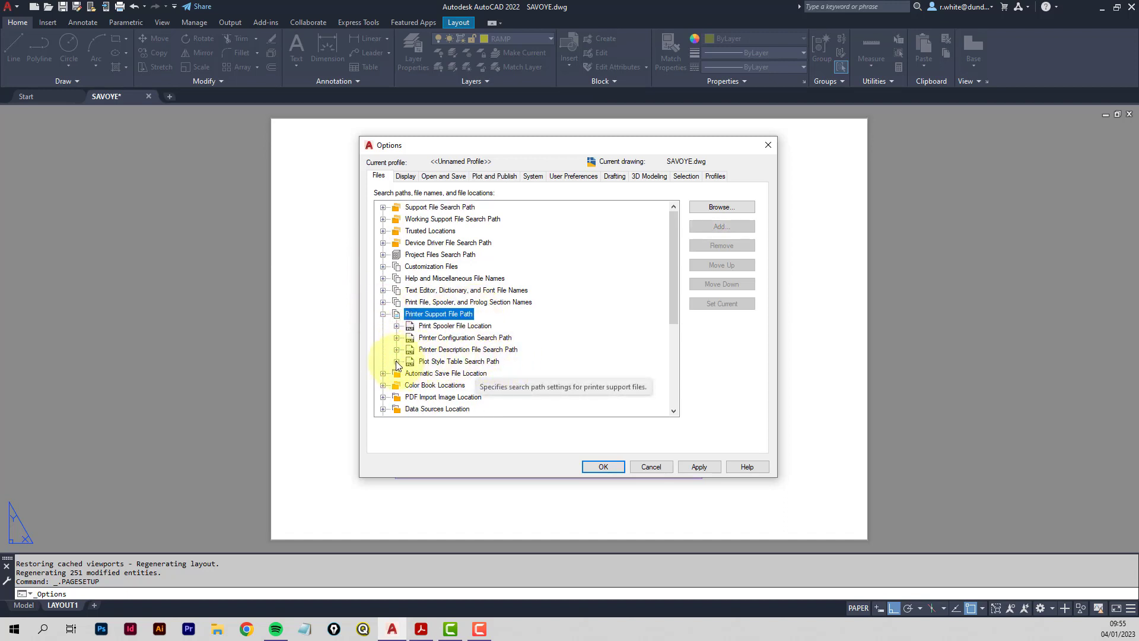
pyautogui.click(396, 361)
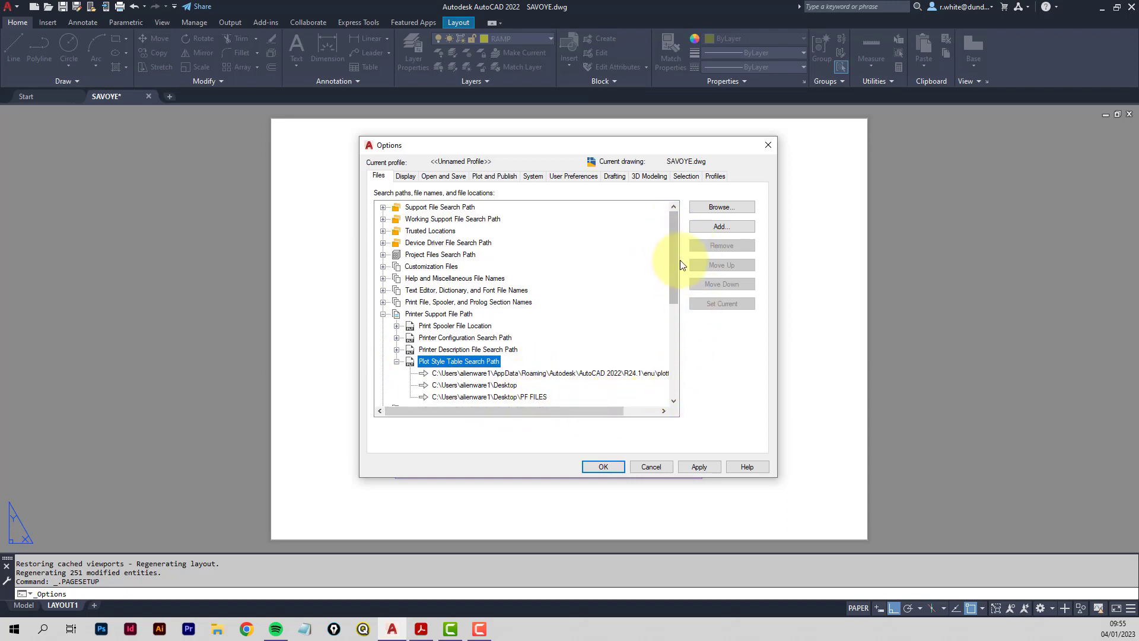
pyautogui.click(724, 227)
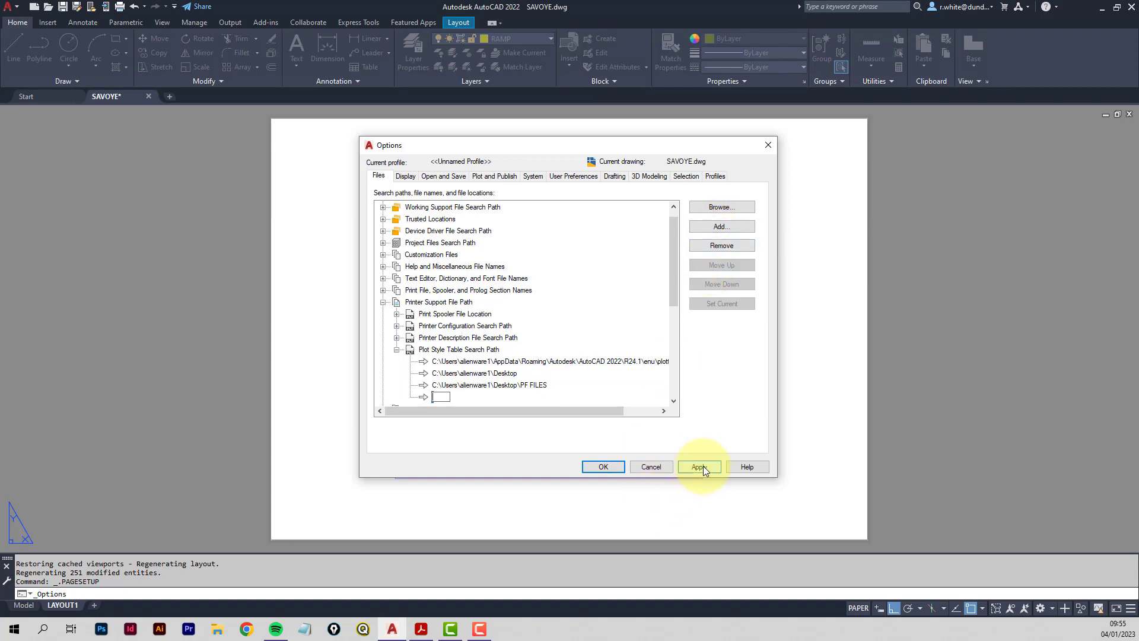
pyautogui.click(724, 205)
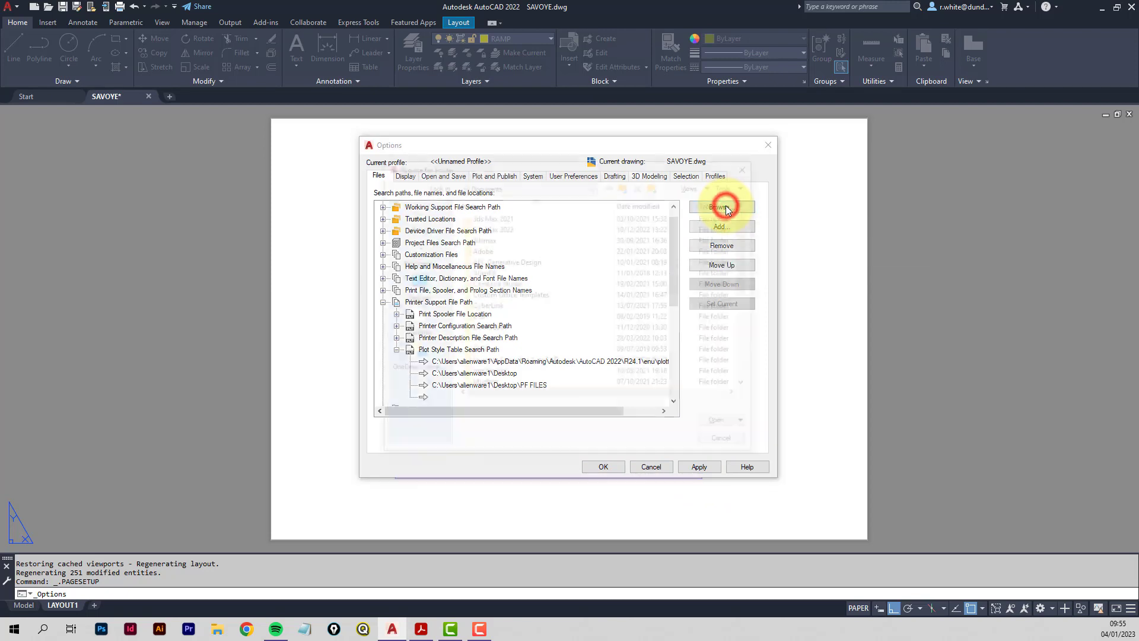
# Add Desktop\TEACHING 2022-23\AR12009\savoye_resources as a plot style search path and apply the Options.
pyautogui.click(414, 287)
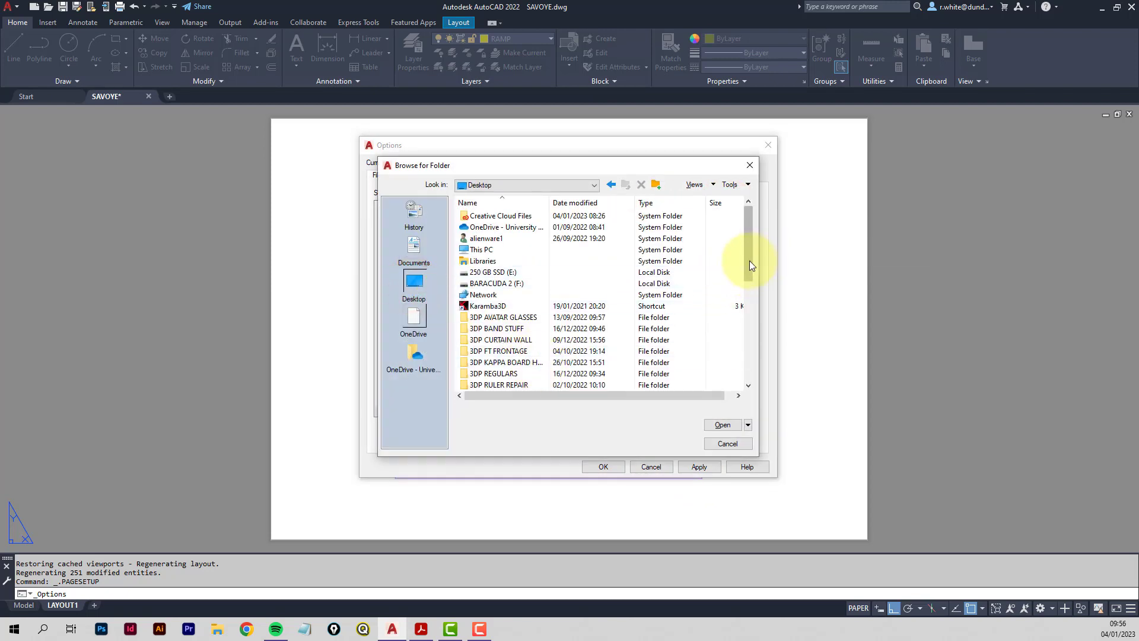
pyautogui.moveTo(746, 261); pyautogui.dragTo(749, 358)
pyautogui.doubleClick(473, 305)
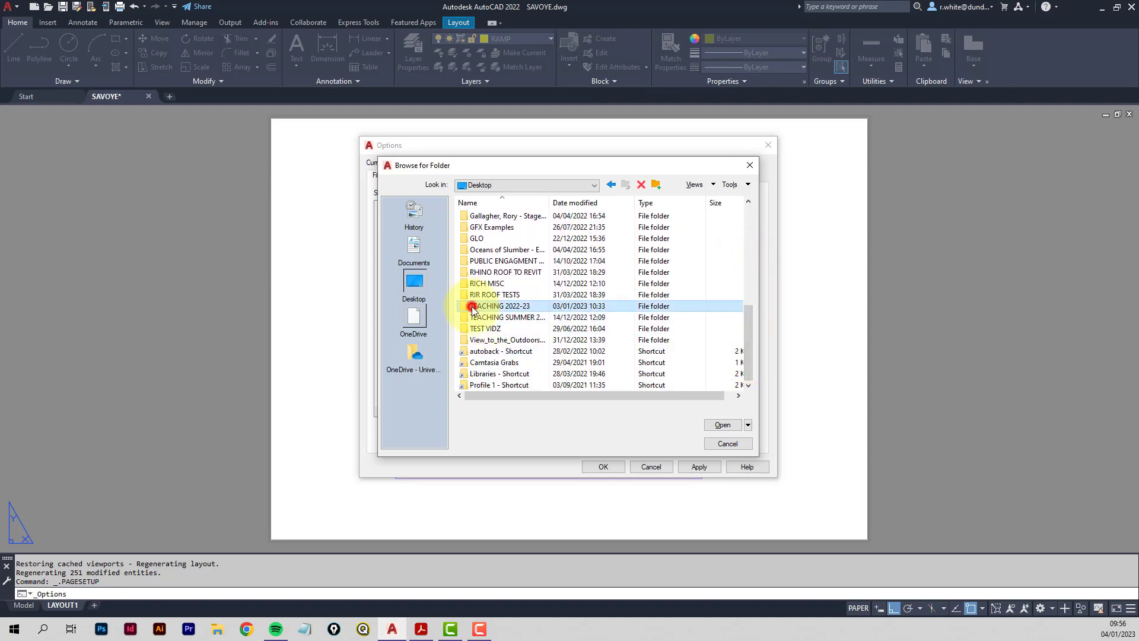
pyautogui.doubleClick(478, 226)
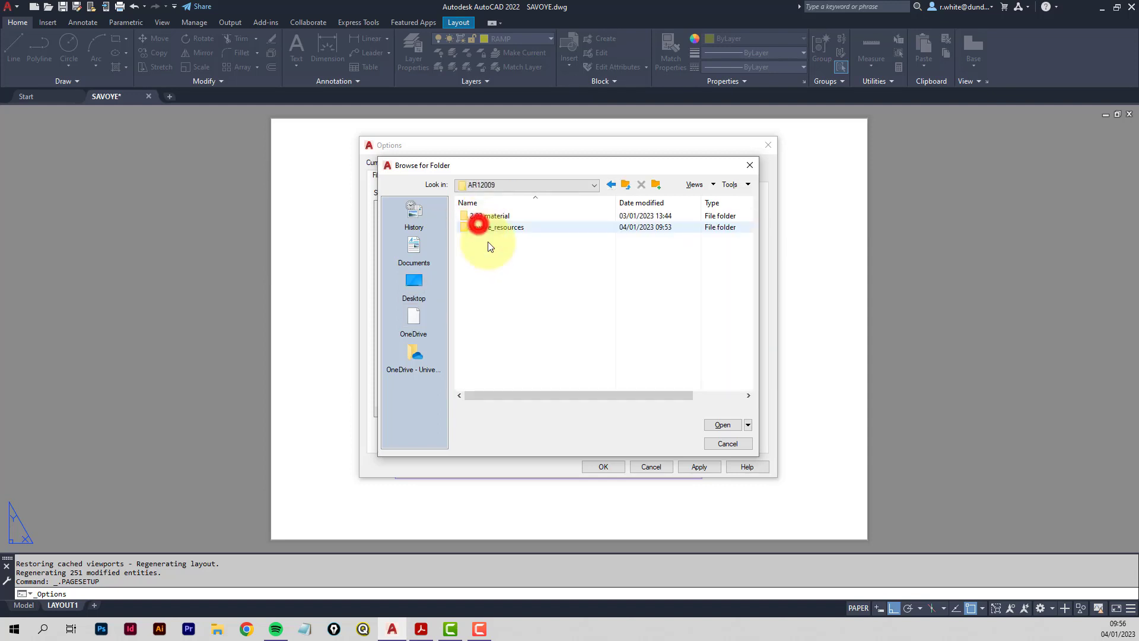
pyautogui.click(497, 227)
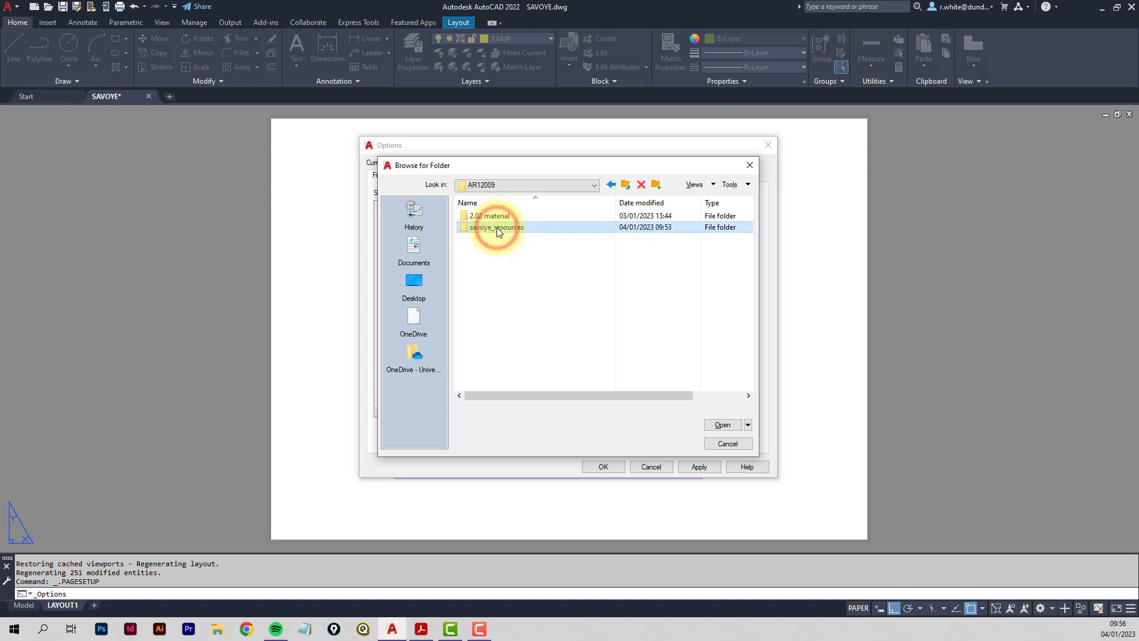
pyautogui.doubleClick(465, 227)
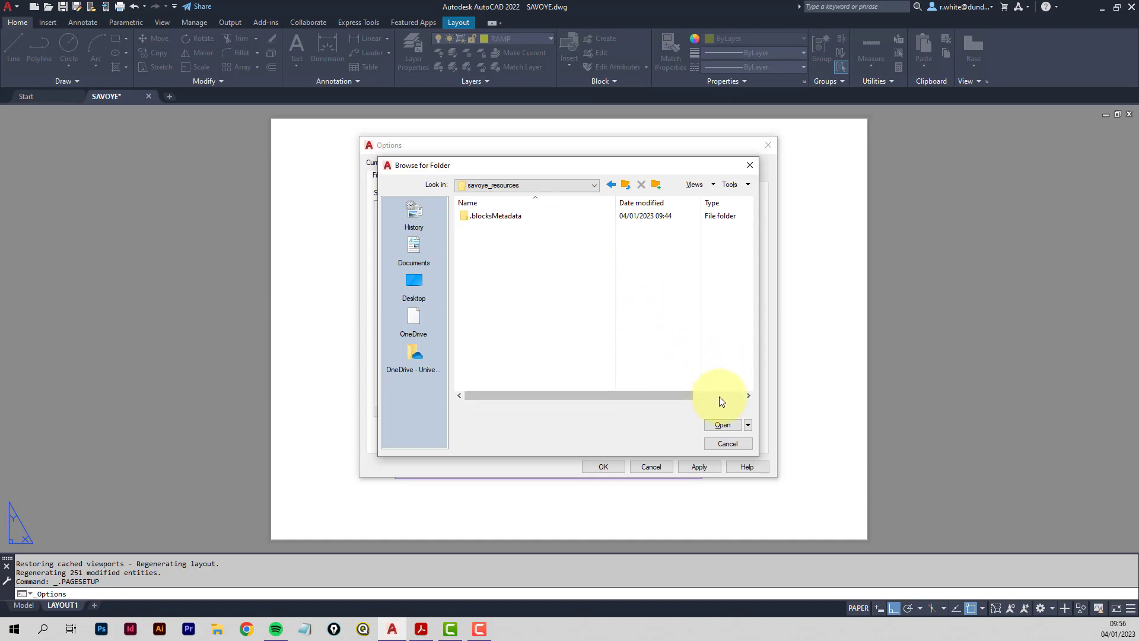
pyautogui.click(723, 425)
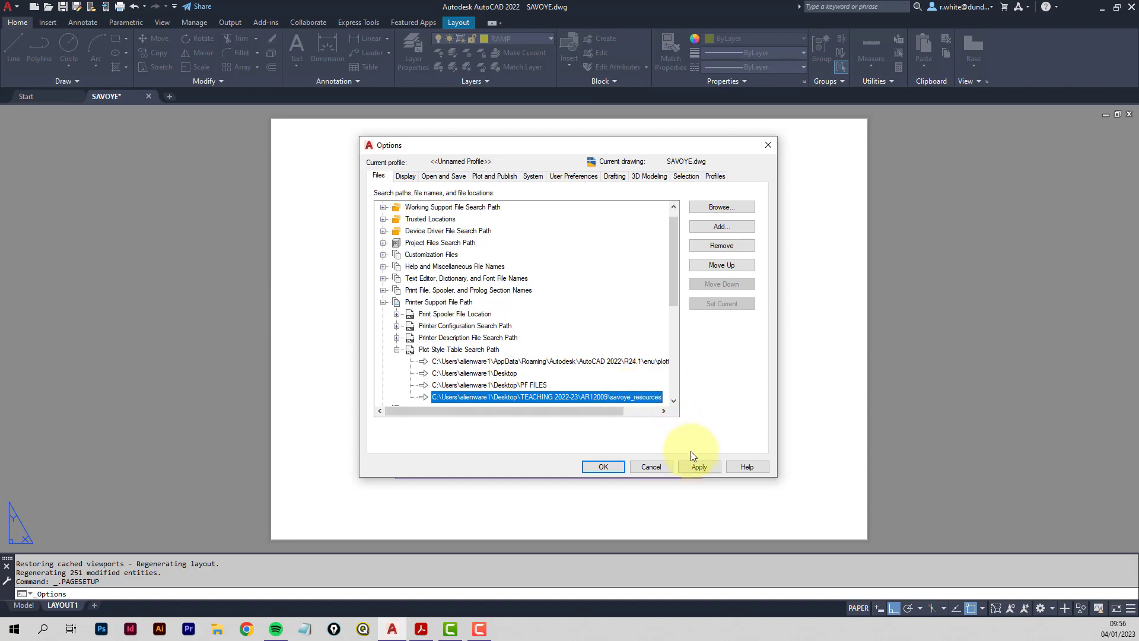
pyautogui.click(705, 466)
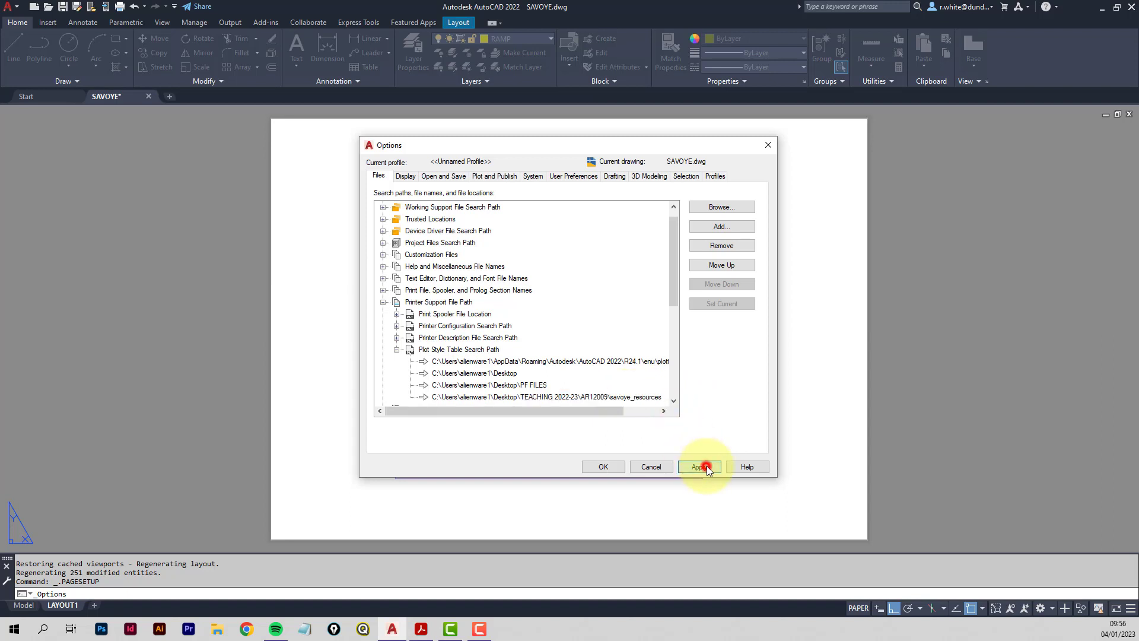
pyautogui.click(612, 467)
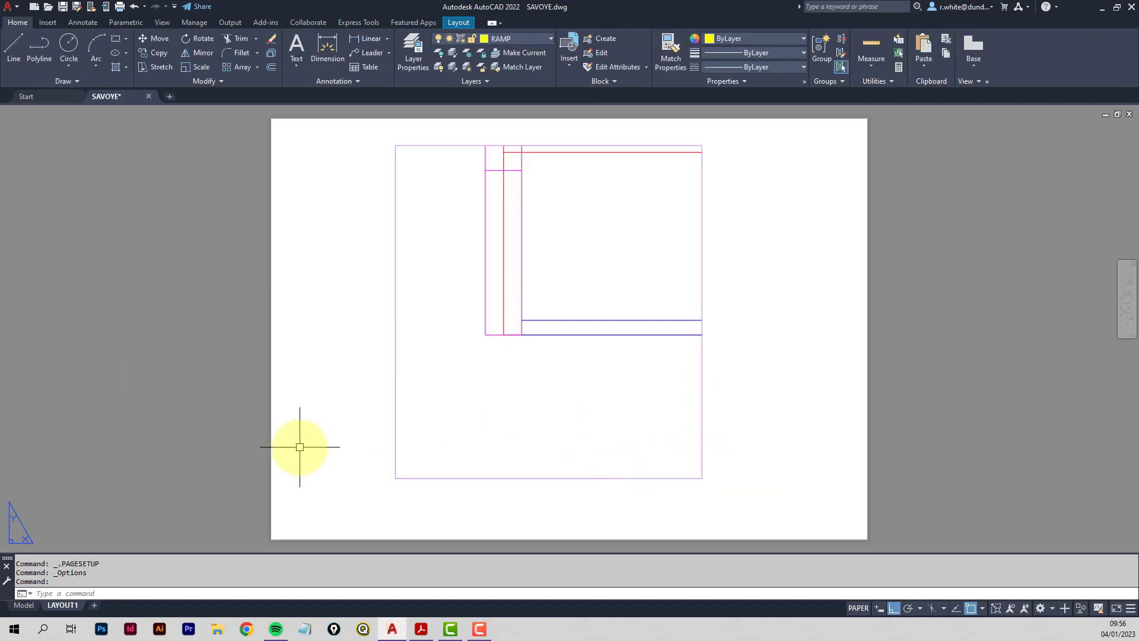
pyautogui.rightClick(65, 604)
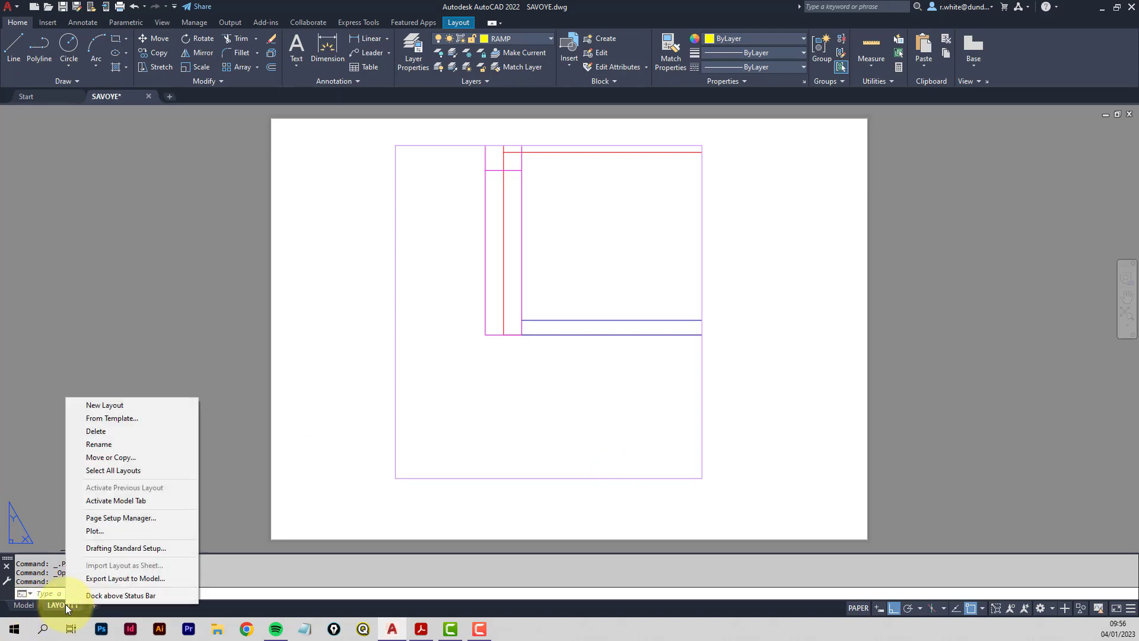
pyautogui.click(133, 519)
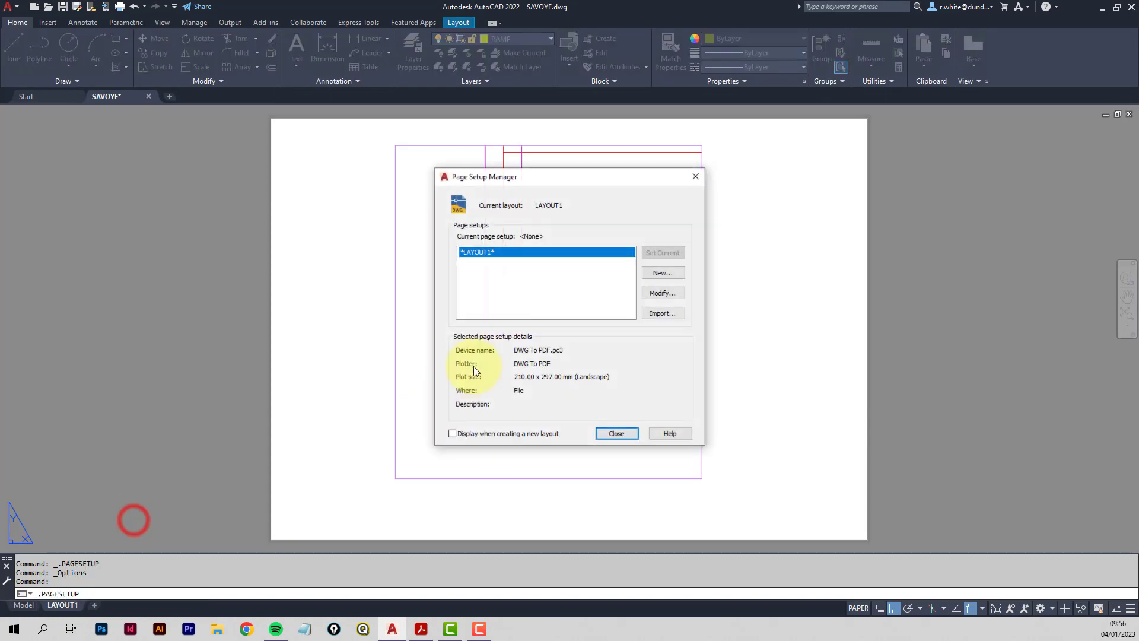
pyautogui.click(670, 293)
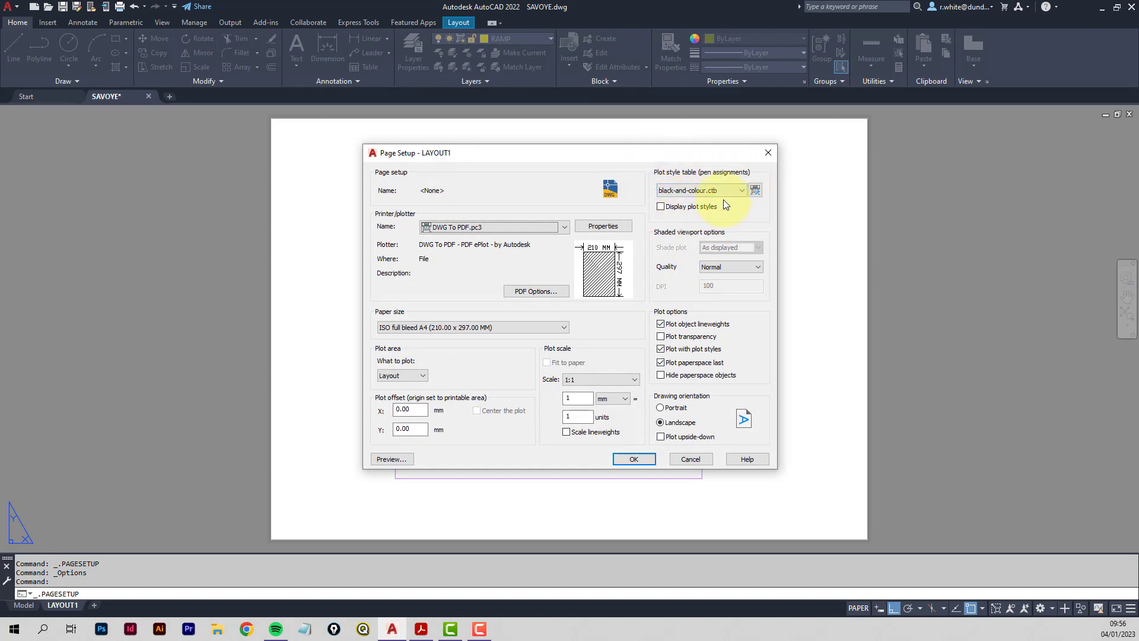
pyautogui.click(741, 191)
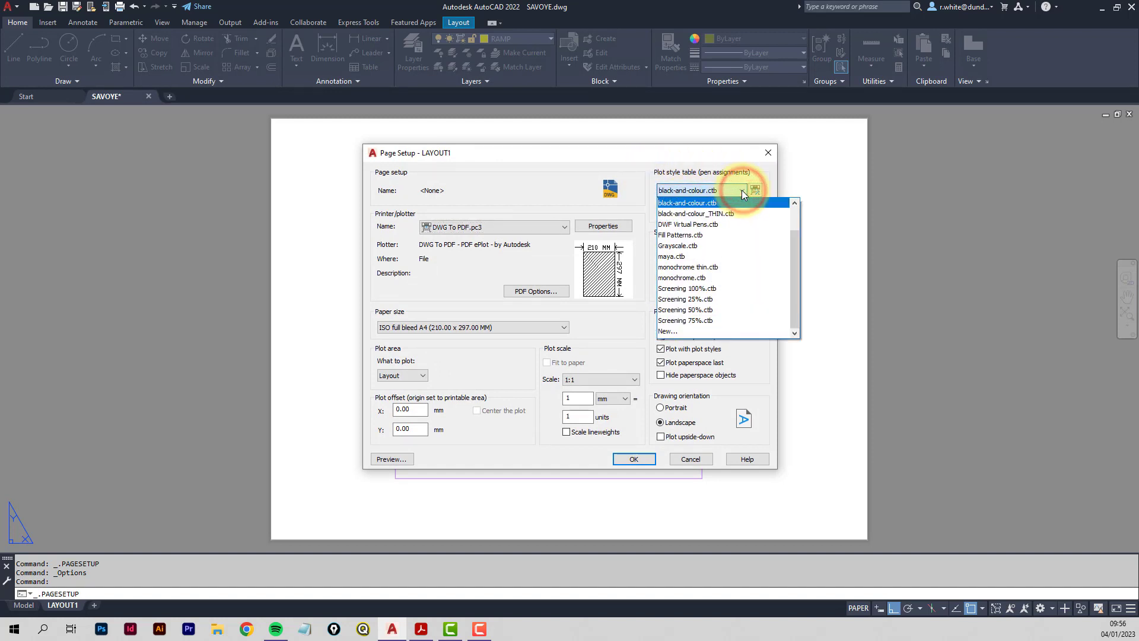
pyautogui.moveTo(794, 265); pyautogui.dragTo(795, 222)
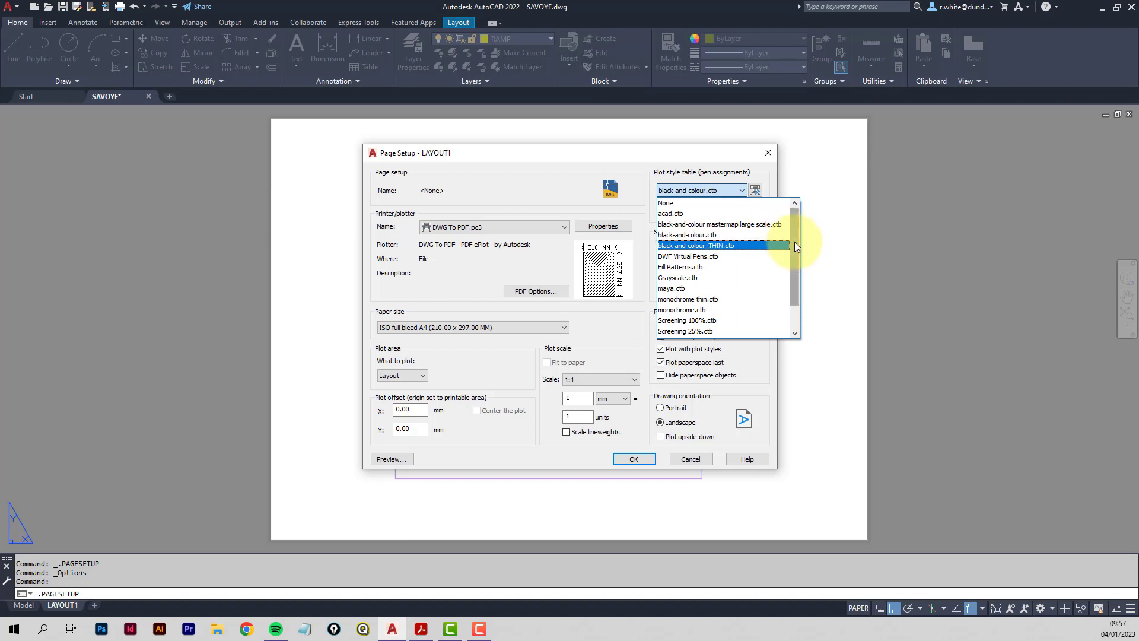
pyautogui.click(686, 158)
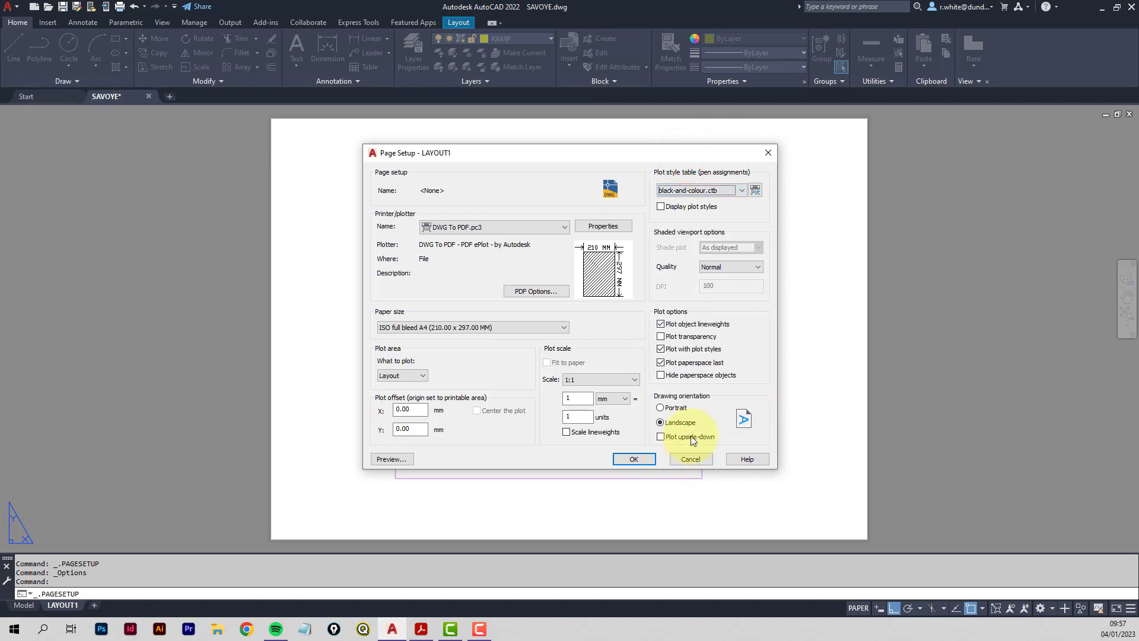
pyautogui.click(634, 459)
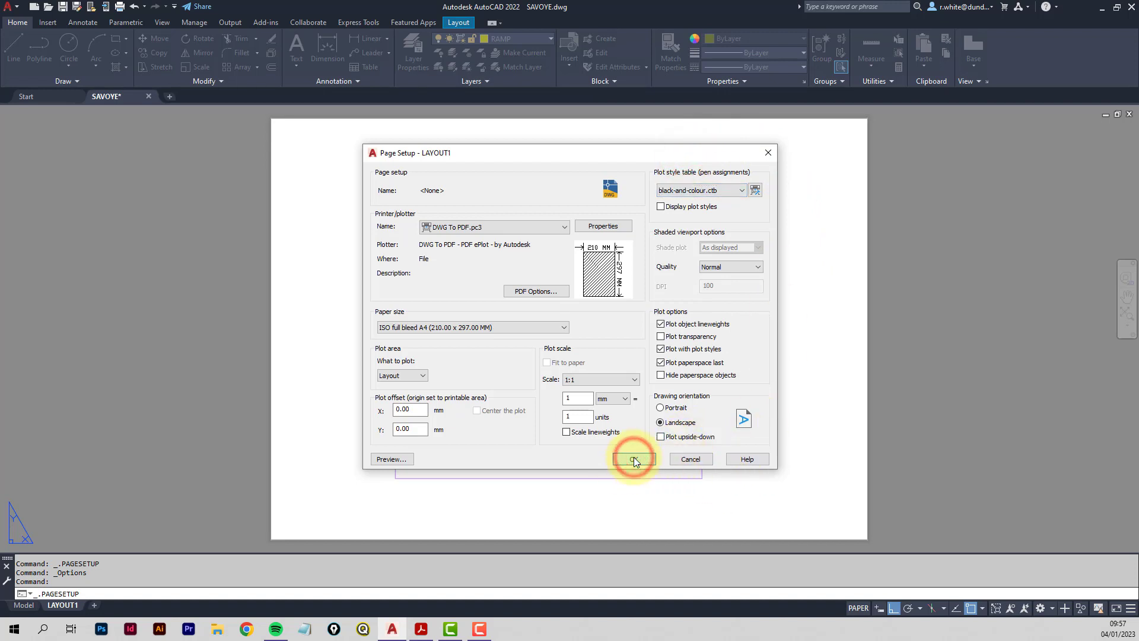
pyautogui.click(614, 432)
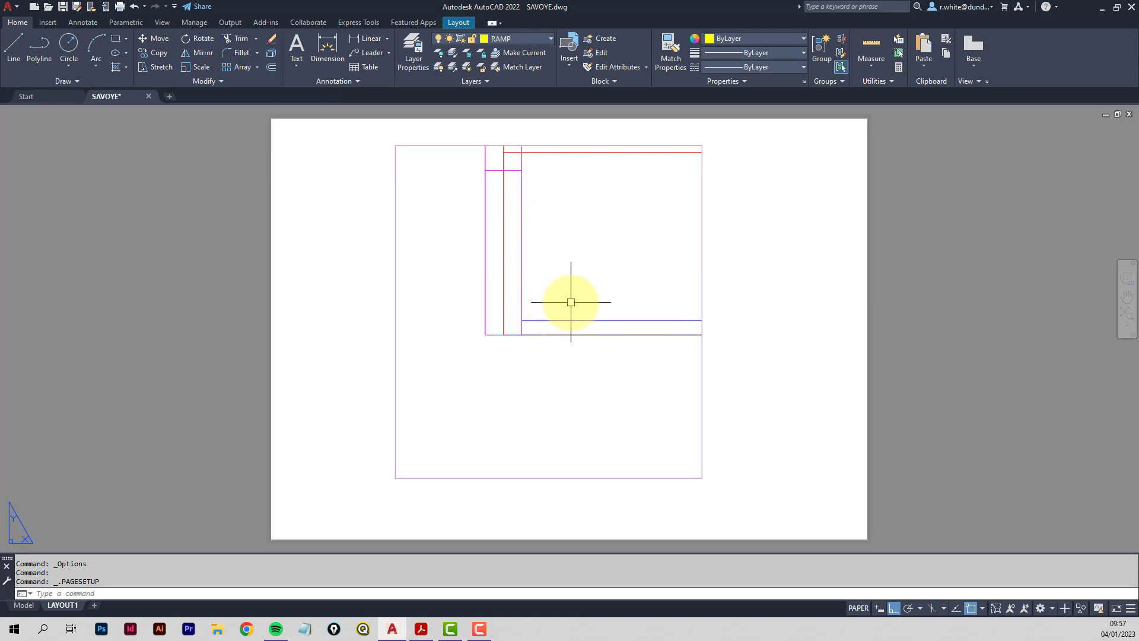
# Activate the LAYOUT1 viewport and zoom extents so the whole SAVOYE plan fits inside.
pyautogui.doubleClick(556, 303)
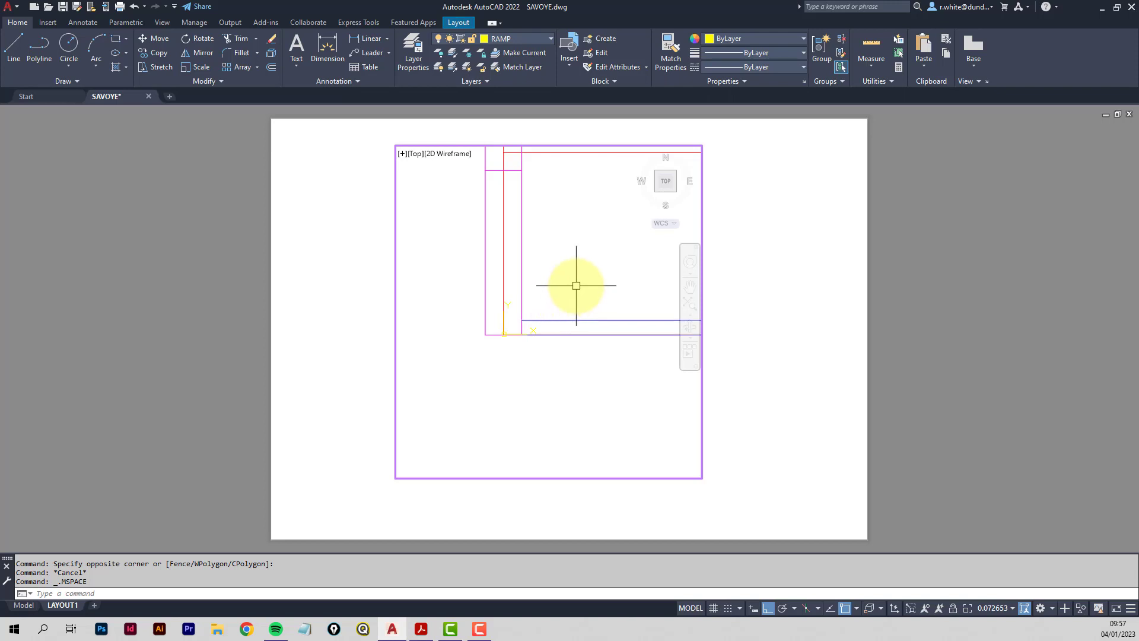
pyautogui.middleClick(576, 286)
pyautogui.middleClick(576, 285)
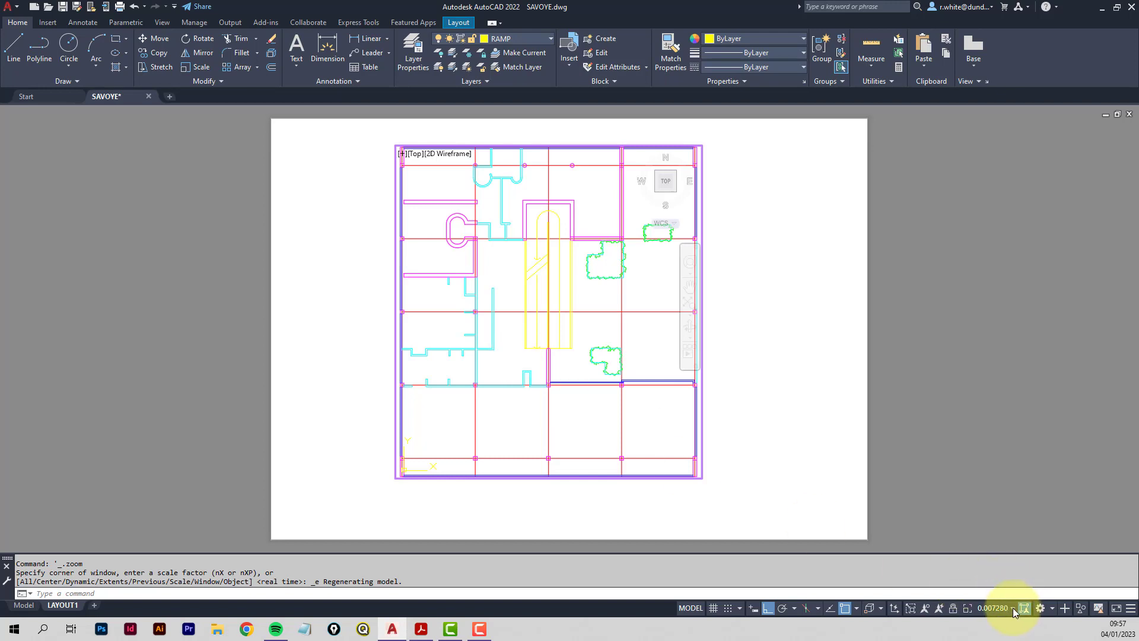
# Zoom the viewport plan to a 1/150XP scale.
pyautogui.click(1013, 608)
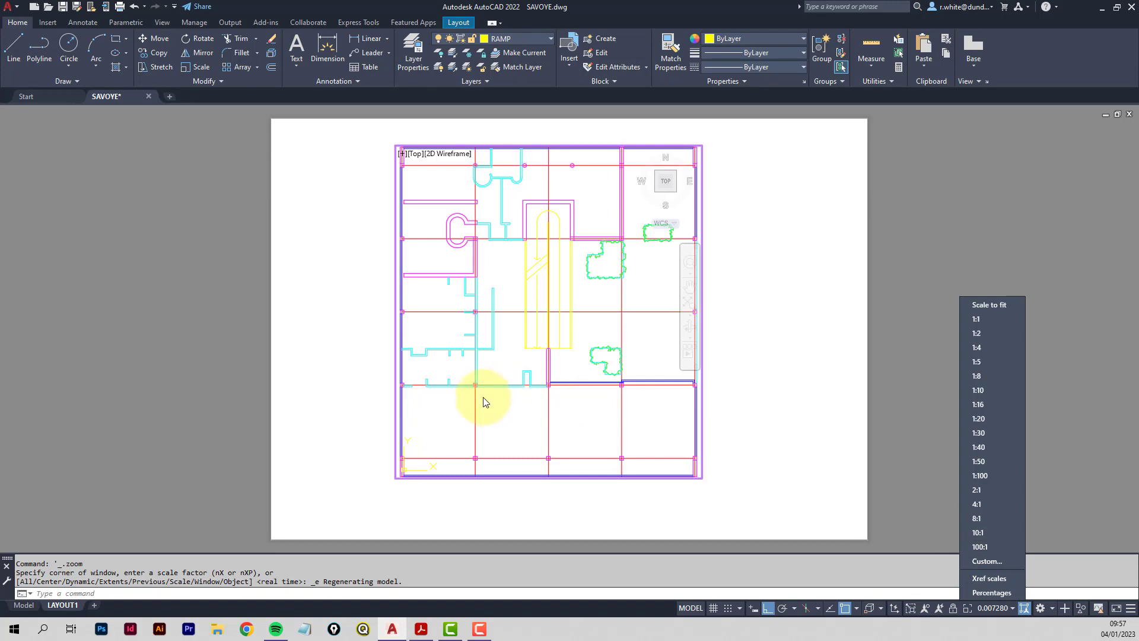
pyautogui.click(504, 415)
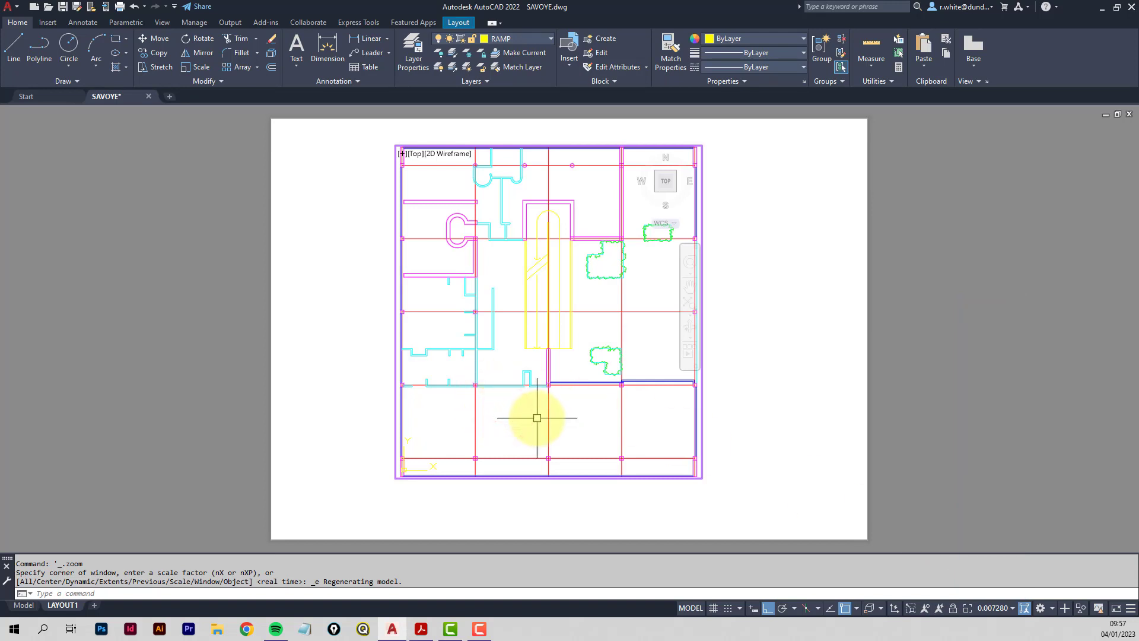
pyautogui.write('z')
pyautogui.press('Return')
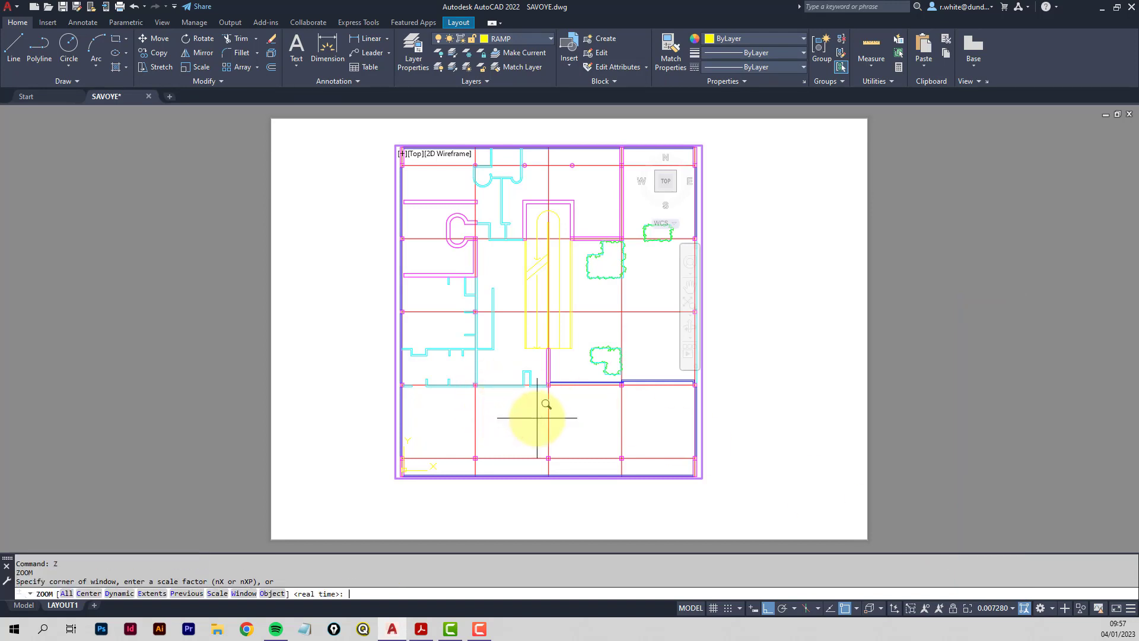
pyautogui.write('1/')
pyautogui.write('XP')
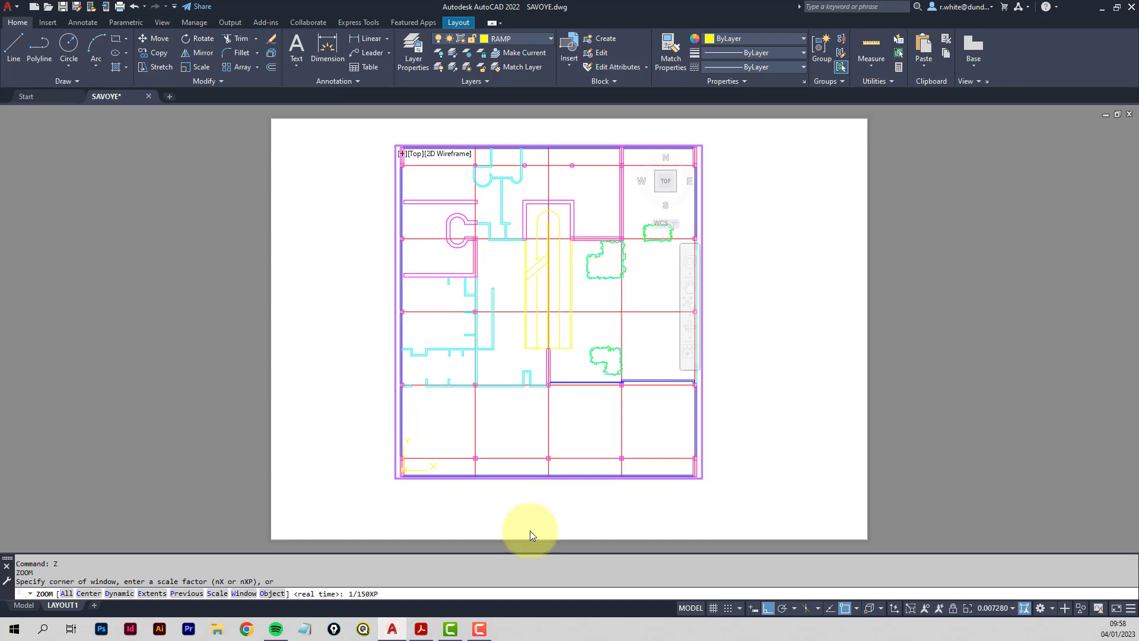
pyautogui.doubleClick(350, 593)
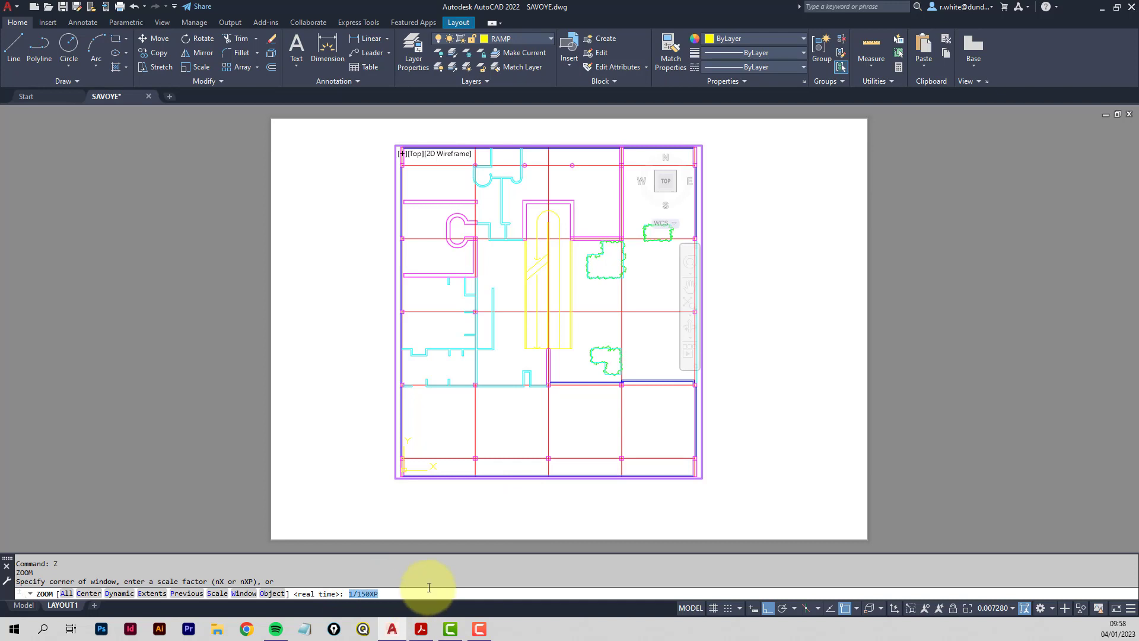
pyautogui.press('Return')
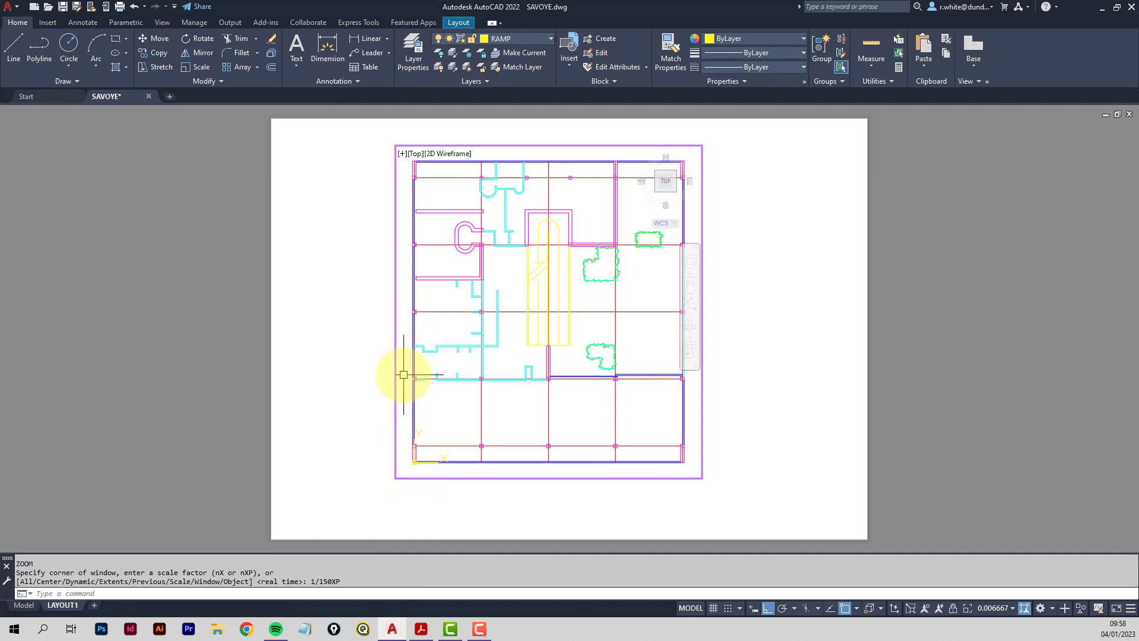
# Try a 1/200XP viewport scale instead.
pyautogui.write('z')
pyautogui.press('Return')
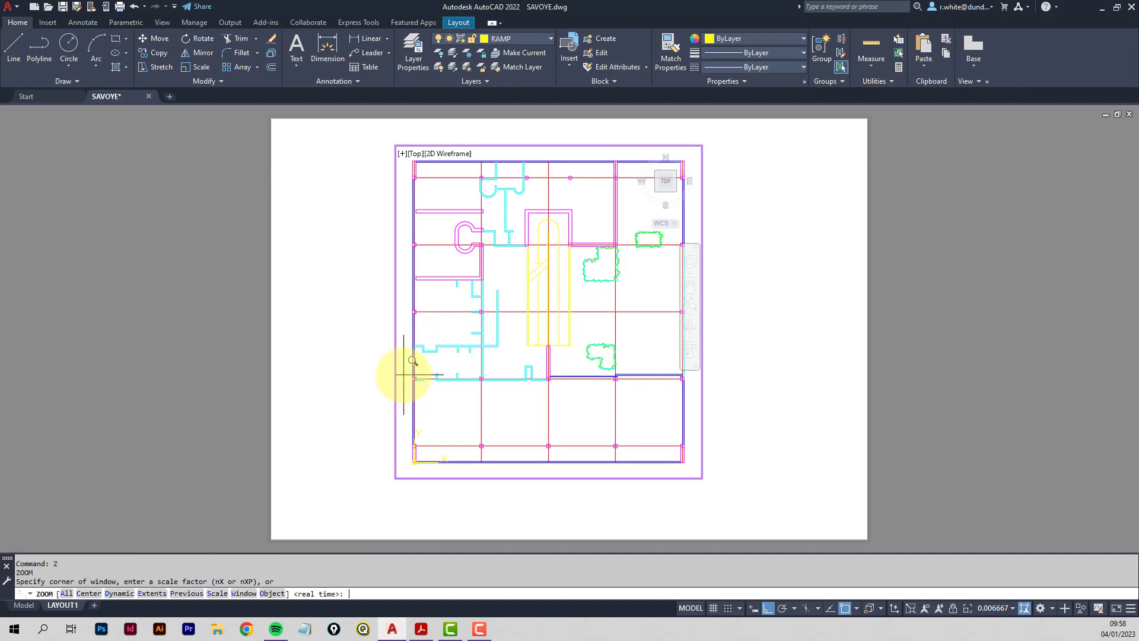
pyautogui.write('1/200XP')
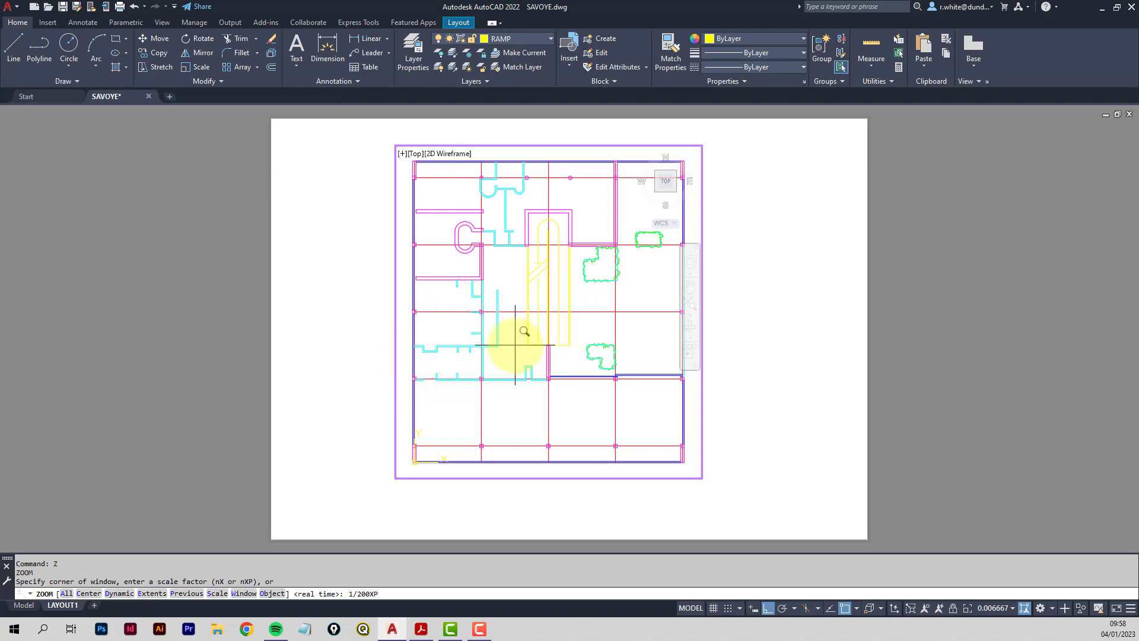
pyautogui.press('Return')
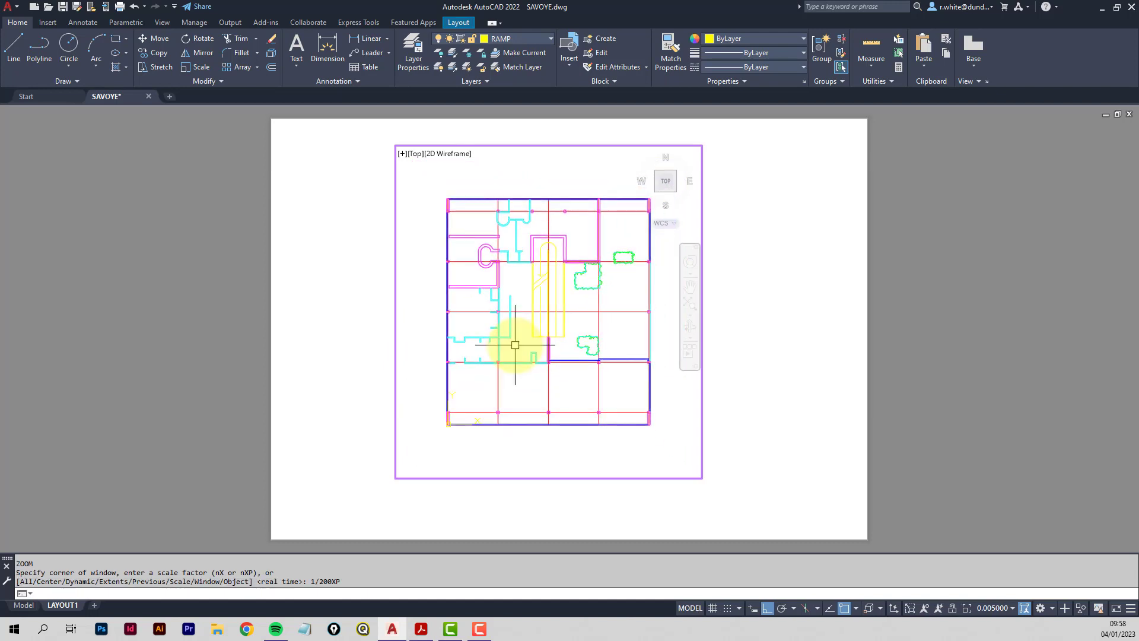
# Restore the 1/150XP scale and return to paper space.
pyautogui.write('z')
pyautogui.press('Return')
pyautogui.write('1')
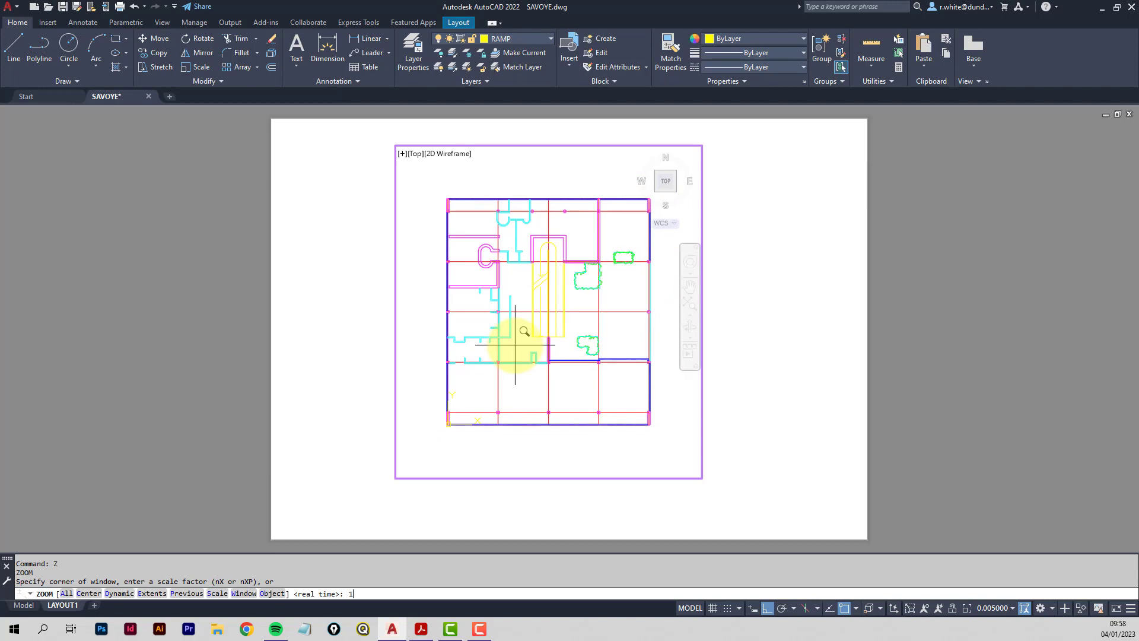
pyautogui.write('/150XP')
pyautogui.press('Return')
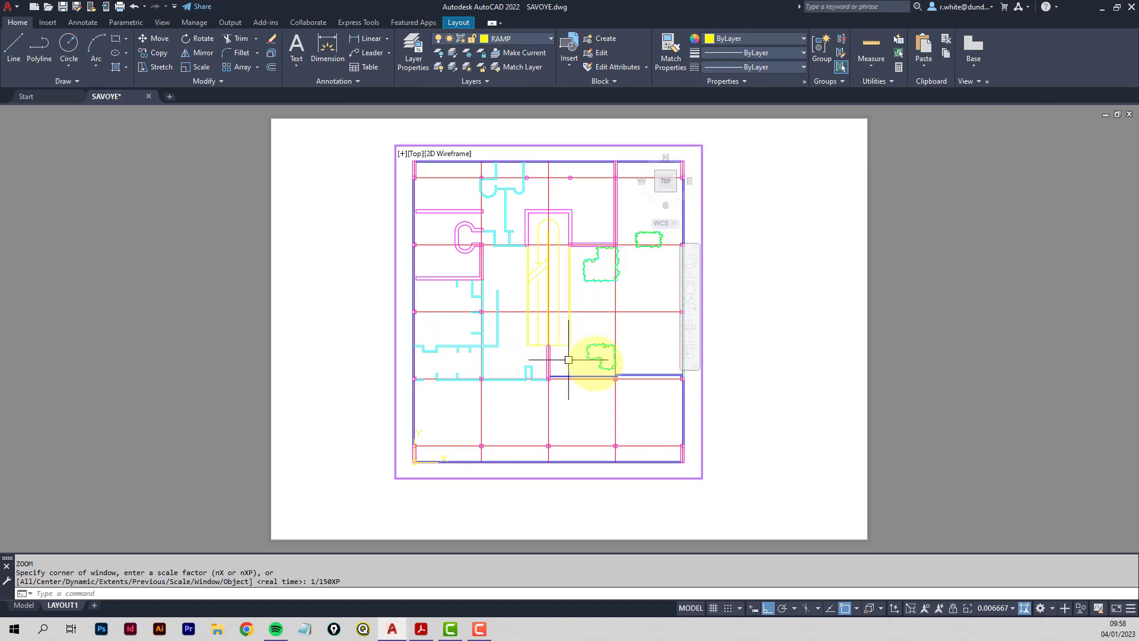
pyautogui.doubleClick(767, 379)
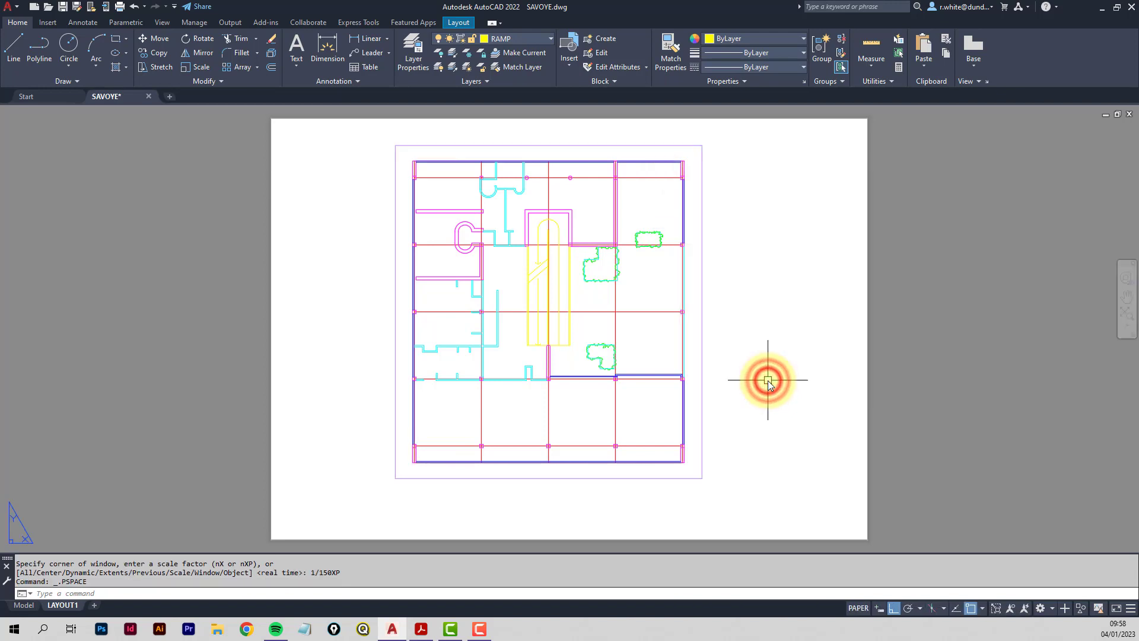
pyautogui.press('Escape')
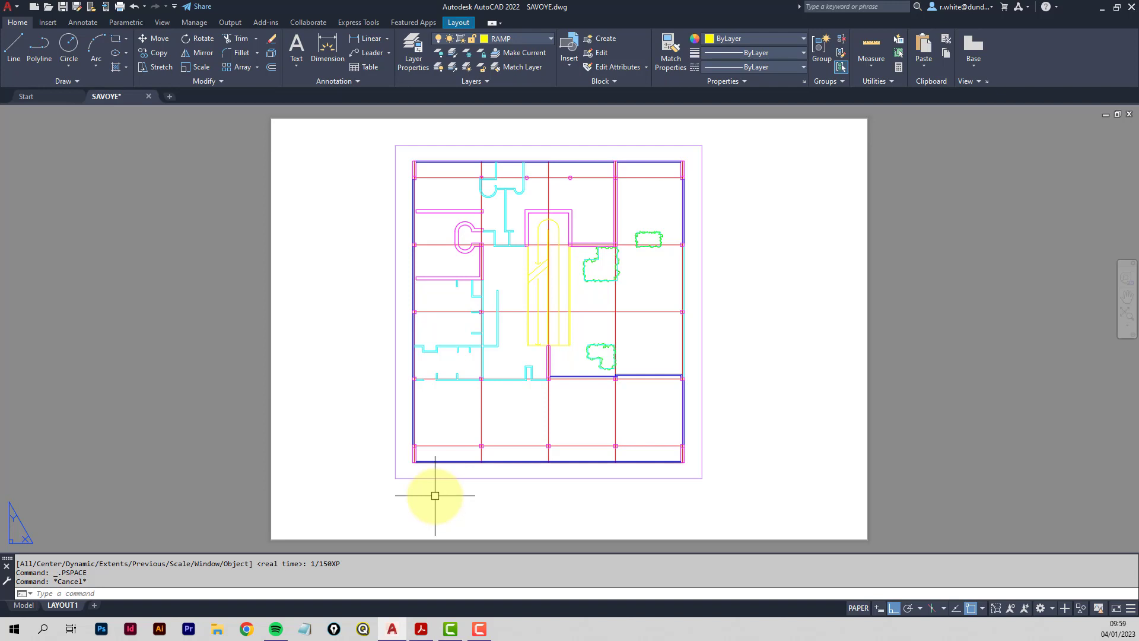
# Set LTSCALE to 1, then to 0.75 so the red grid lines show dashes.
pyautogui.write('LTS')
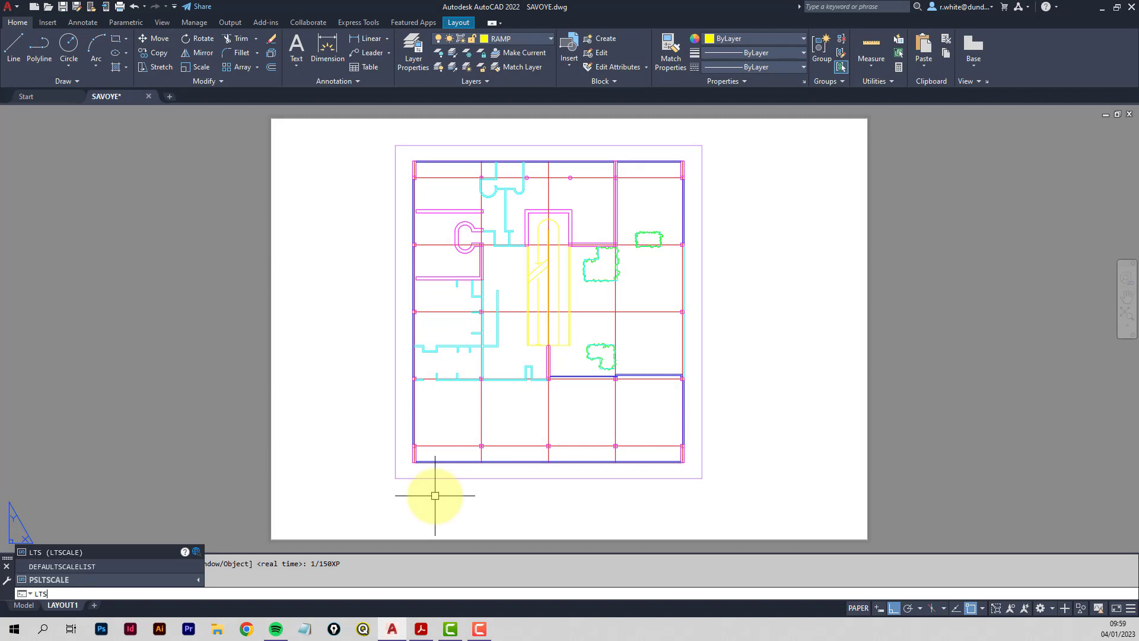
pyautogui.press('Return')
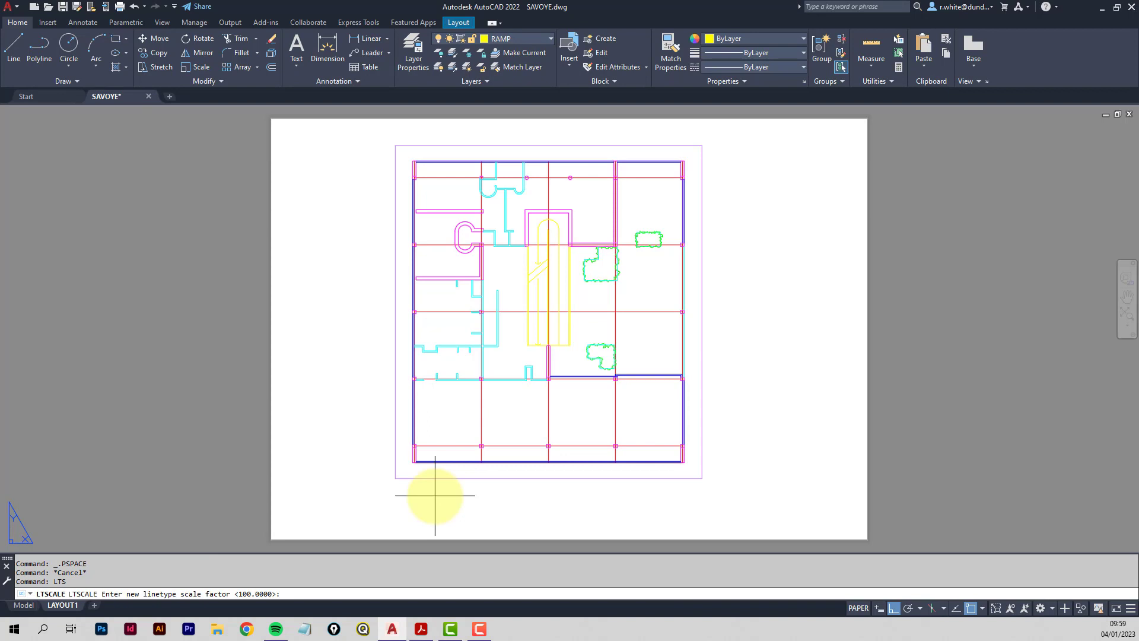
pyautogui.press('Return')
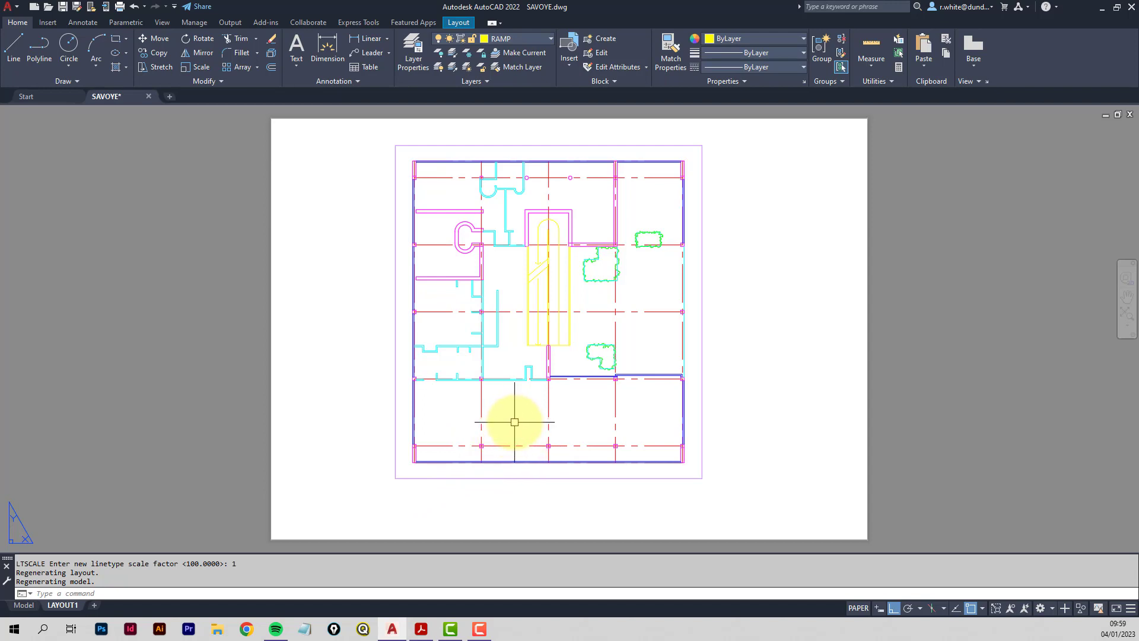
pyautogui.press('Return')
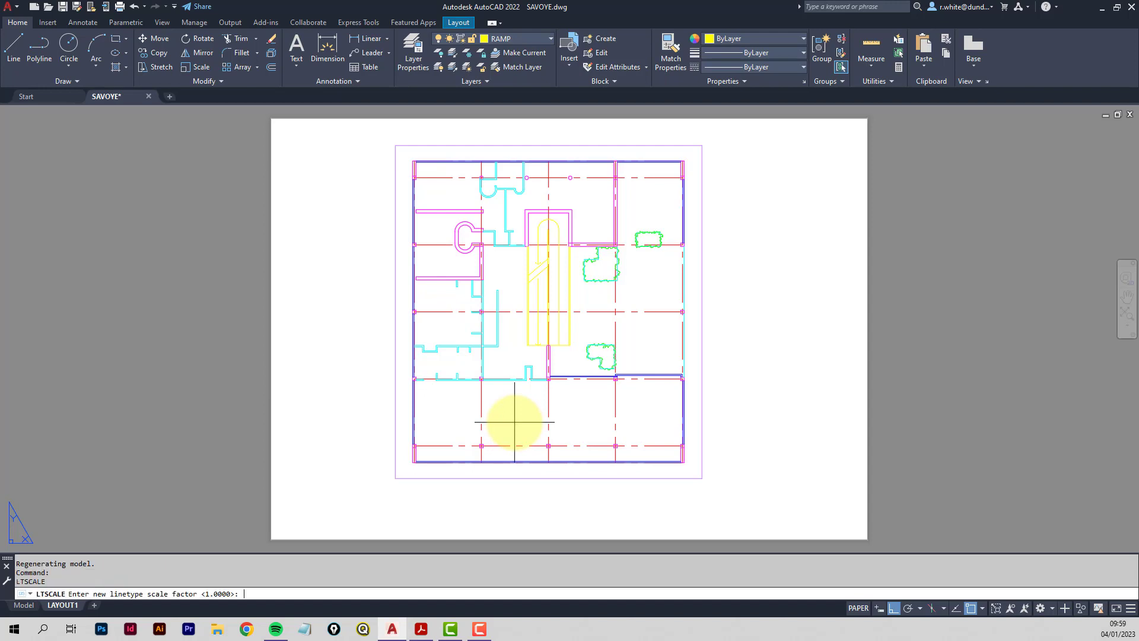
pyautogui.write('0.75')
pyautogui.press('Return')
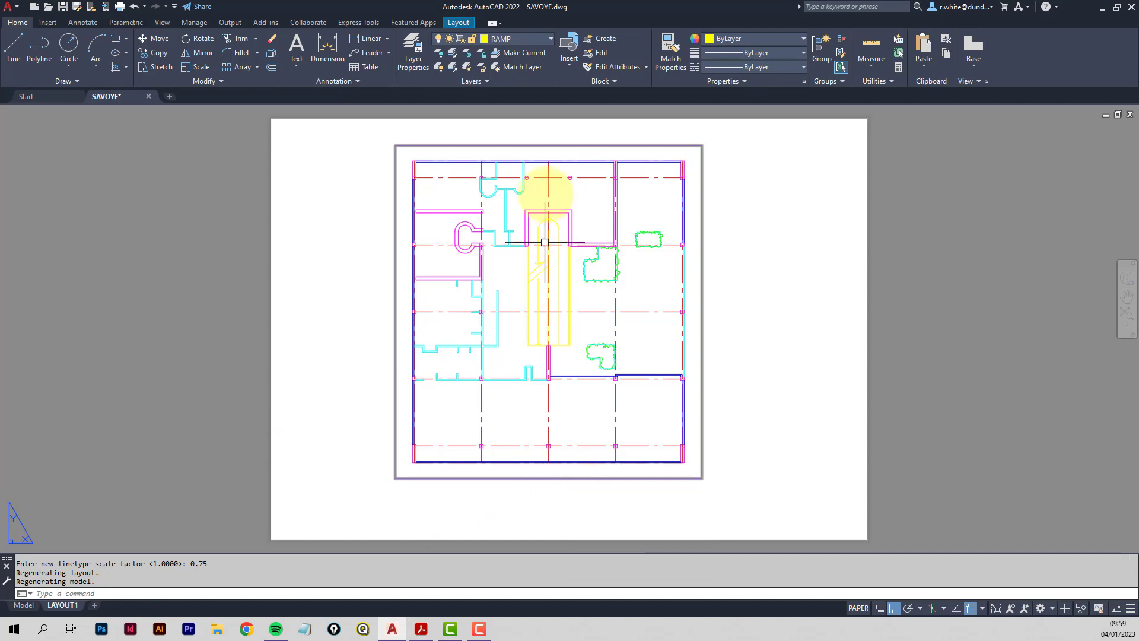
pyautogui.click(414, 53)
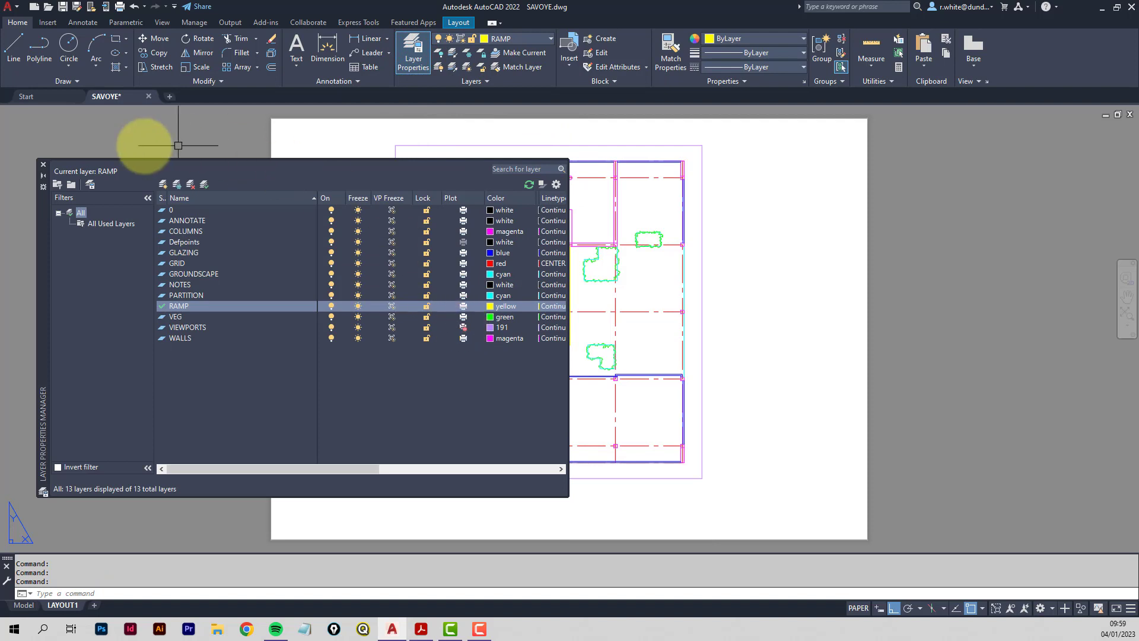
pyautogui.click(43, 165)
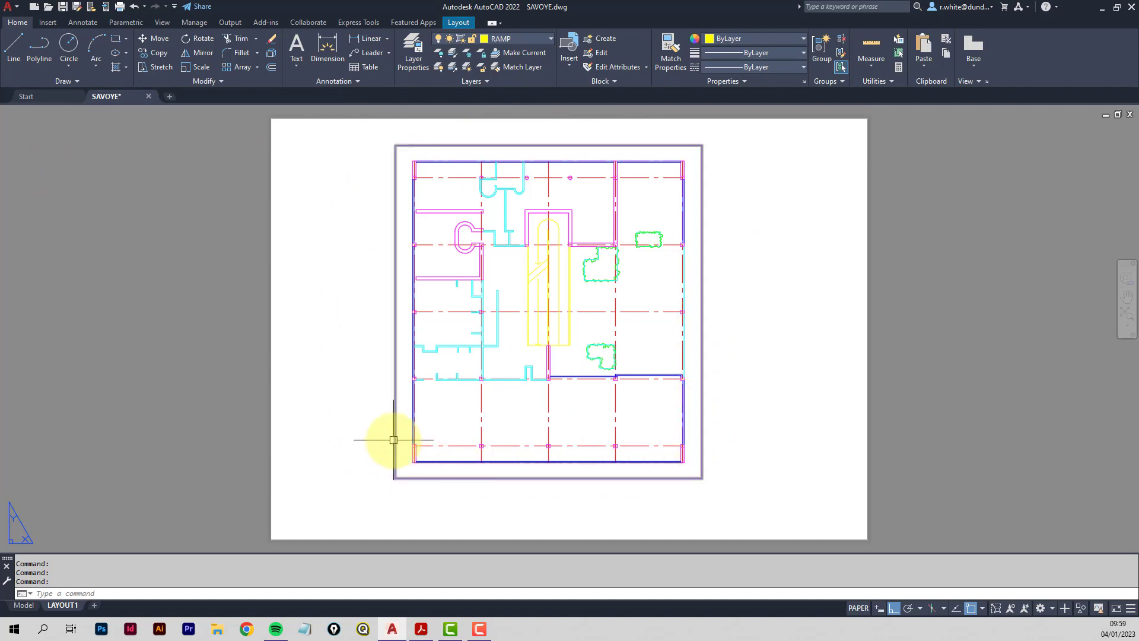
pyautogui.moveTo(394, 440)
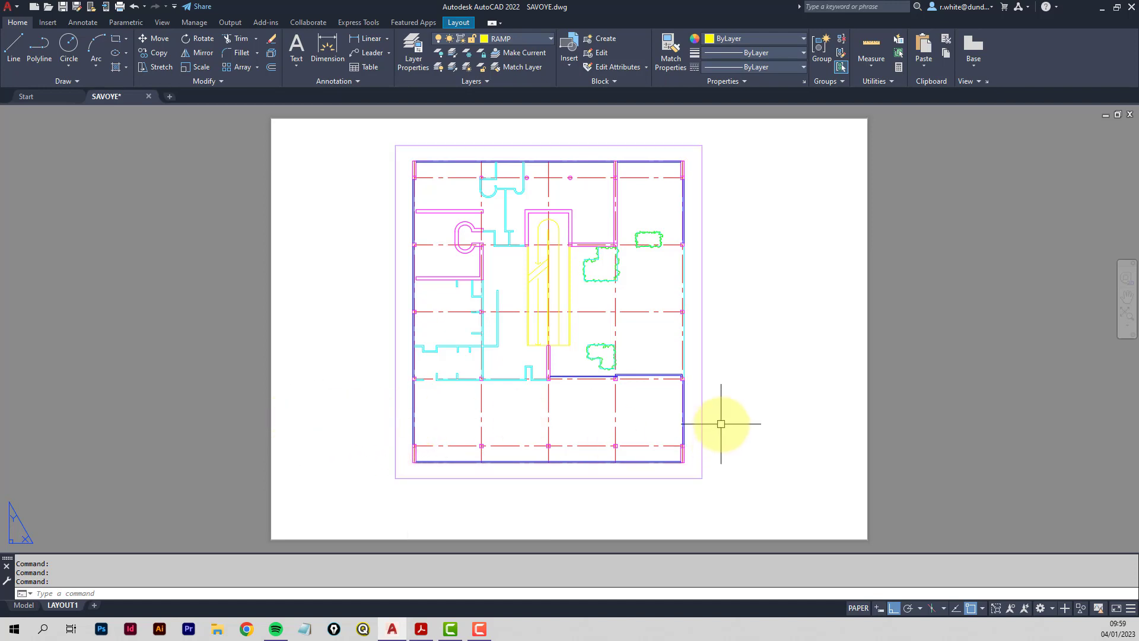
# Select the floor plan viewport and turn off Ortho and Osnap.
pyautogui.click(701, 429)
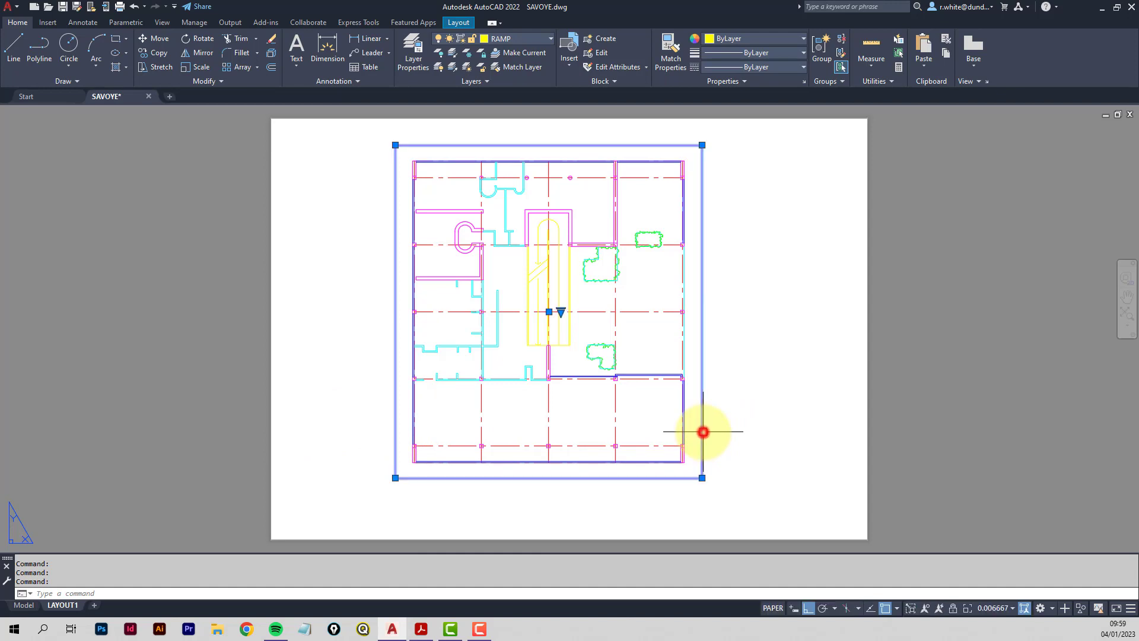
pyautogui.click(549, 311)
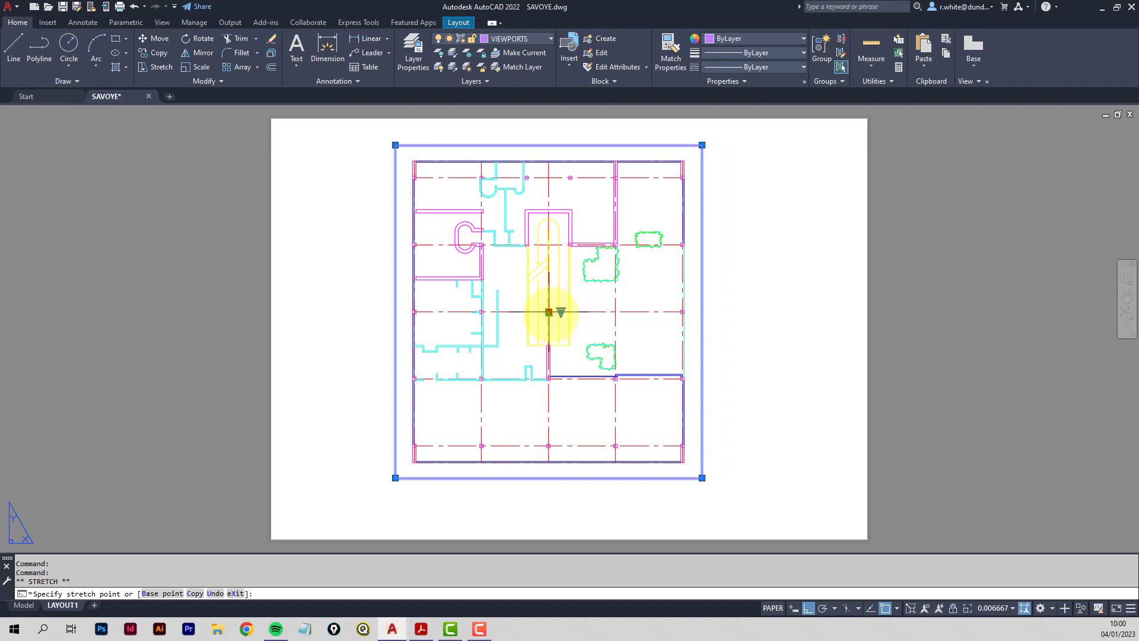
pyautogui.press('Escape')
pyautogui.click(809, 607)
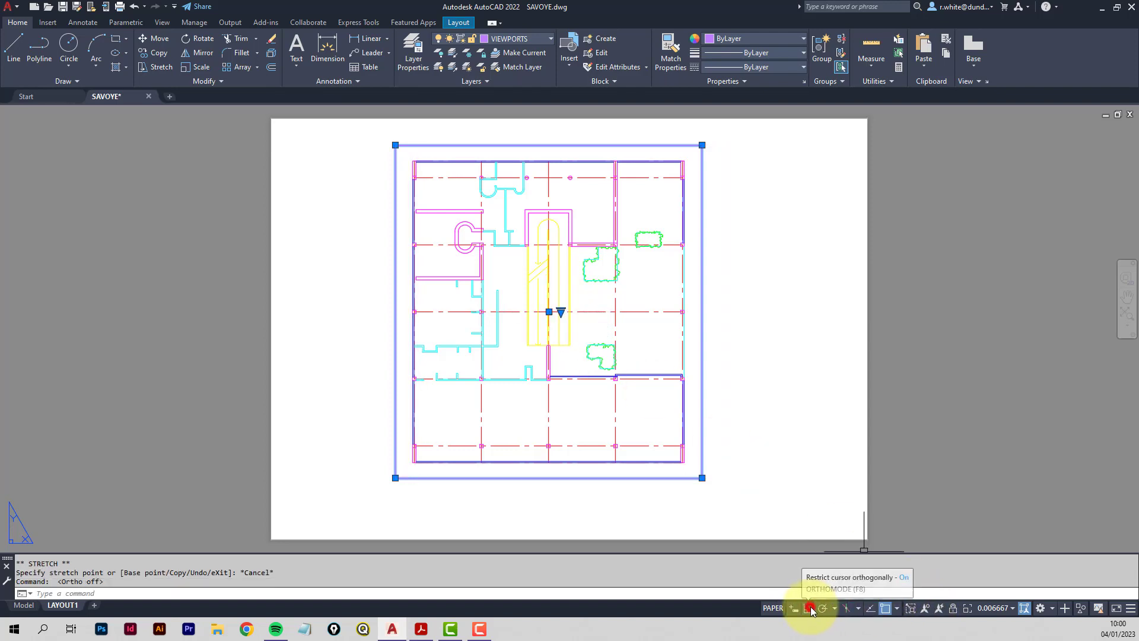
pyautogui.click(885, 607)
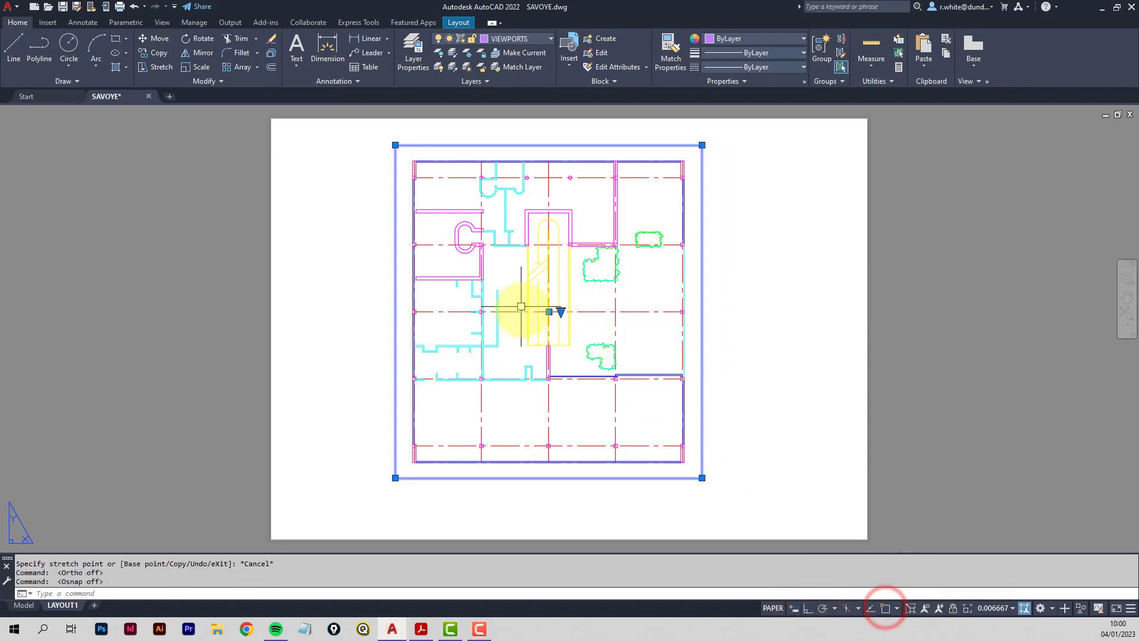
# Move the viewport slightly up and right, then switch to the Acrobat instructions PDF.
pyautogui.click(549, 312)
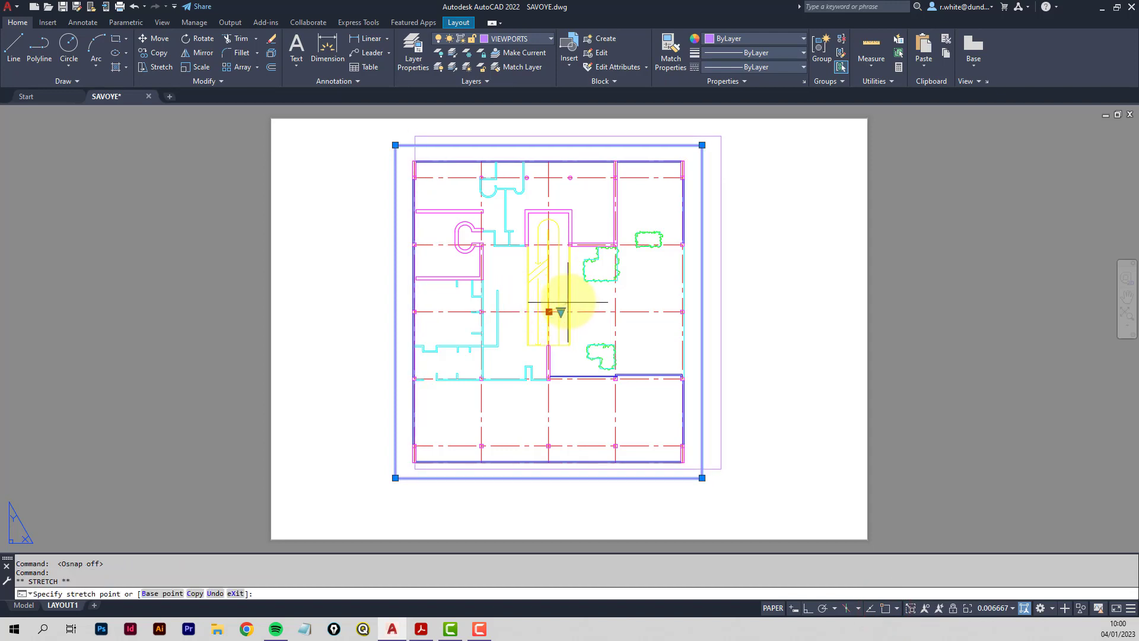
pyautogui.click(570, 301)
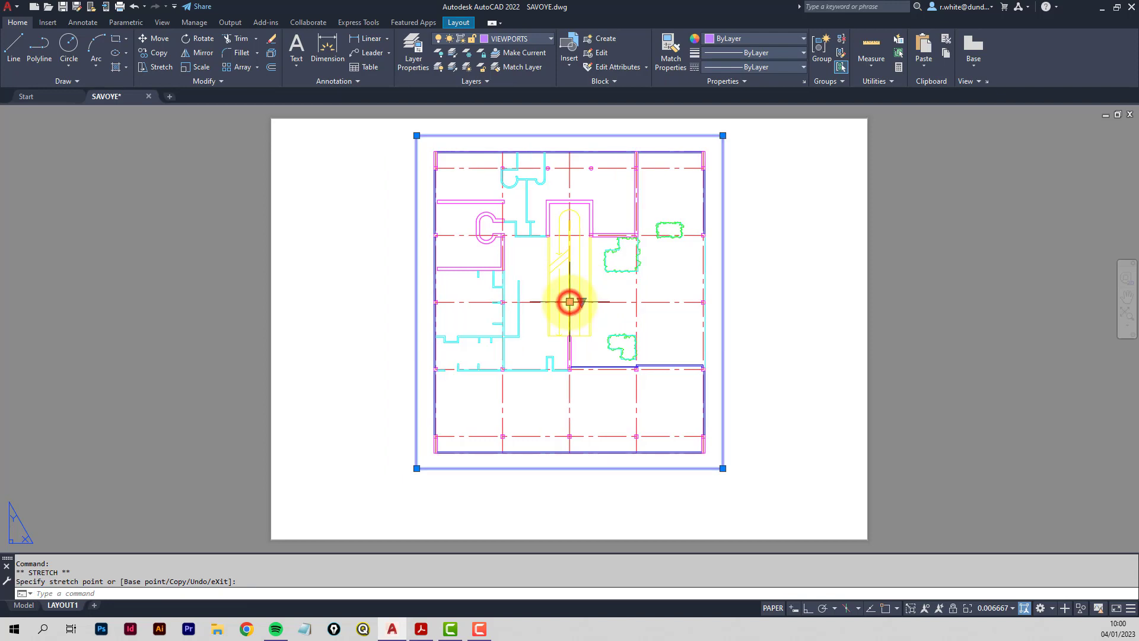
pyautogui.press('Escape')
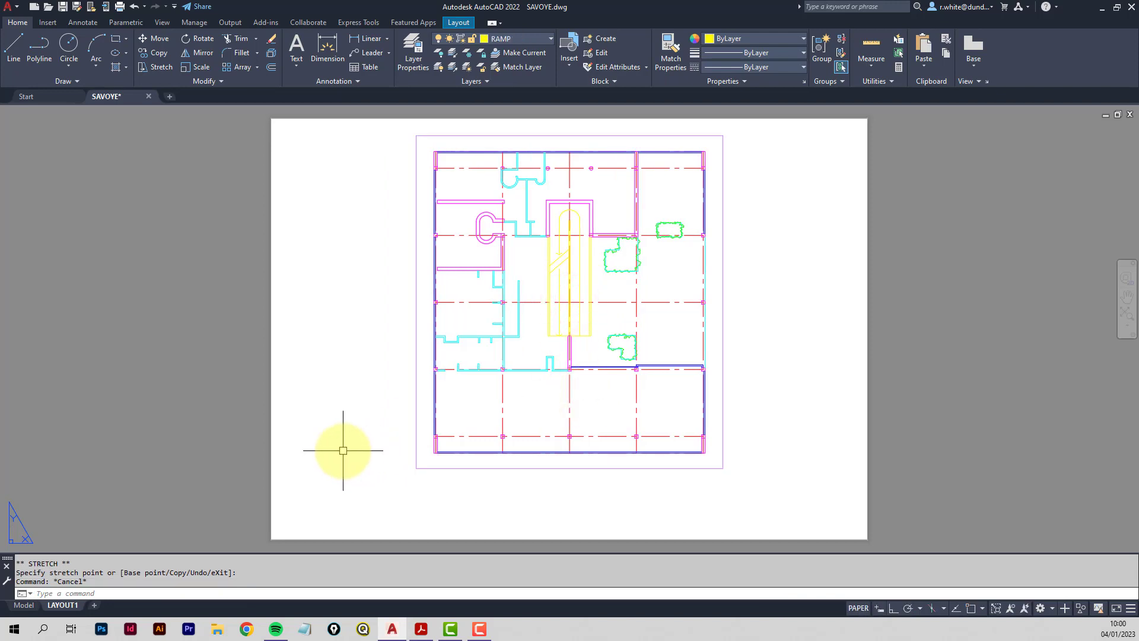
pyautogui.click(421, 629)
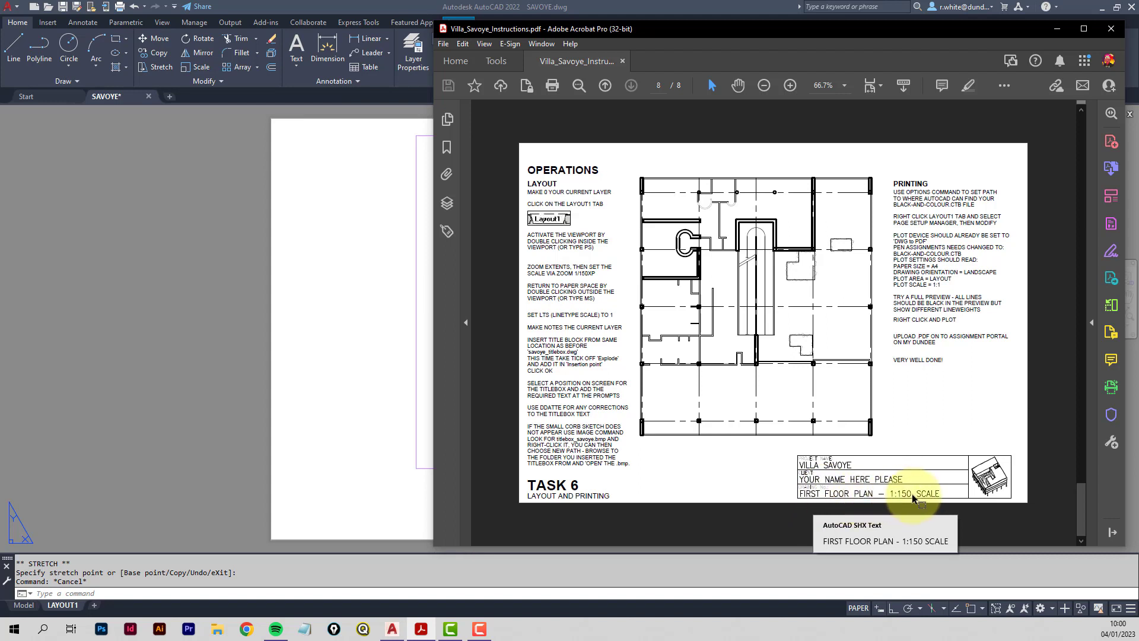
# Review the example title box on page 8, then switch back to AutoCAD.
pyautogui.click(388, 369)
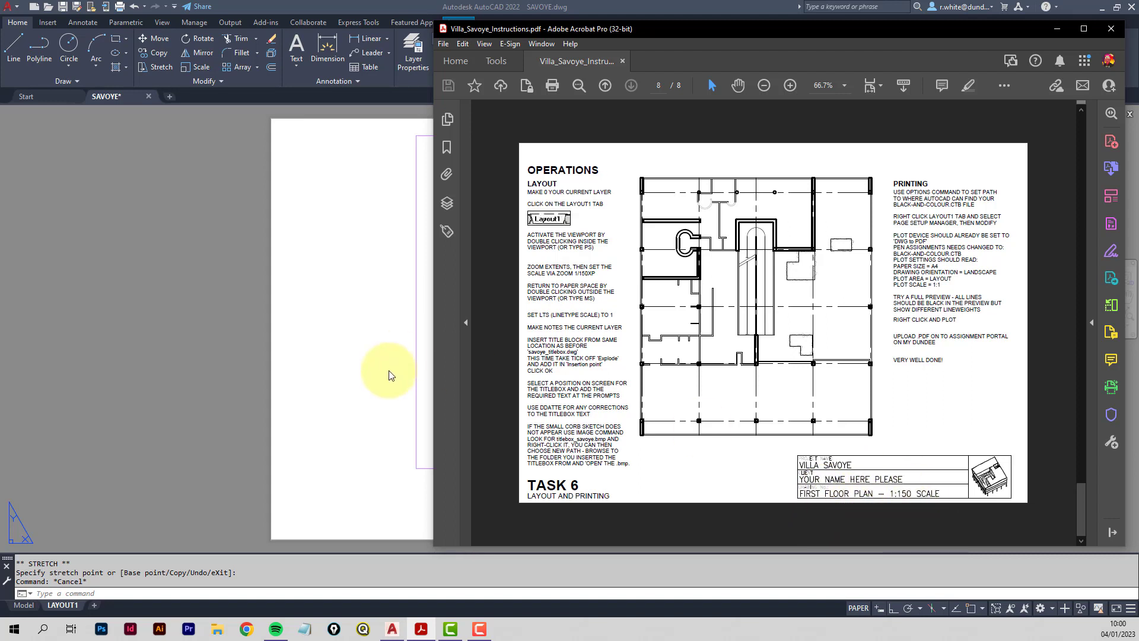
# Load savoye_titlebox.dwg into the Blocks library palette.
pyautogui.click(48, 23)
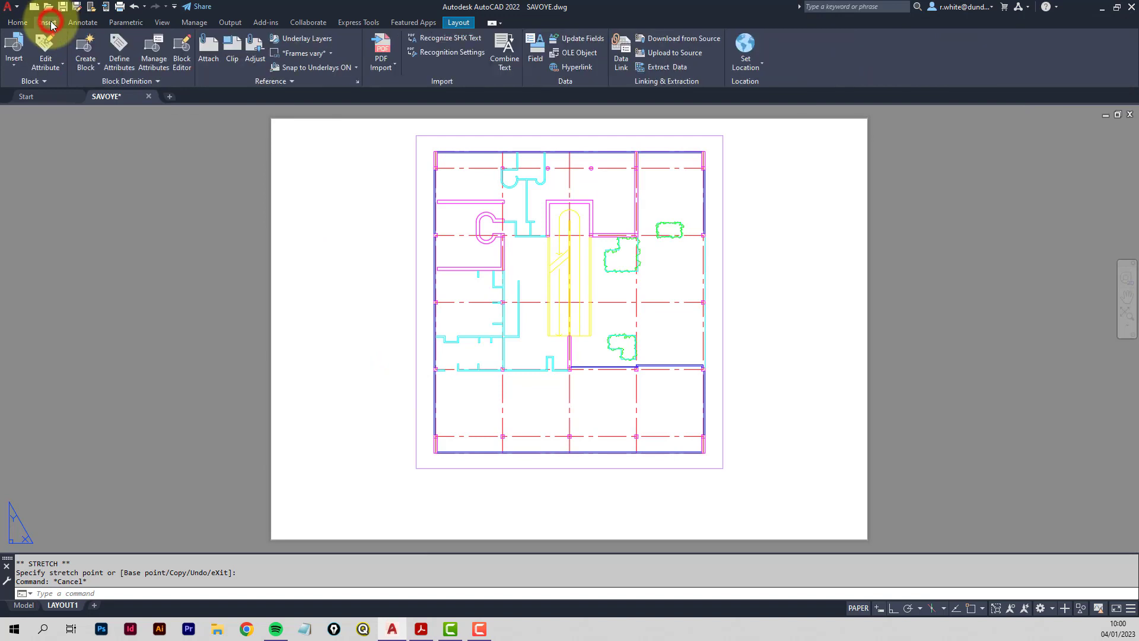
pyautogui.click(15, 68)
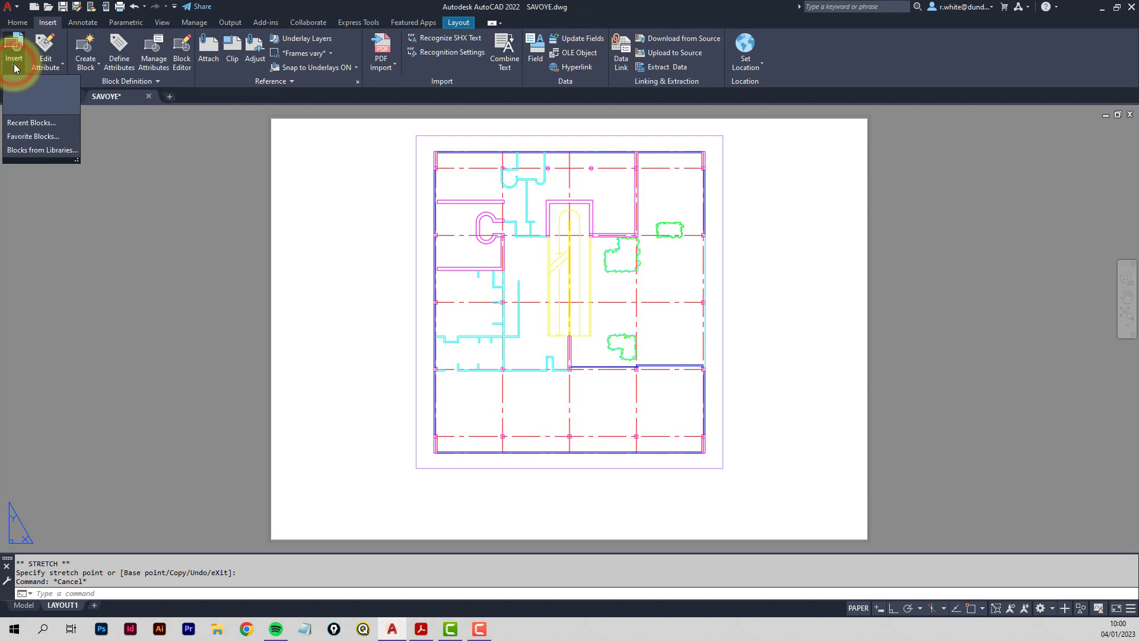
pyautogui.click(45, 149)
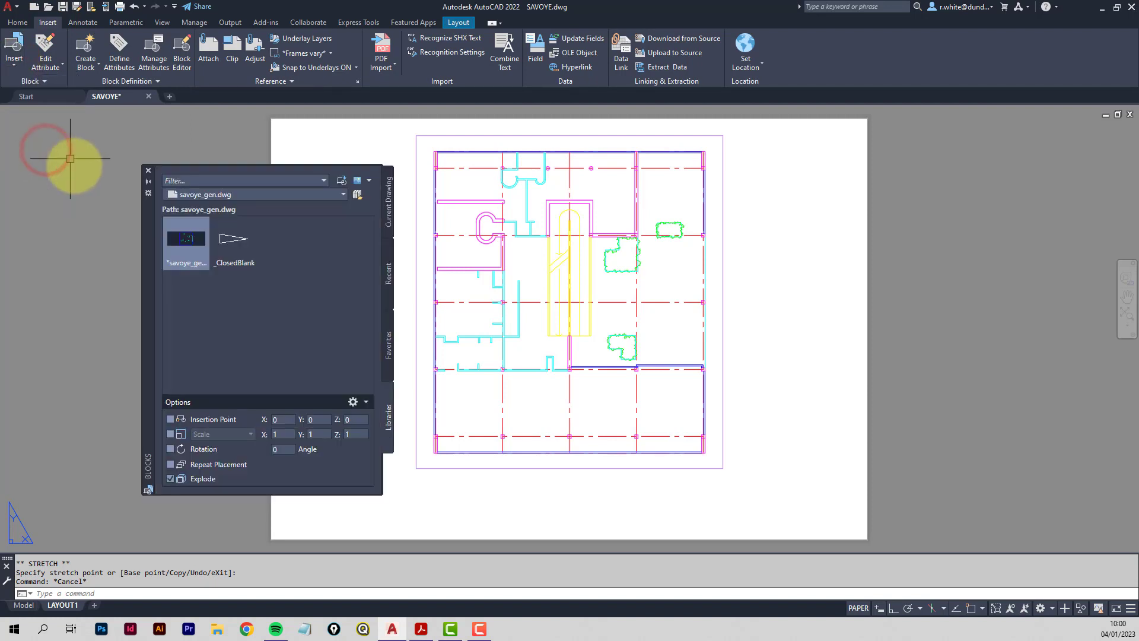
pyautogui.click(357, 194)
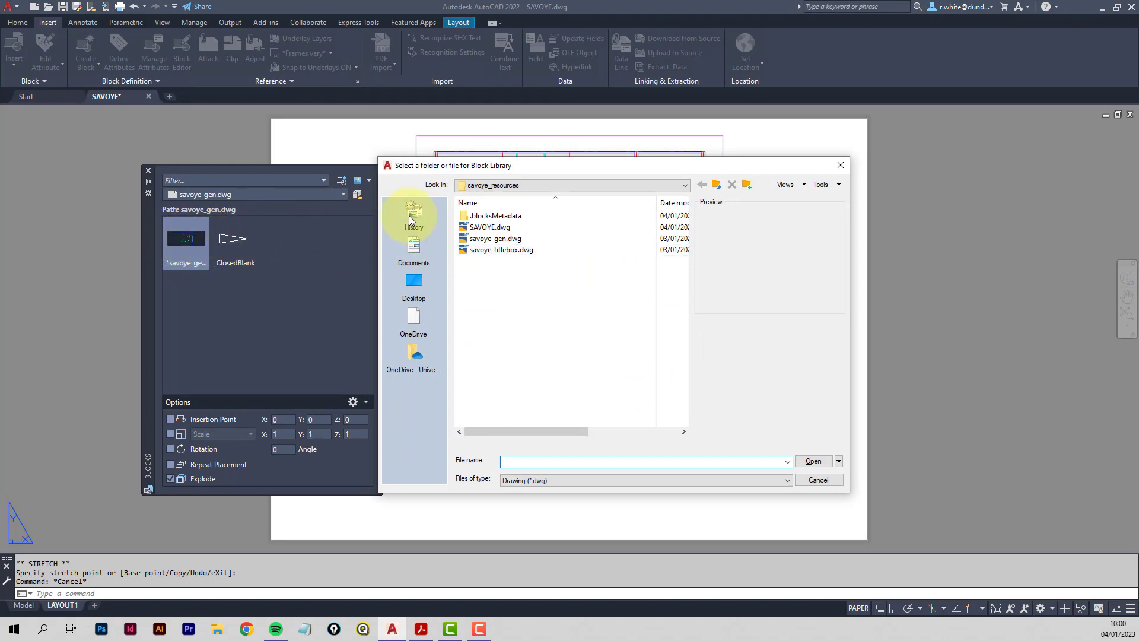
pyautogui.click(479, 252)
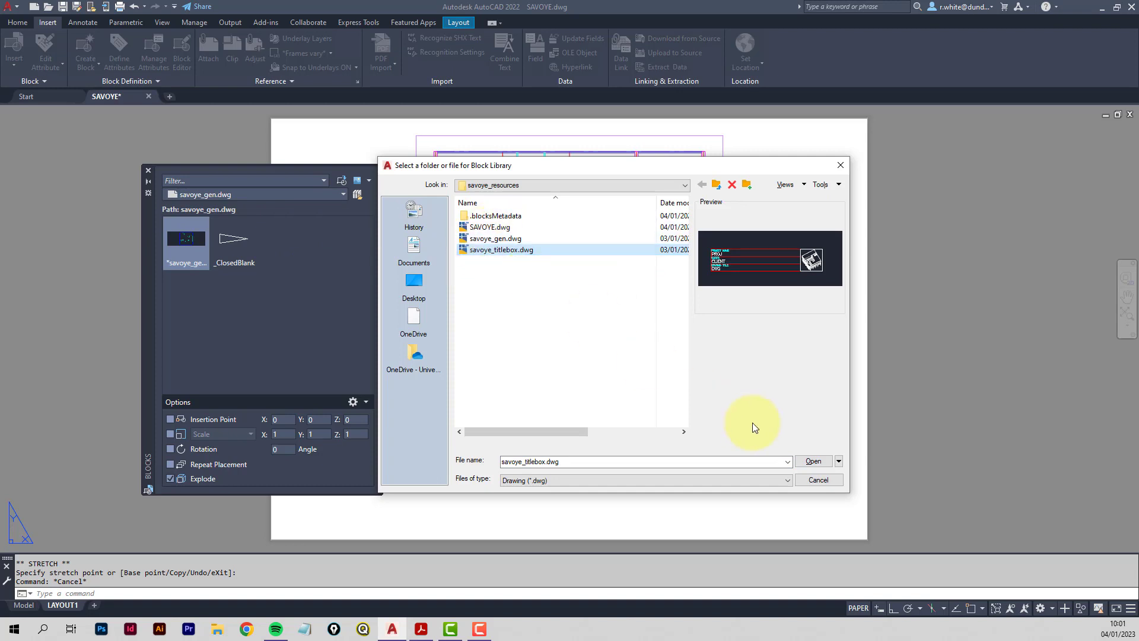
pyautogui.click(814, 461)
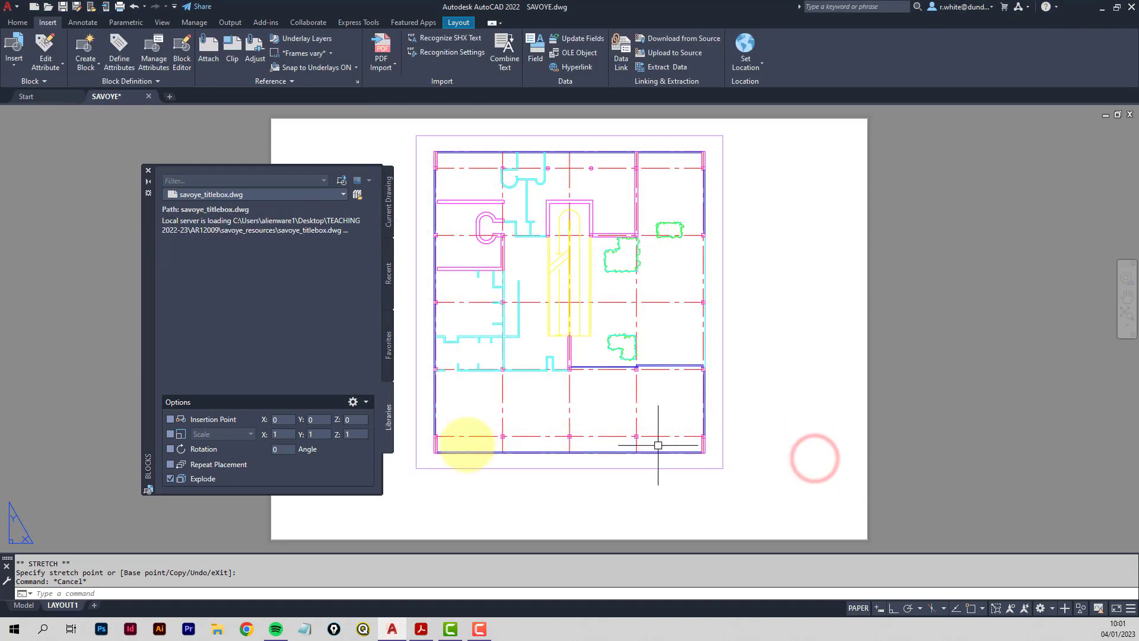
# Turn off Explode, turn on Insertion Point, and show the title block's insert options.
pyautogui.click(170, 478)
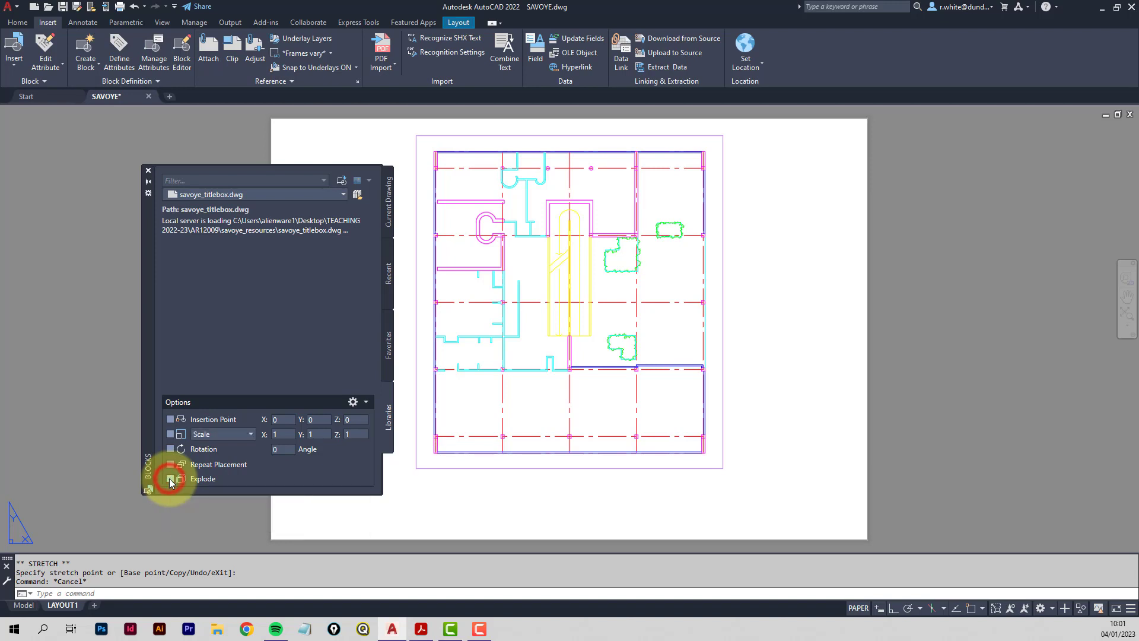
pyautogui.click(171, 419)
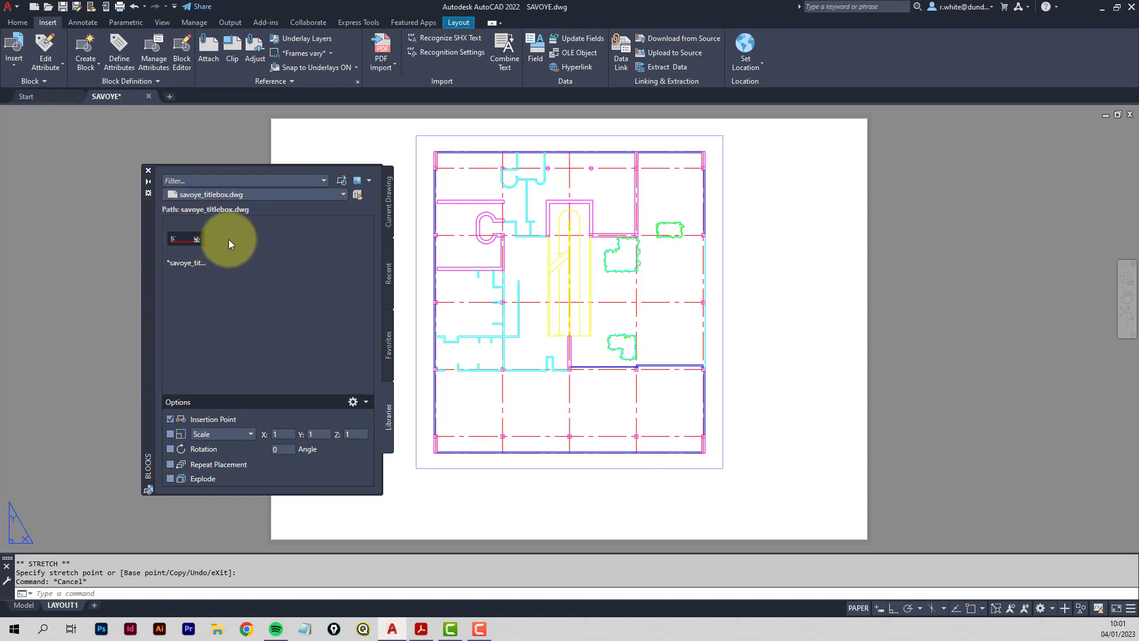
pyautogui.rightClick(185, 240)
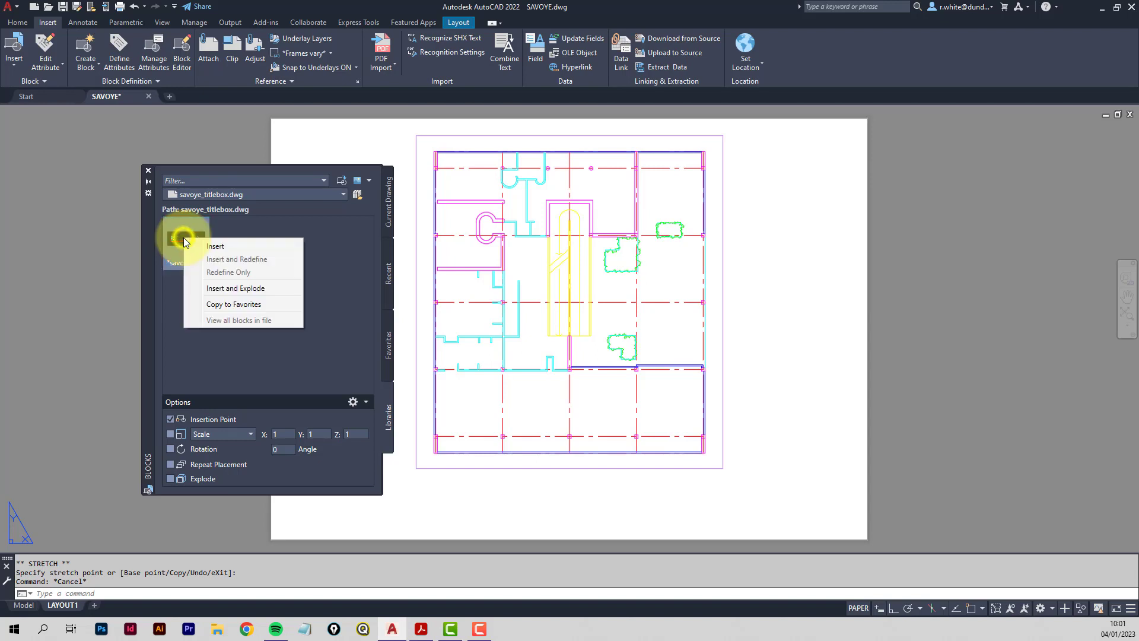
# Insert the title box at bottom right with VILAA SAVOYE, client's name, FIRST FLOOR PLAN – 1:150 SCALE.
pyautogui.click(225, 246)
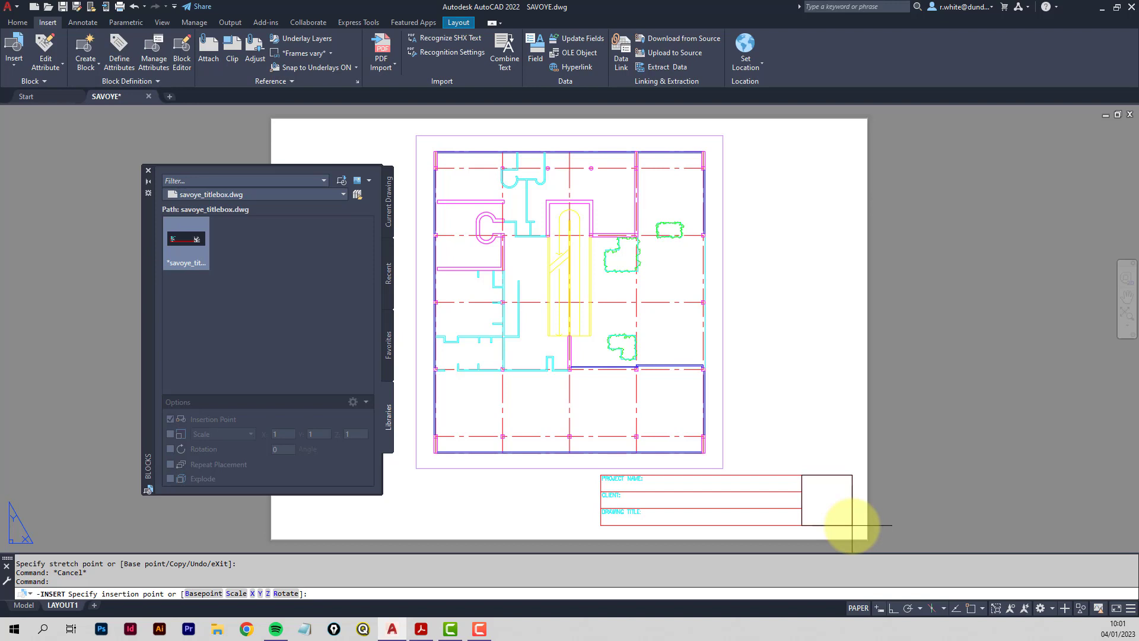
pyautogui.click(851, 527)
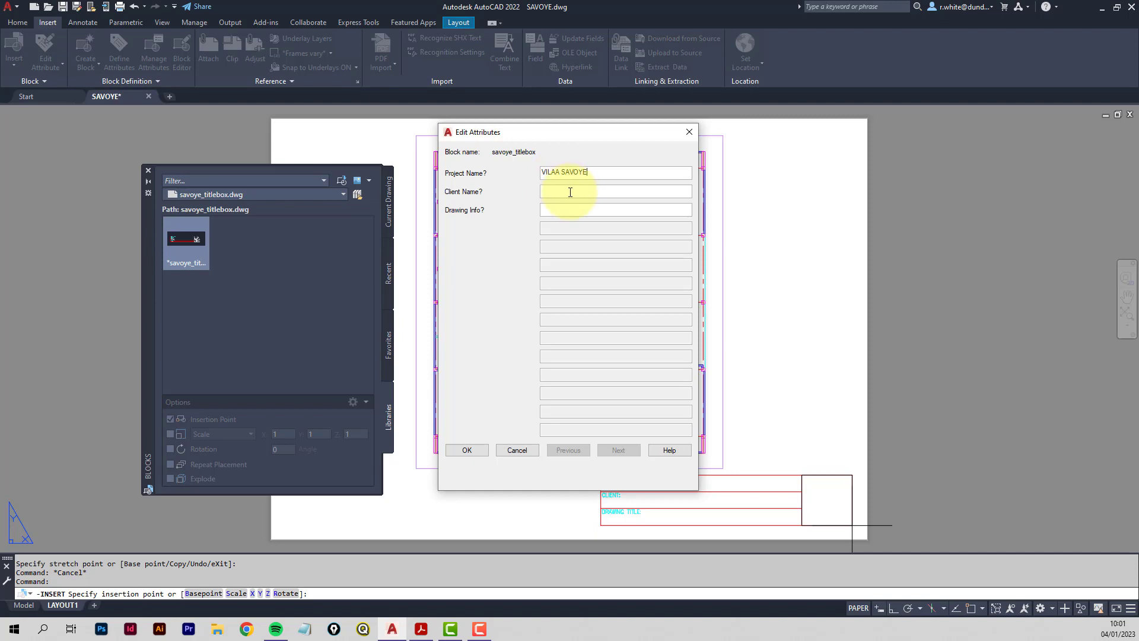
pyautogui.click(563, 211)
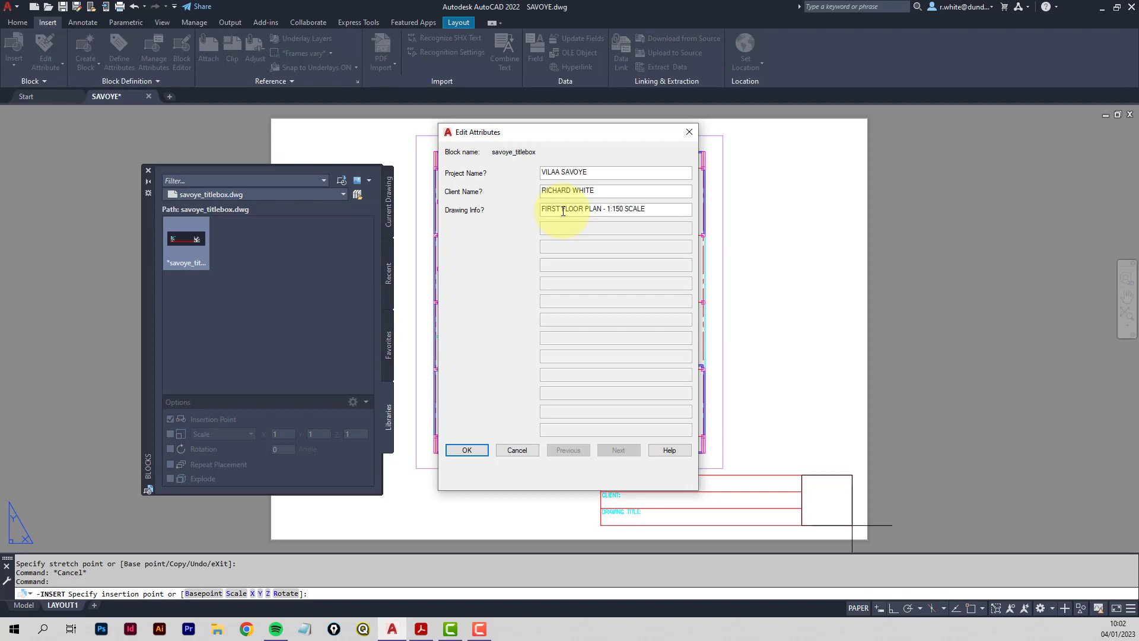
pyautogui.click(468, 450)
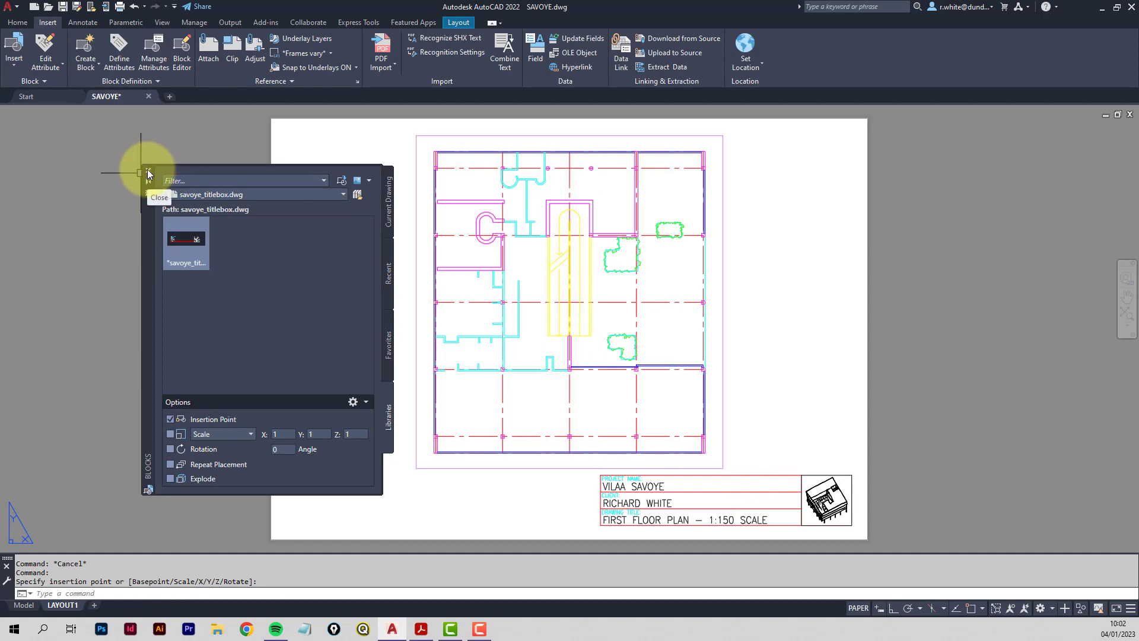
# Close the blocks palette and inspect the title box attributes, leaving them unchanged.
pyautogui.click(149, 173)
pyautogui.moveTo(776, 508); pyautogui.dragTo(724, 429, button='middle')
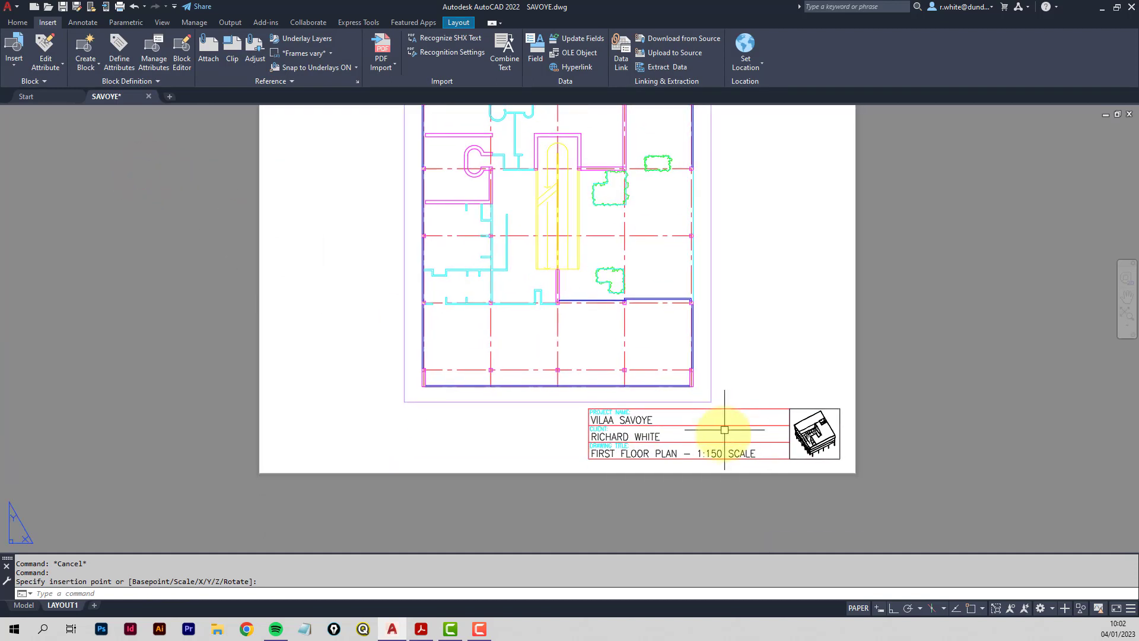
pyautogui.scroll(4, 724, 429)
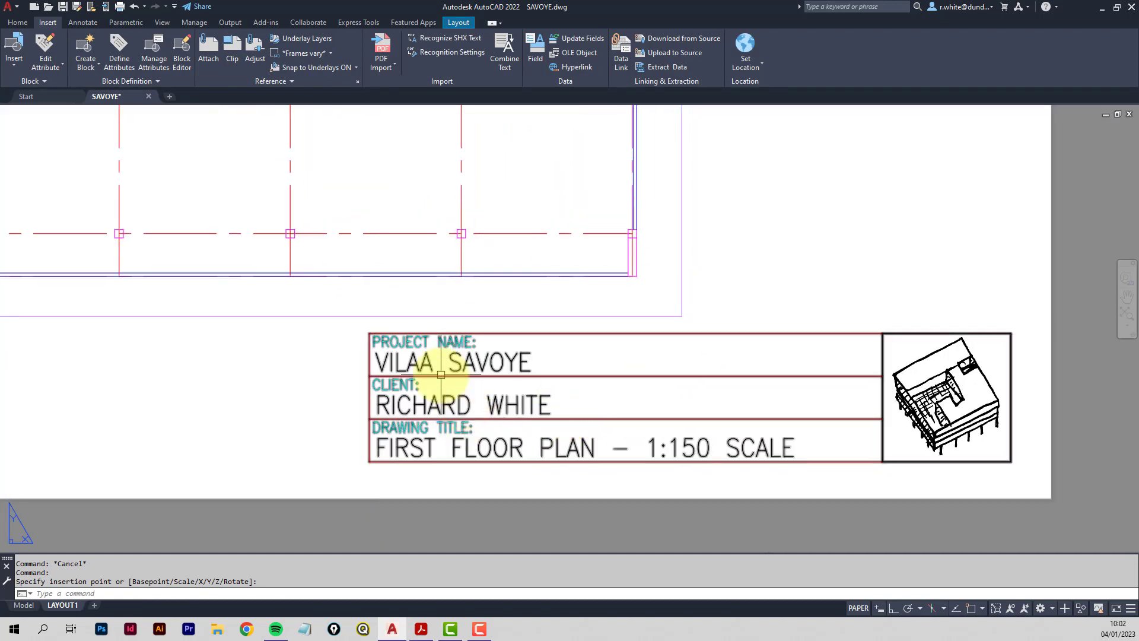
pyautogui.doubleClick(533, 405)
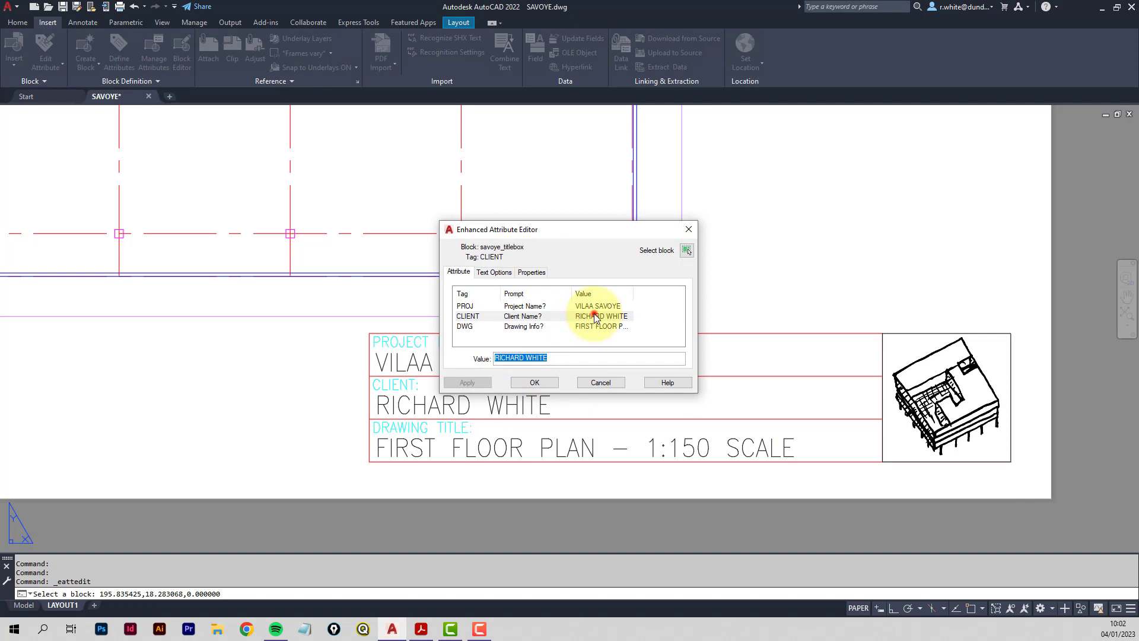
pyautogui.click(593, 316)
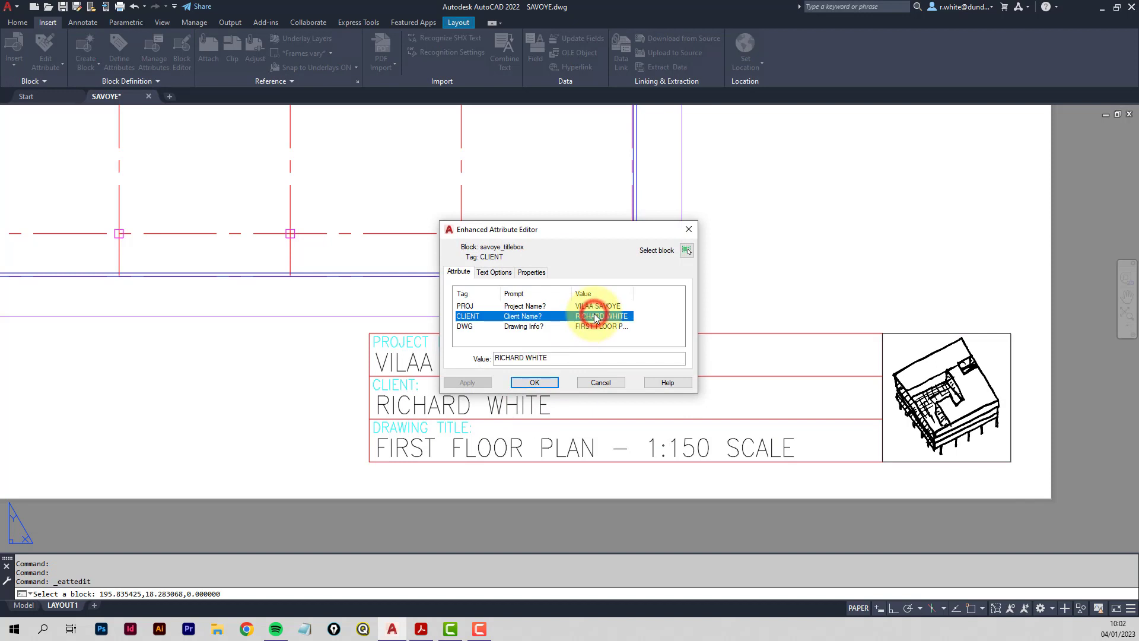
pyautogui.click(610, 382)
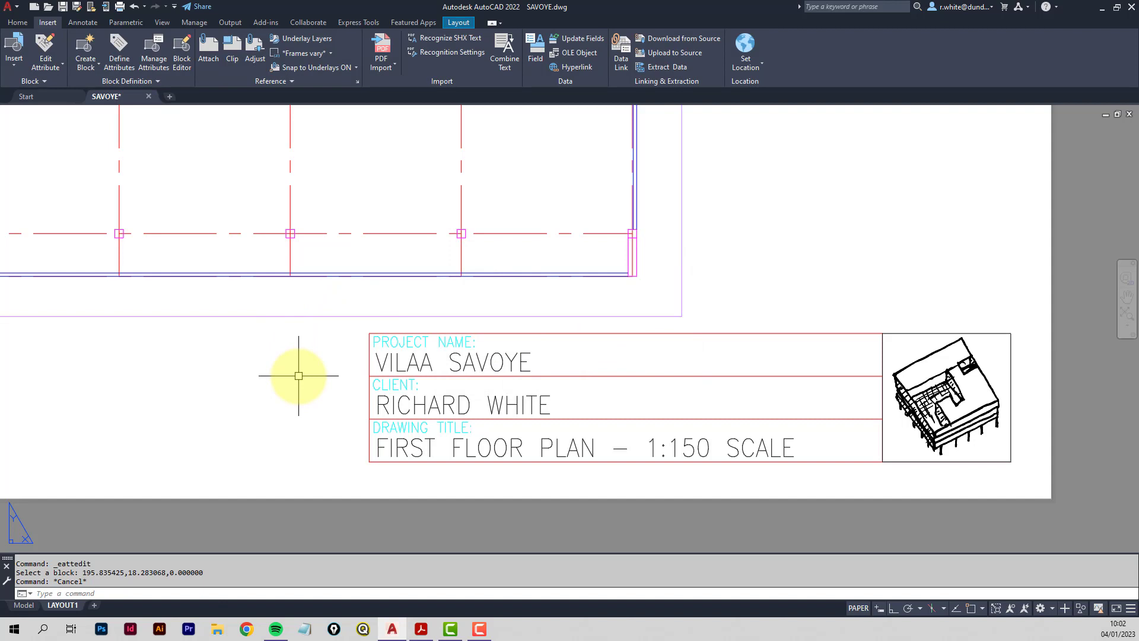
# Use DDATTE to change the title box project name to VILLA SAVOYE, then show the whole layout.
pyautogui.write('DDATTE')
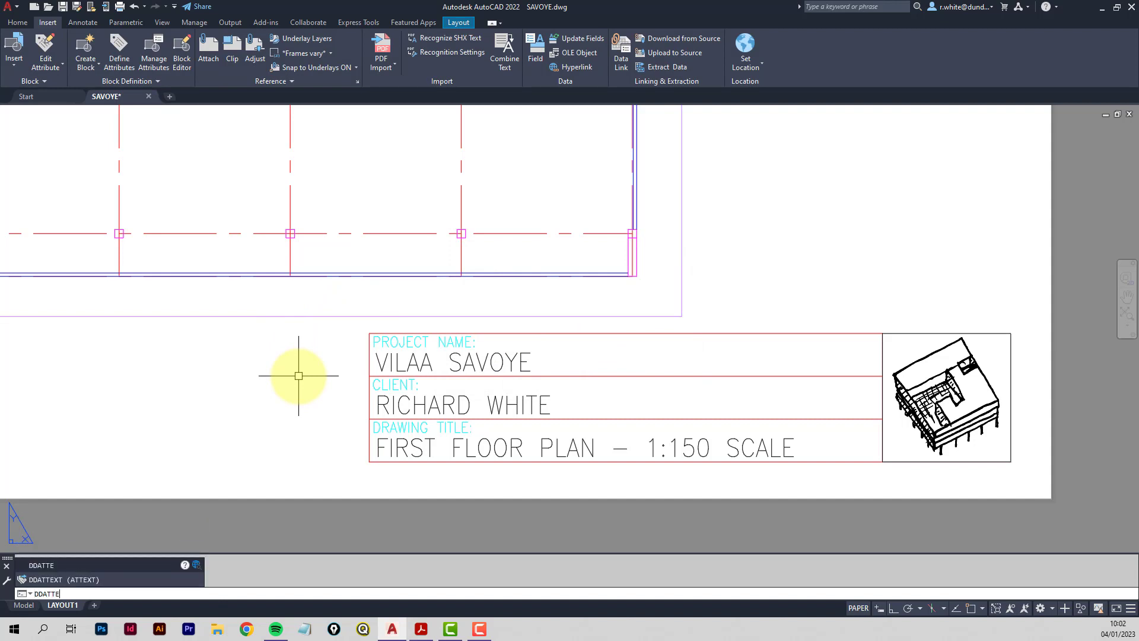
pyautogui.press('Return')
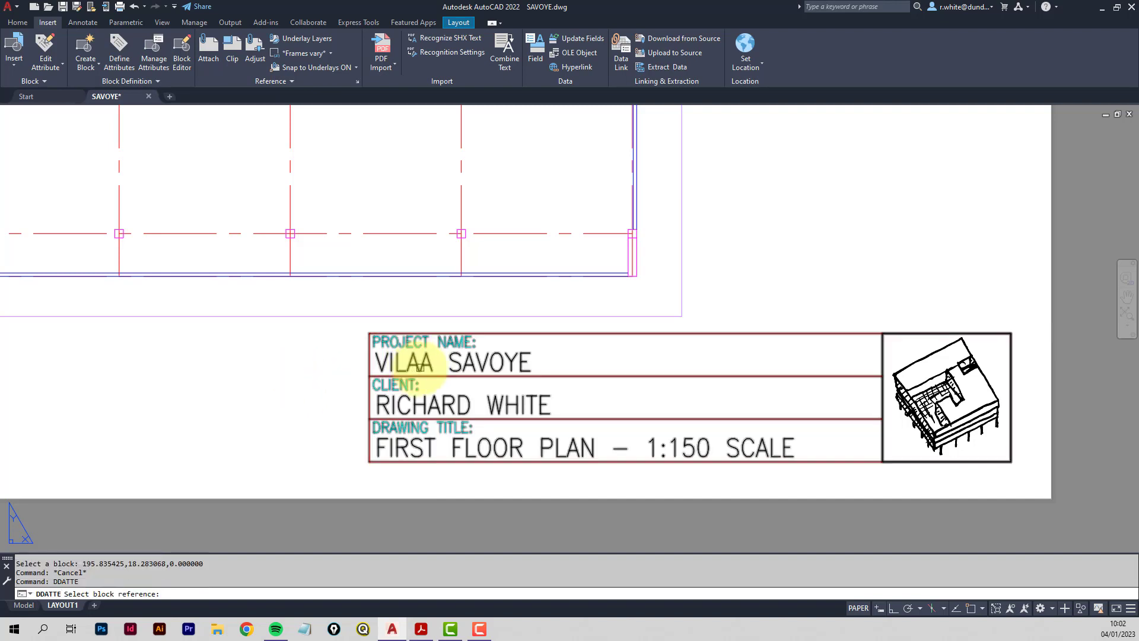
pyautogui.click(425, 364)
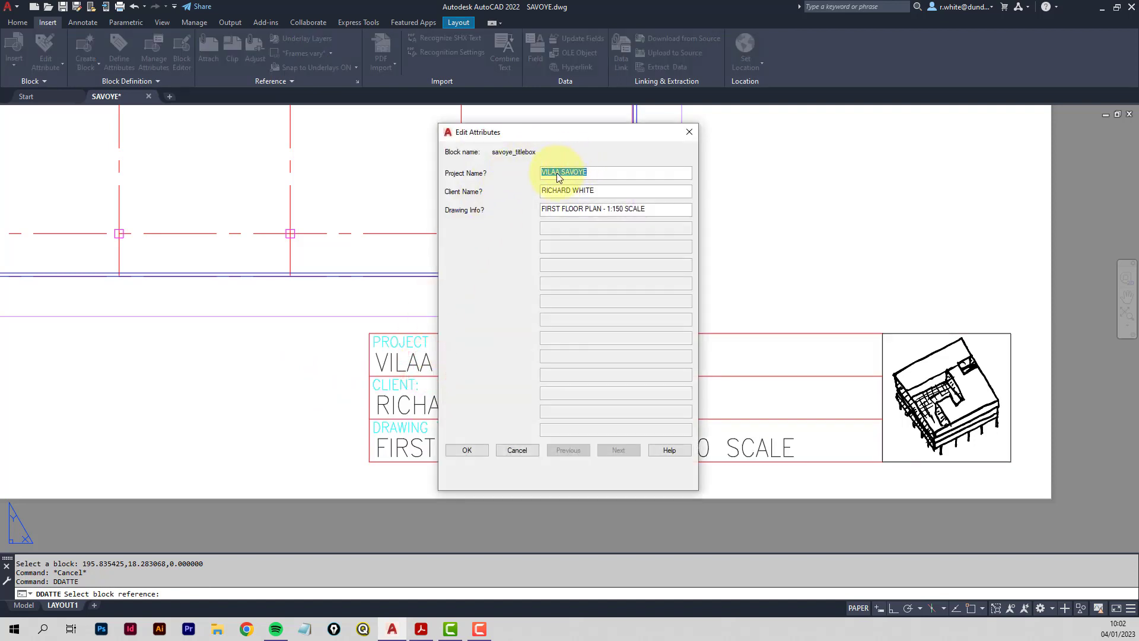
pyautogui.click(557, 174)
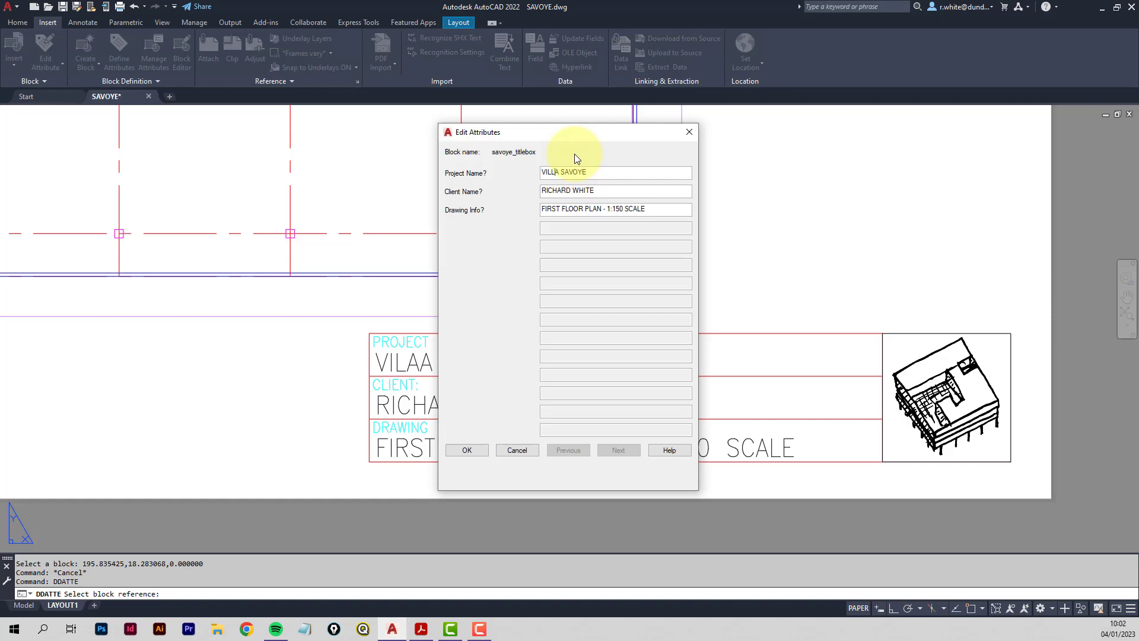
pyautogui.click(465, 451)
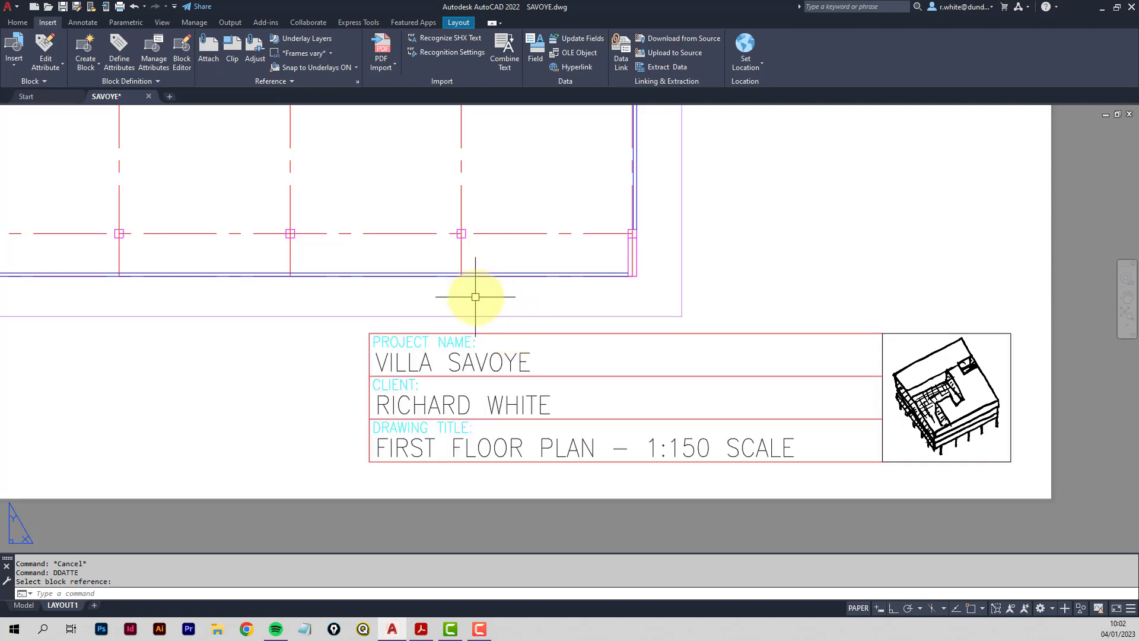
pyautogui.scroll(-3, 471, 291)
pyautogui.moveTo(462, 248); pyautogui.dragTo(632, 409, button='middle')
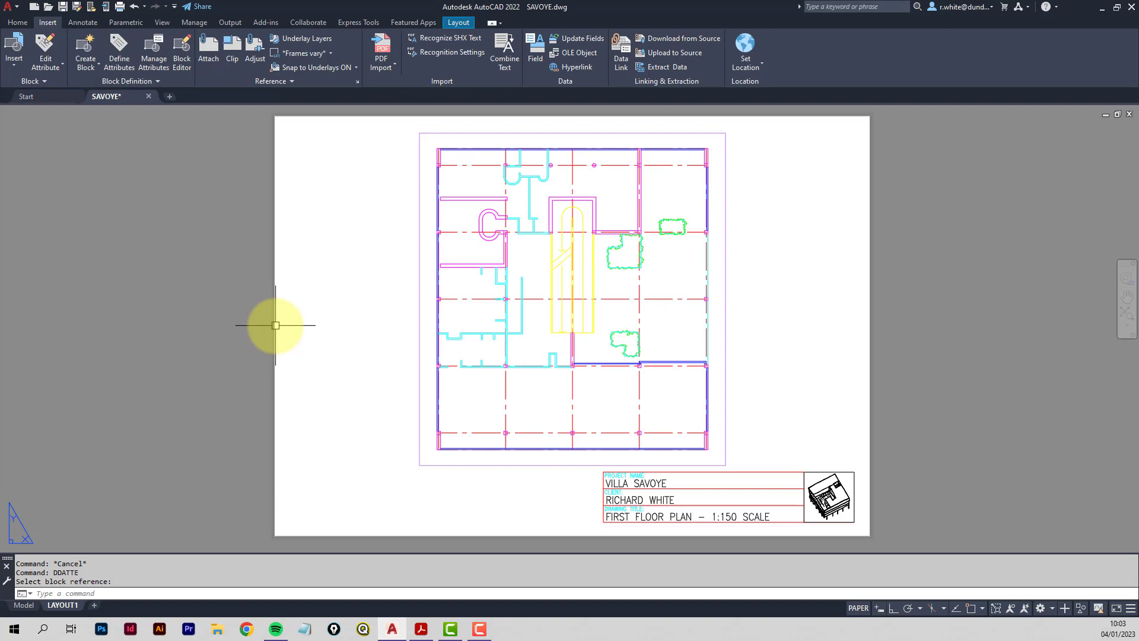
# Preview the LAYOUT1 plot from the Plot dialog and zoom in on the stair core.
pyautogui.press('Return')
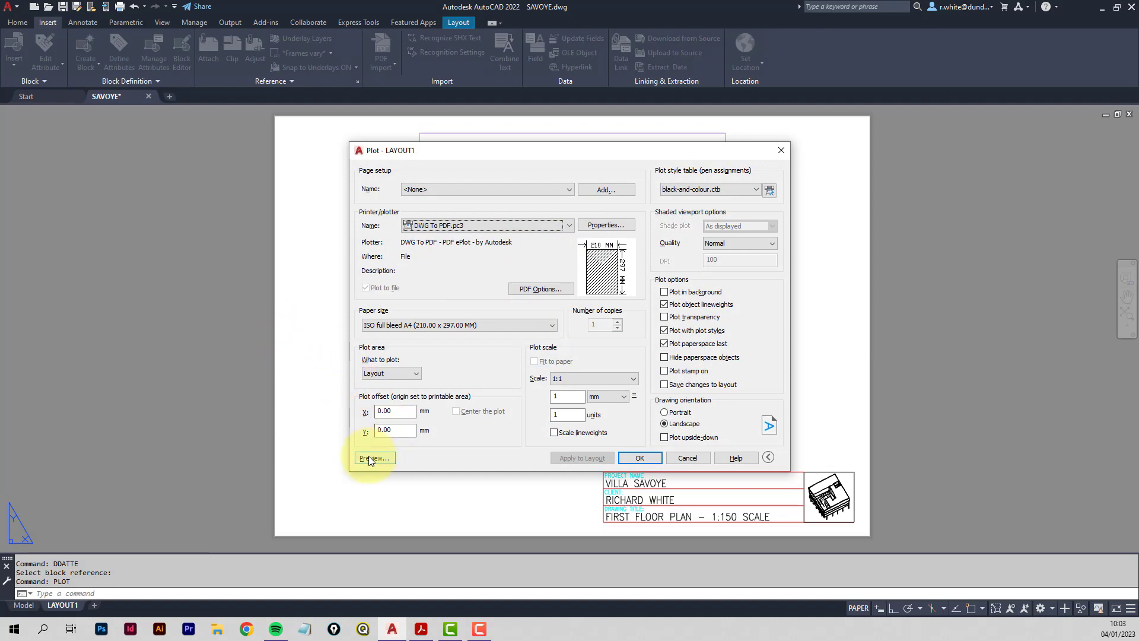
pyautogui.click(374, 458)
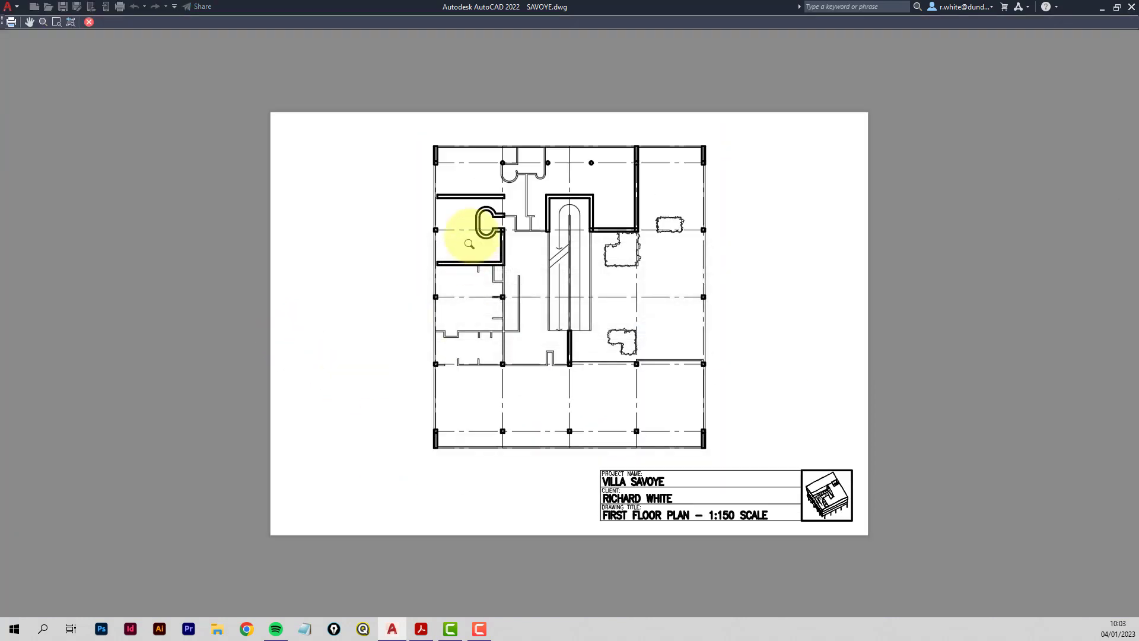
pyautogui.scroll(6, 534, 191)
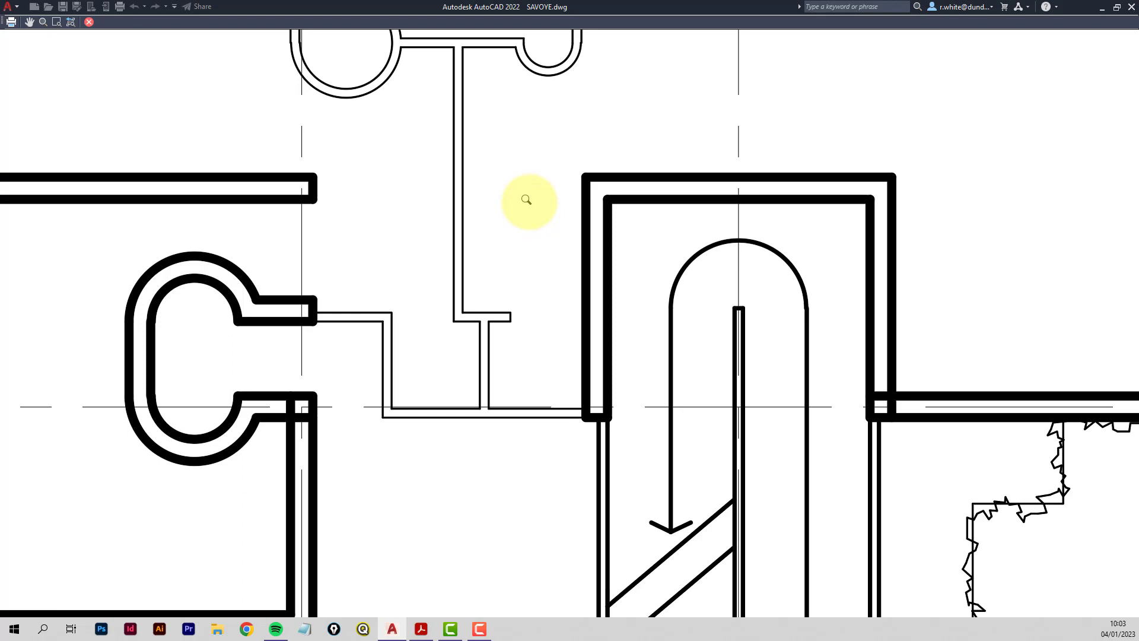
pyautogui.scroll(-3, 525, 199)
pyautogui.scroll(3, 504, 197)
pyautogui.moveTo(495, 242); pyautogui.dragTo(605, 174, button='middle')
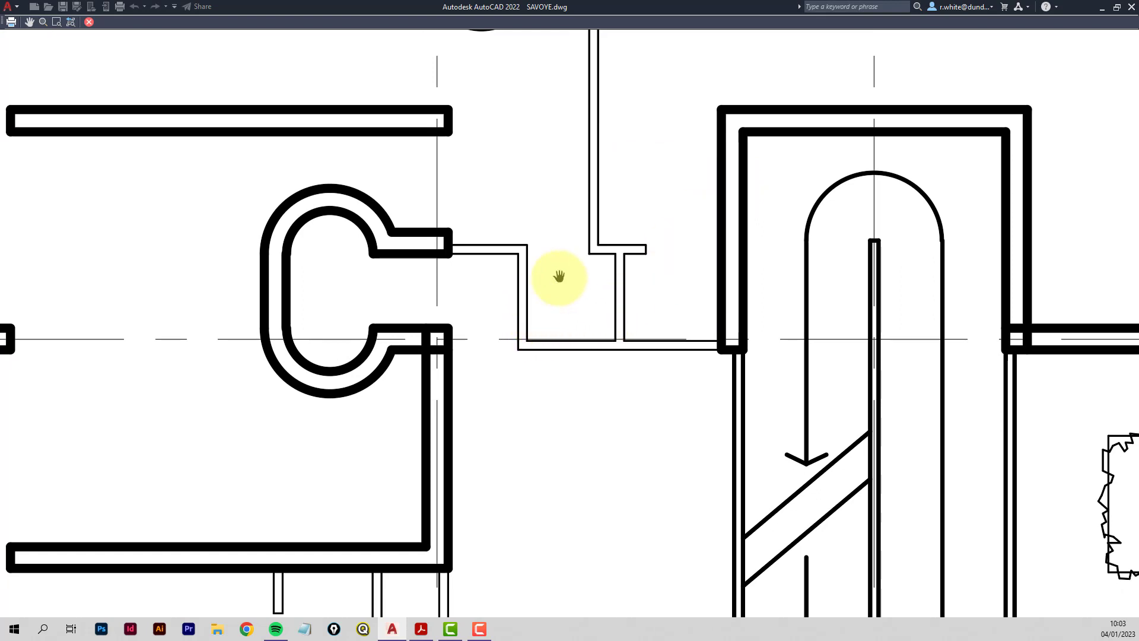
pyautogui.scroll(-3, 559, 276)
pyautogui.scroll(1, 570, 249)
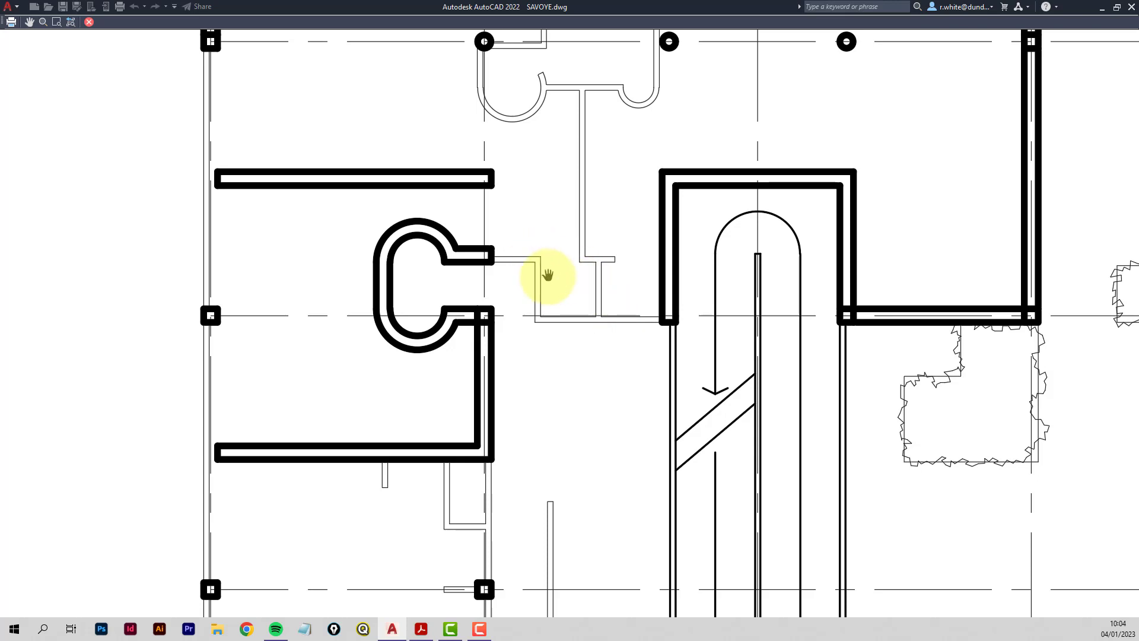
pyautogui.rightClick(559, 289)
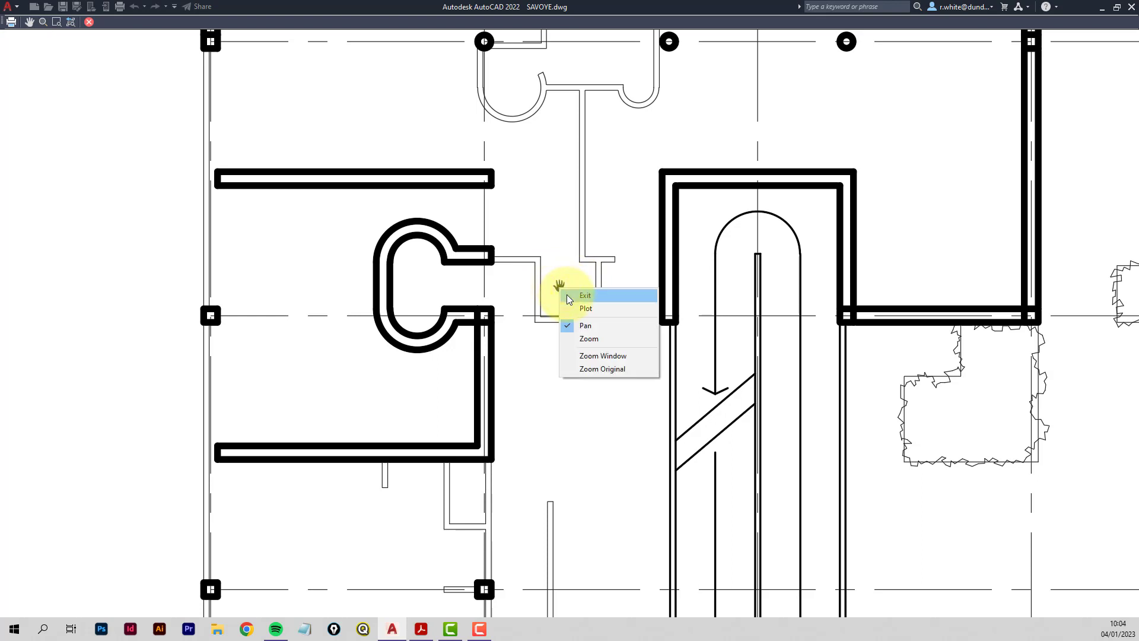
# Exit the plot preview and cancel the Plot dialog to return to LAYOUT1.
pyautogui.click(600, 293)
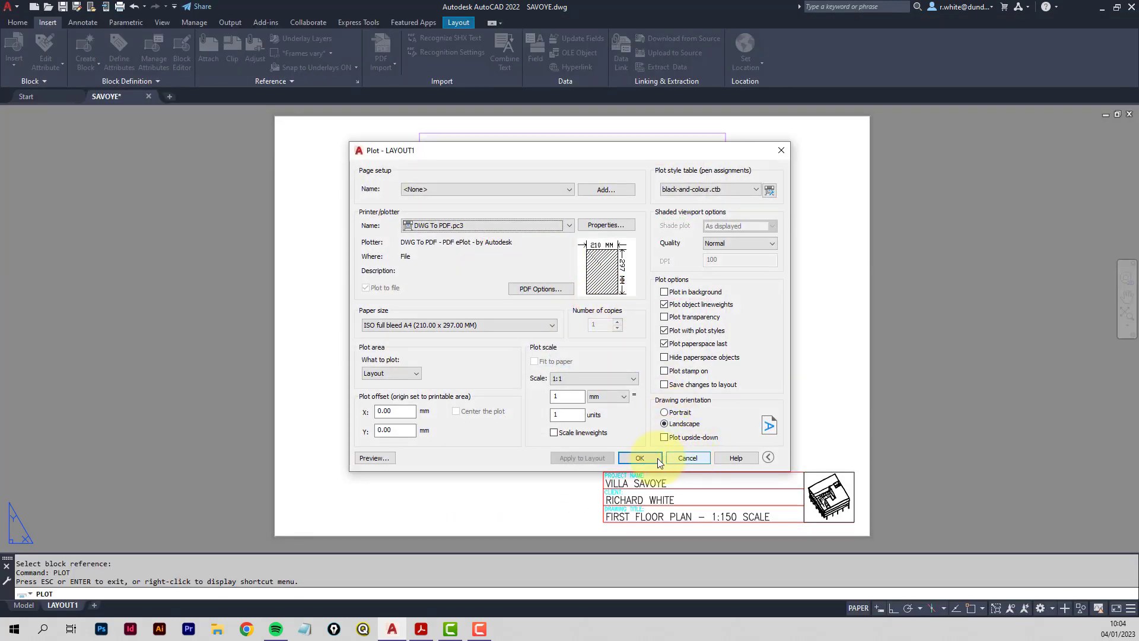
pyautogui.click(692, 459)
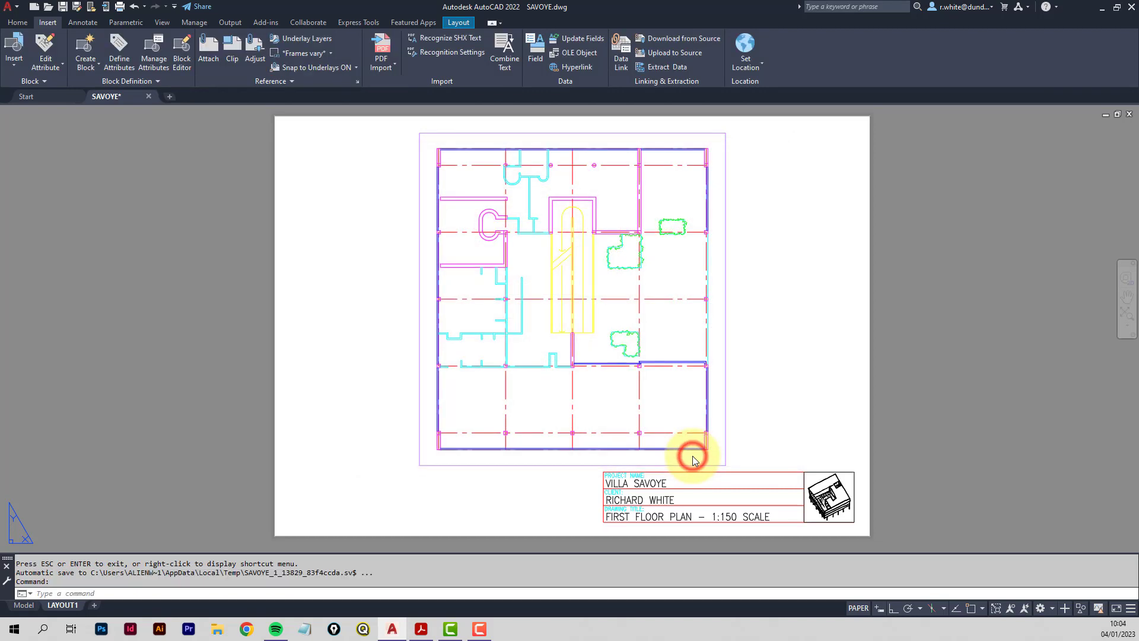
# Set the WALLS and COLUMNS layers to white from the Home tab's layer list.
pyautogui.click(17, 23)
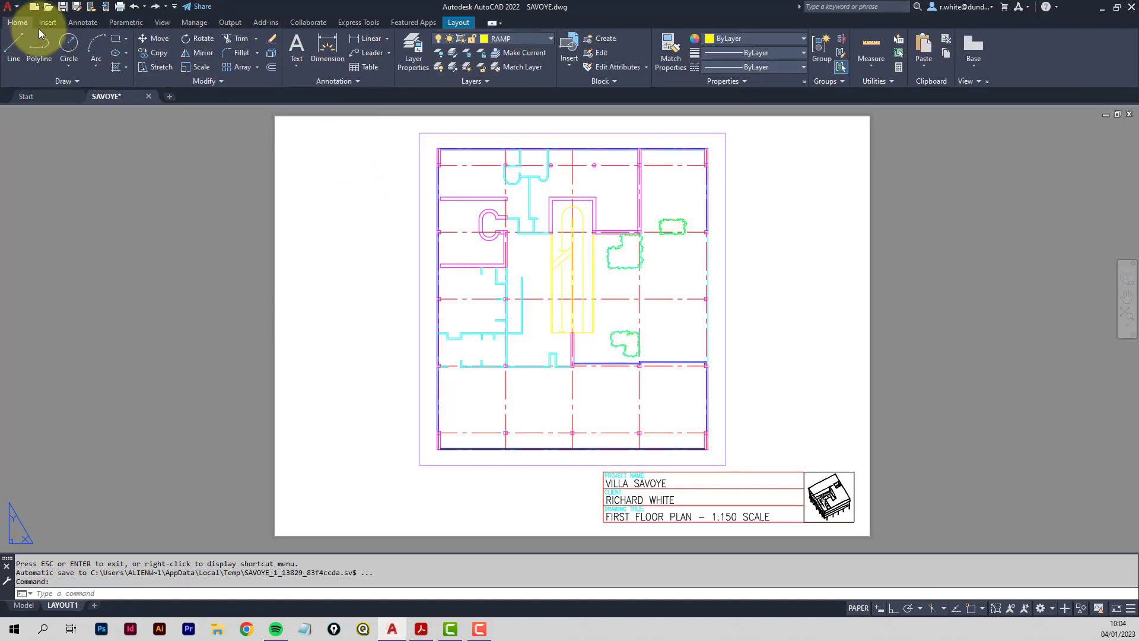
pyautogui.click(550, 41)
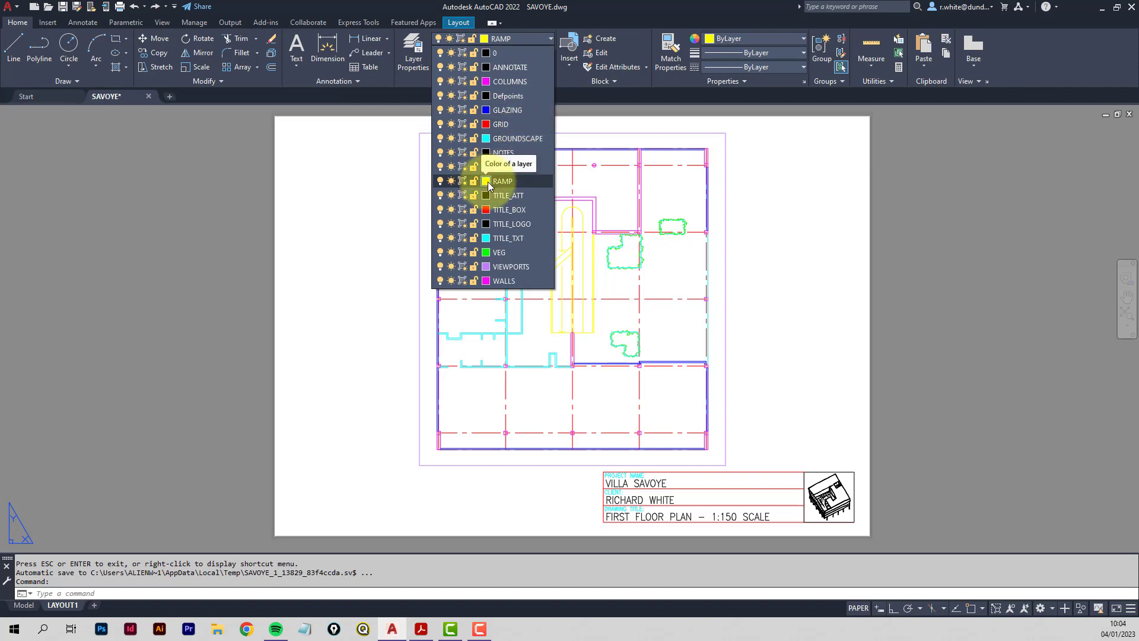
pyautogui.click(485, 280)
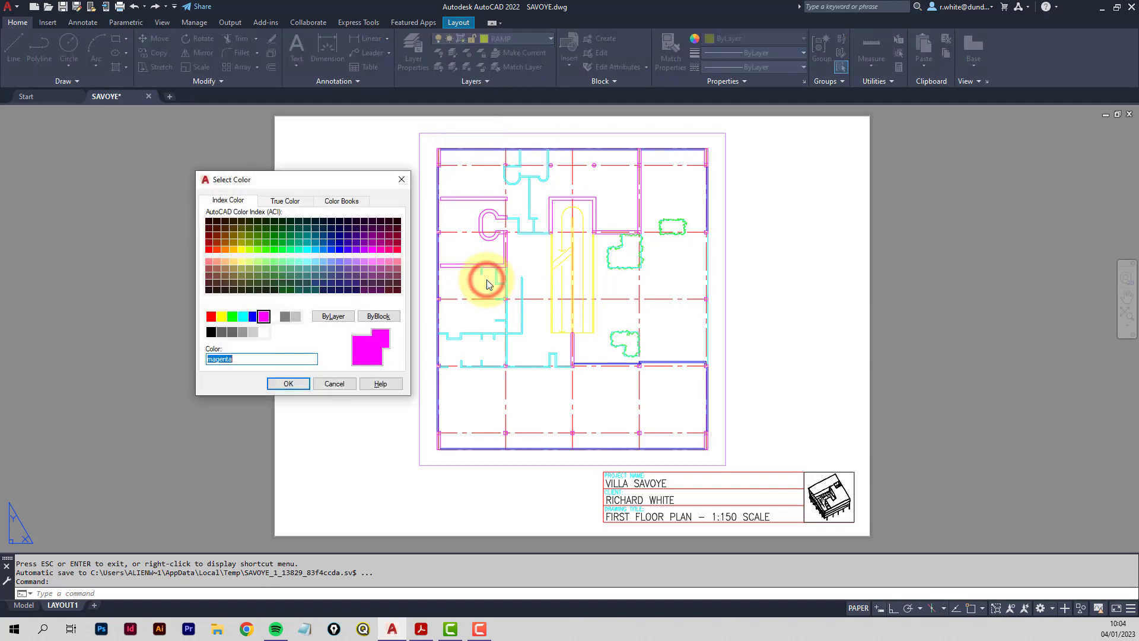
pyautogui.click(274, 319)
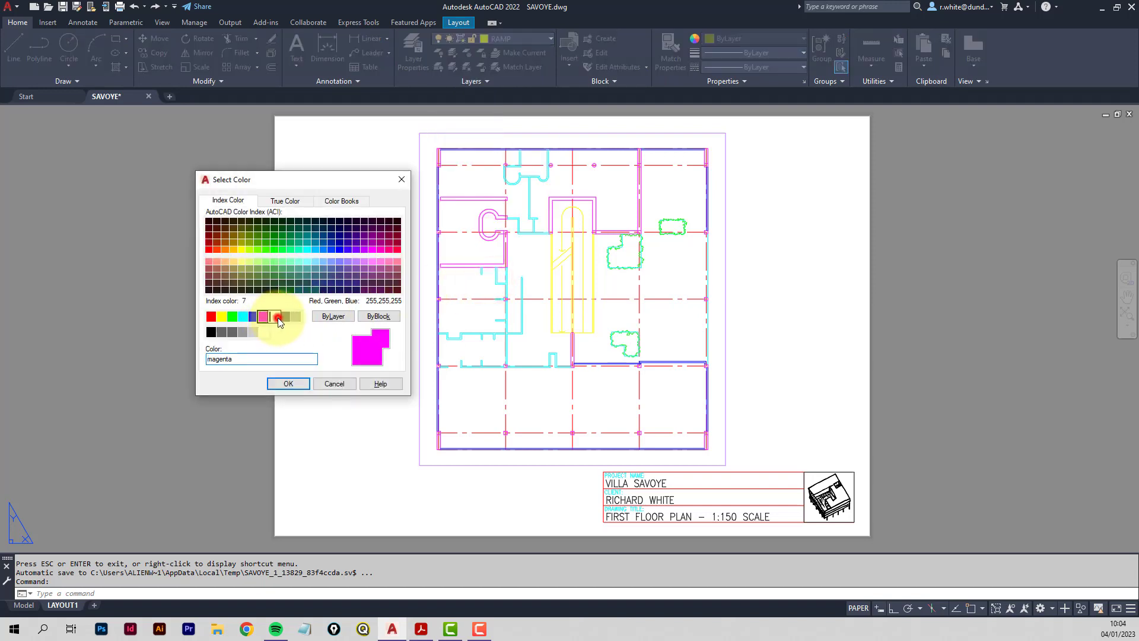
pyautogui.click(288, 384)
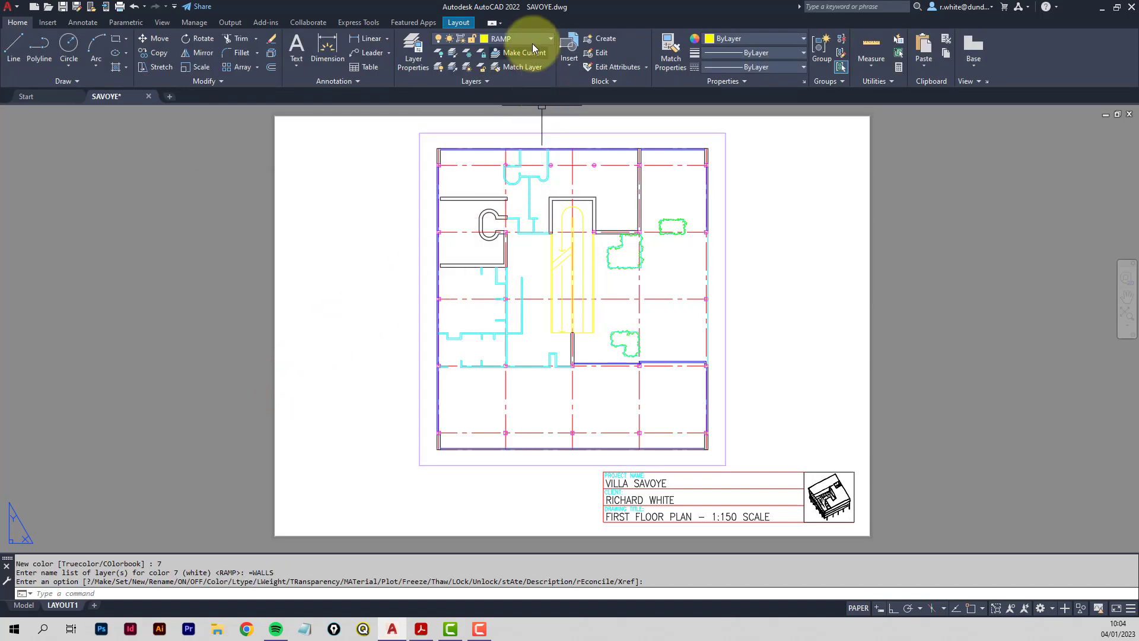
pyautogui.click(552, 39)
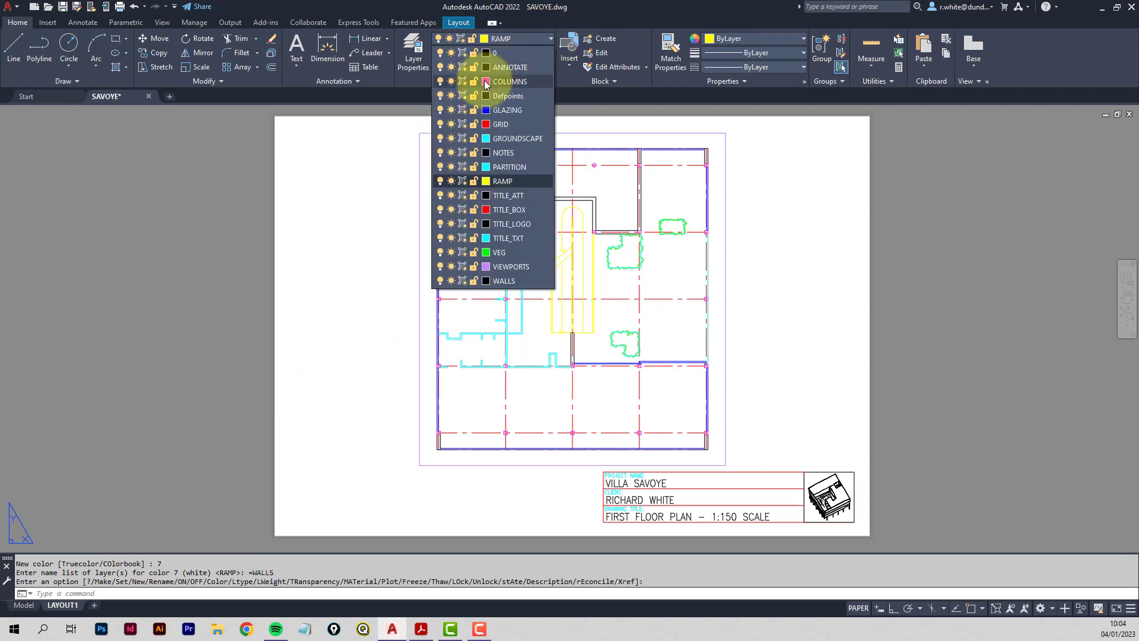
pyautogui.click(486, 81)
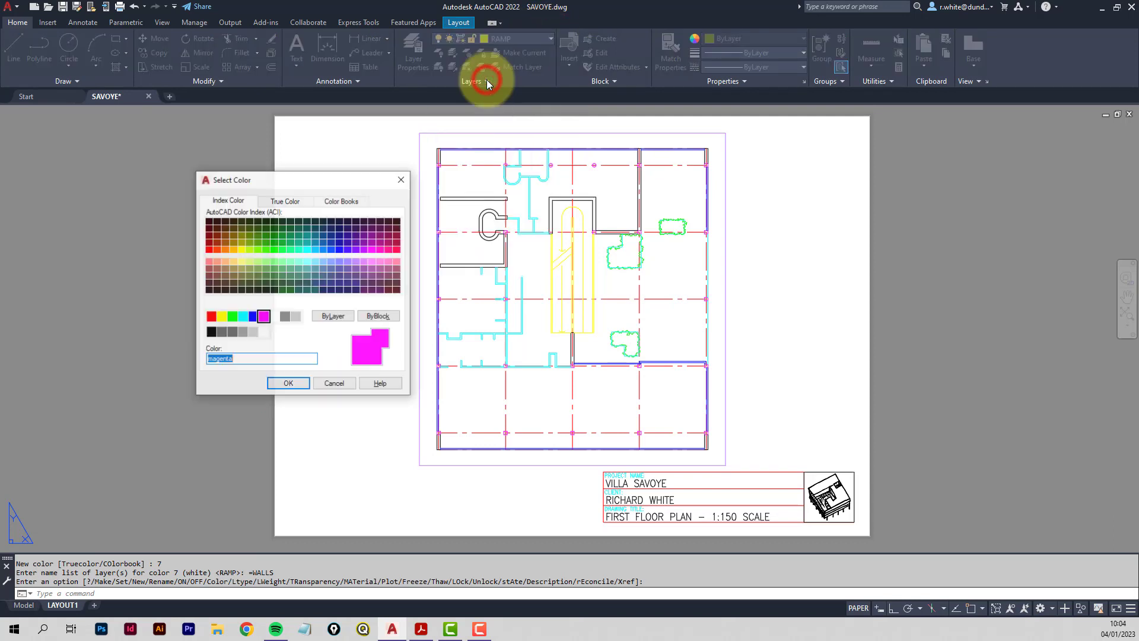
pyautogui.click(276, 317)
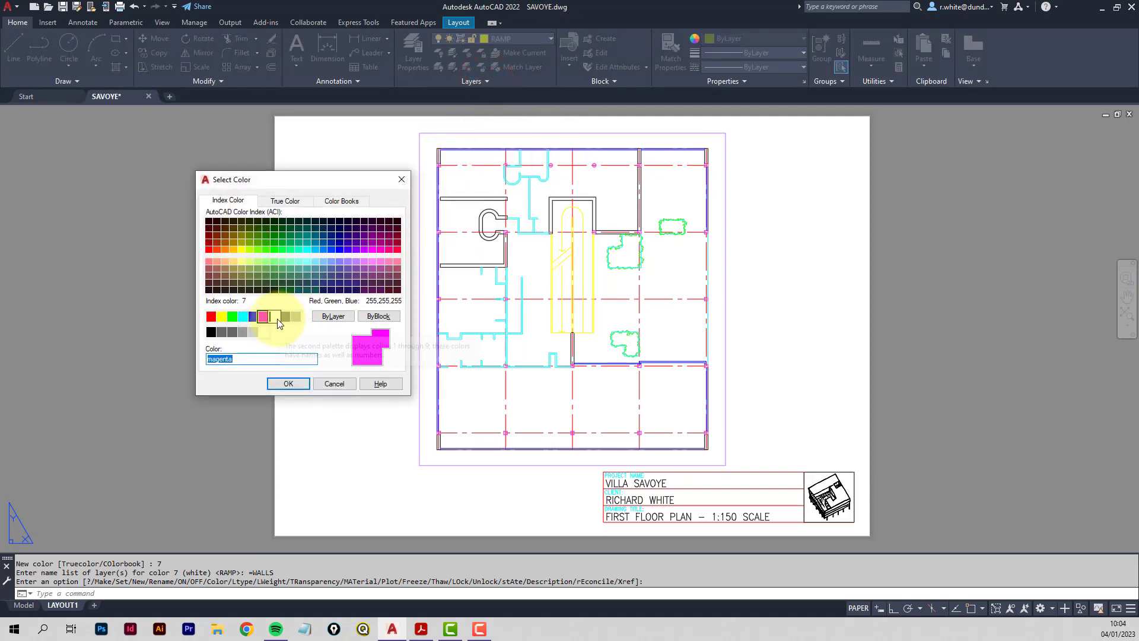
pyautogui.click(289, 383)
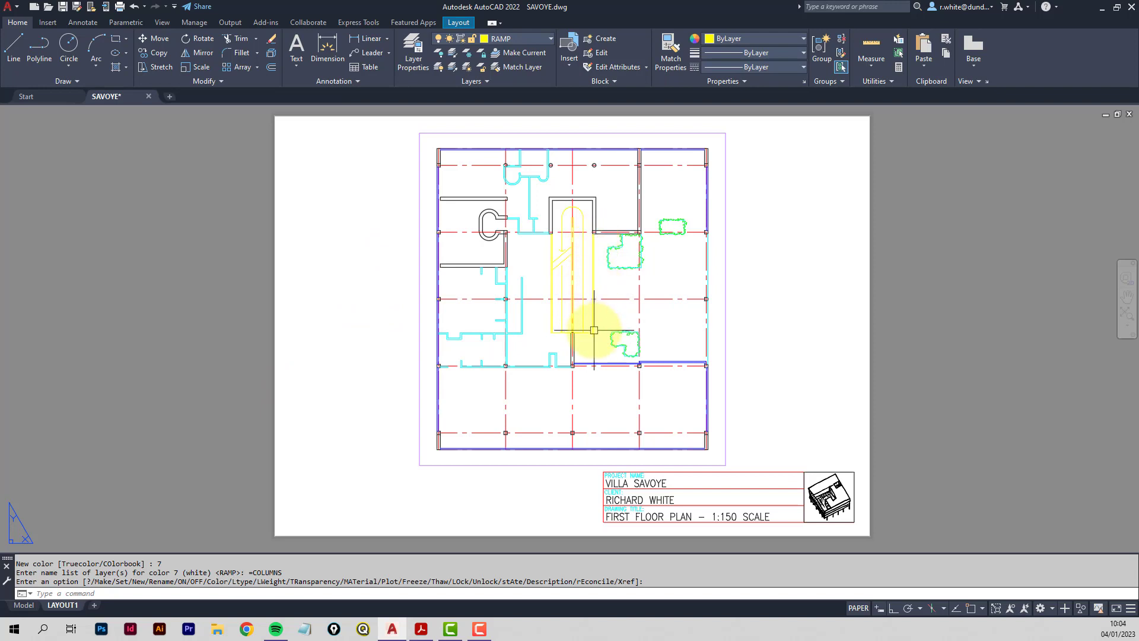
# Change the RAMP layer colour to green.
pyautogui.click(548, 38)
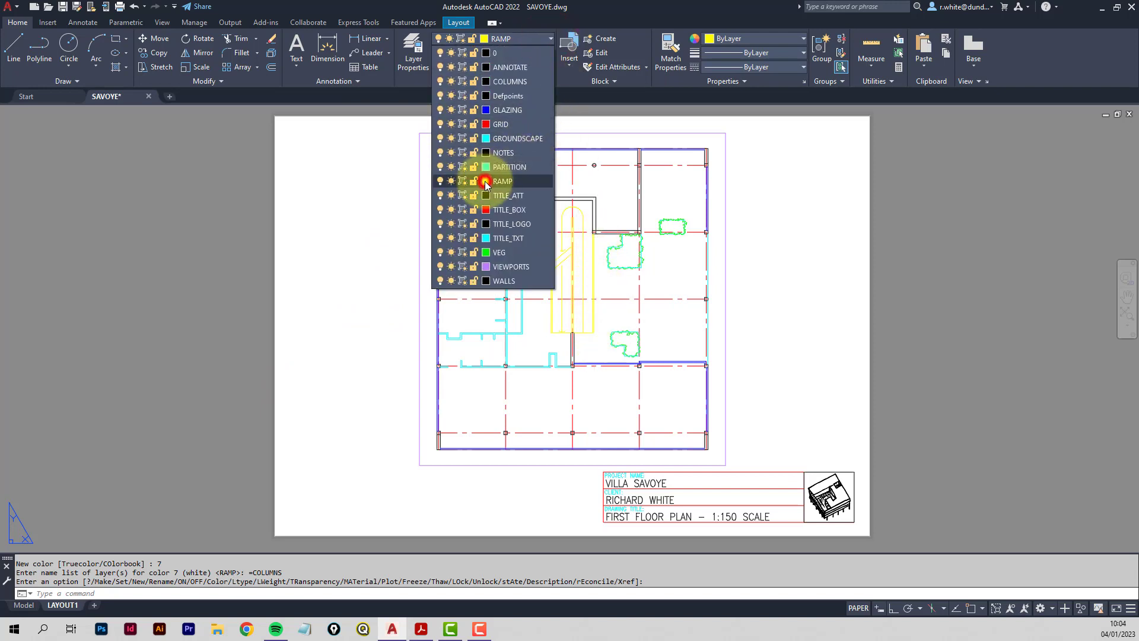
pyautogui.click(485, 181)
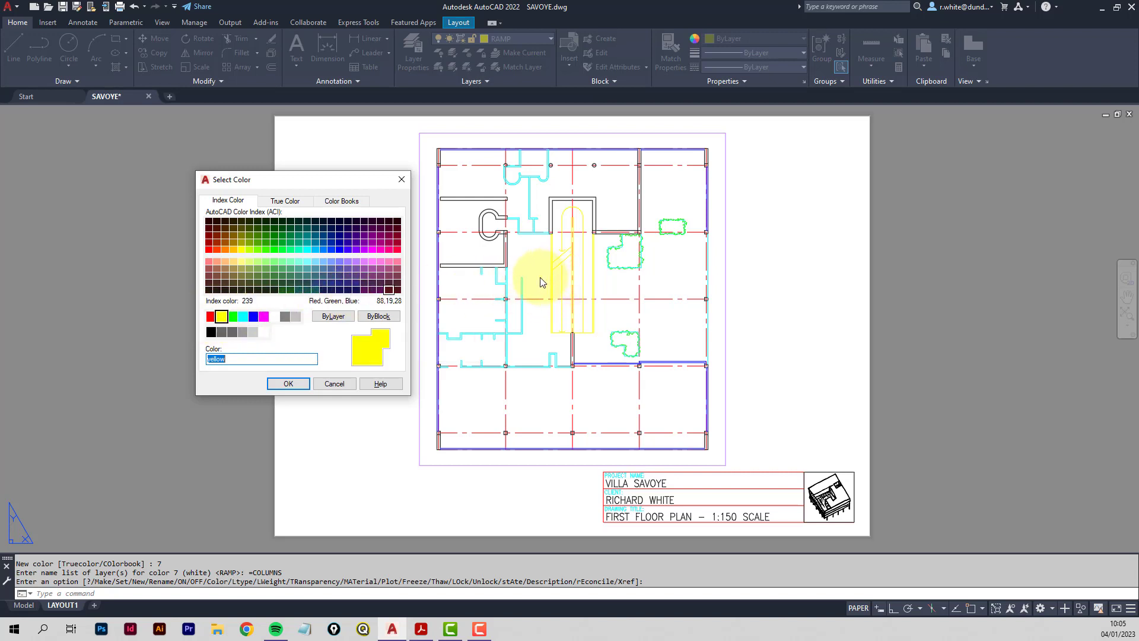
pyautogui.click(234, 320)
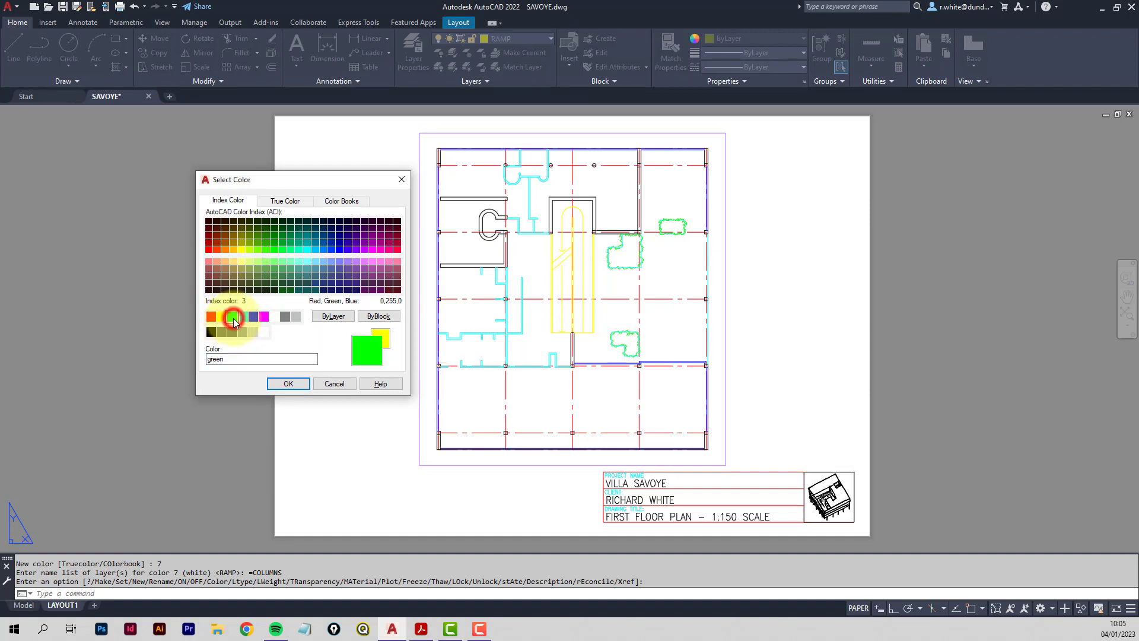
pyautogui.click(288, 384)
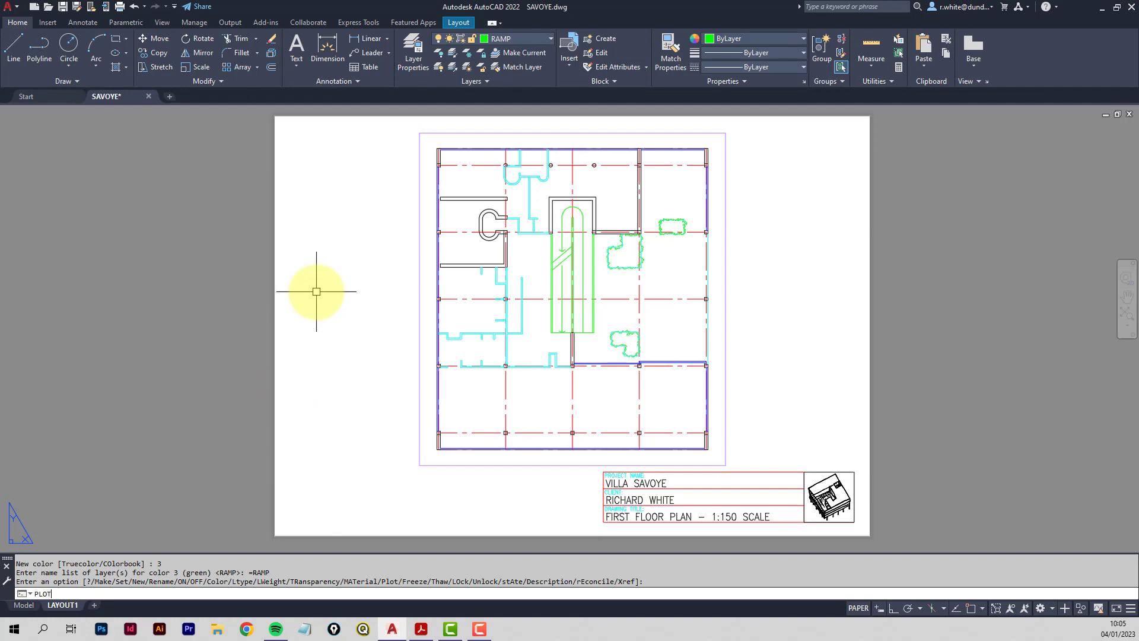
# Reopen the Plot dialog, preview the A4 sheet, and zoom and pan to check the line weights.
pyautogui.press('Return')
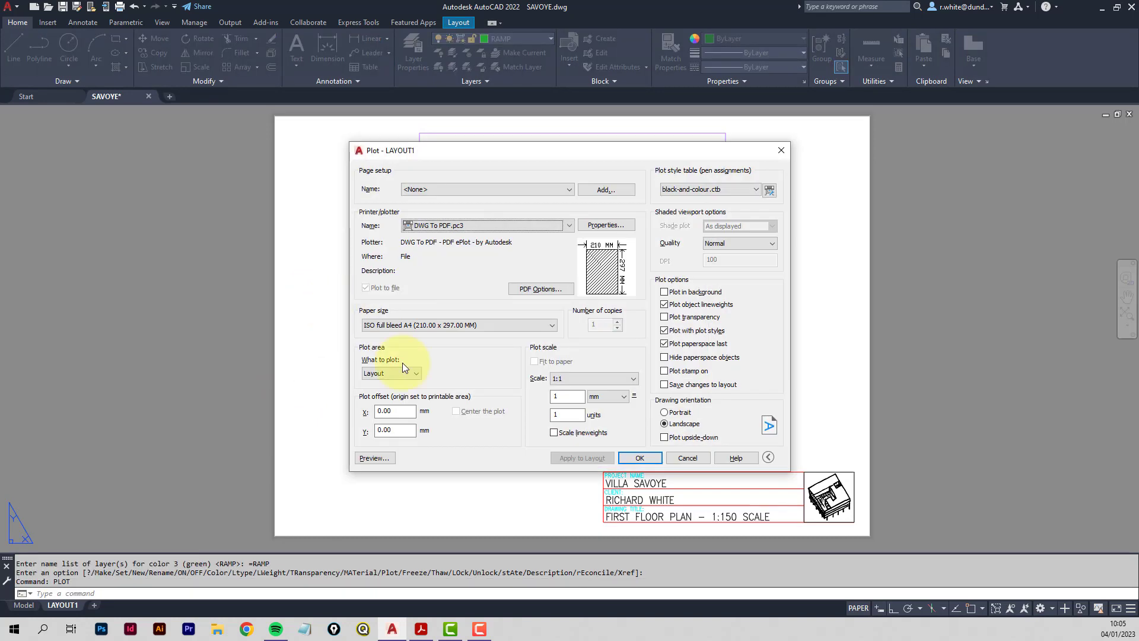
pyautogui.click(376, 459)
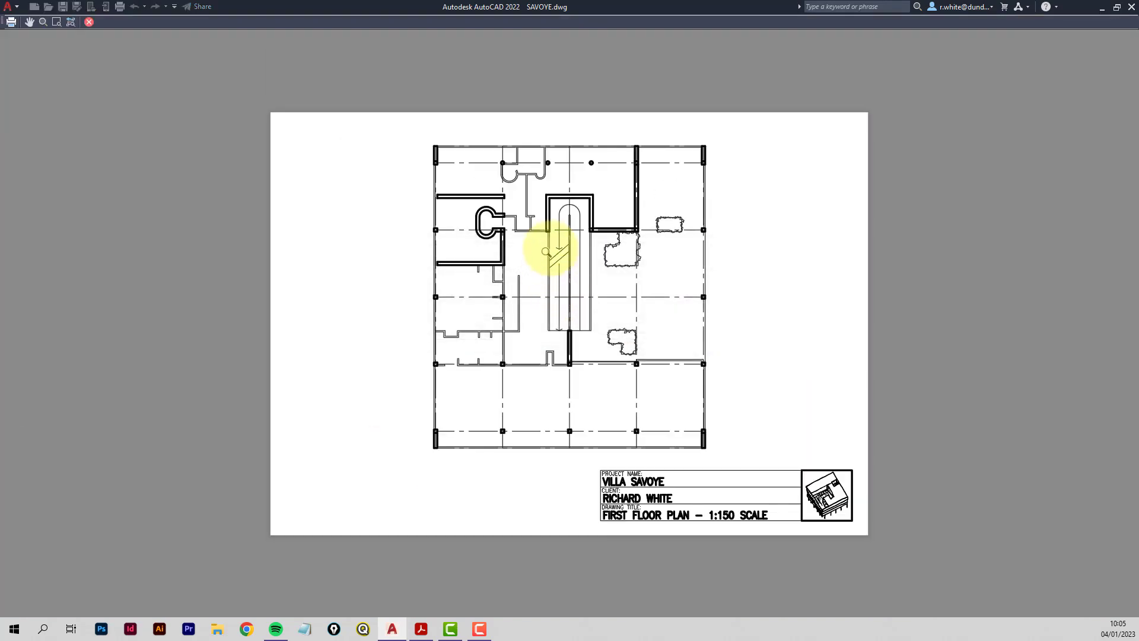
pyautogui.scroll(5, 547, 247)
pyautogui.scroll(2, 449, 266)
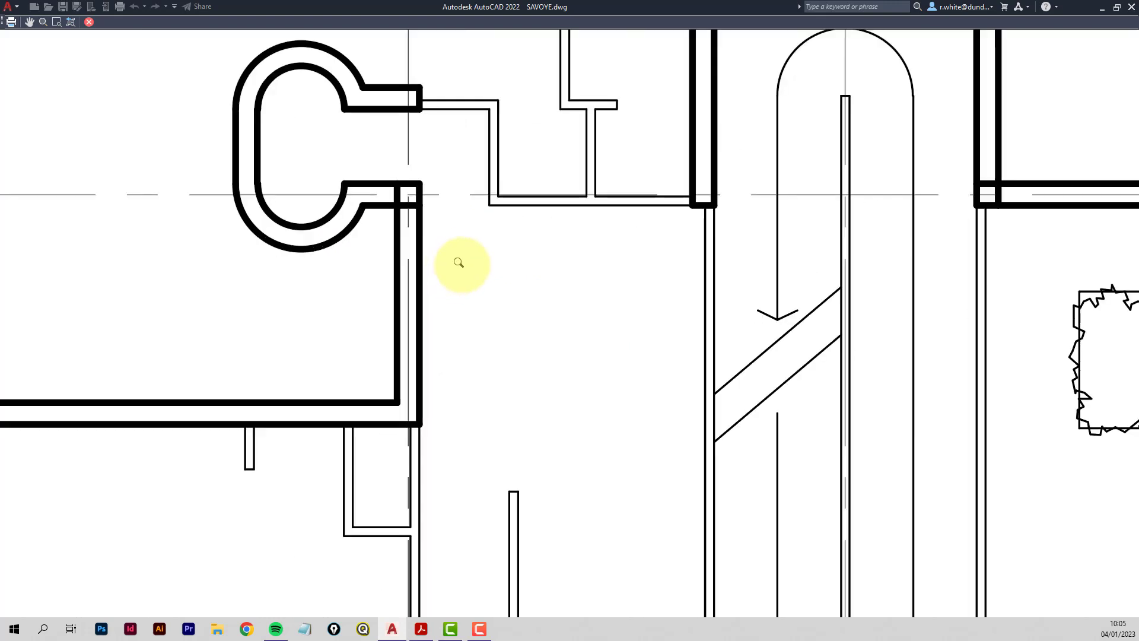
pyautogui.scroll(-2, 508, 262)
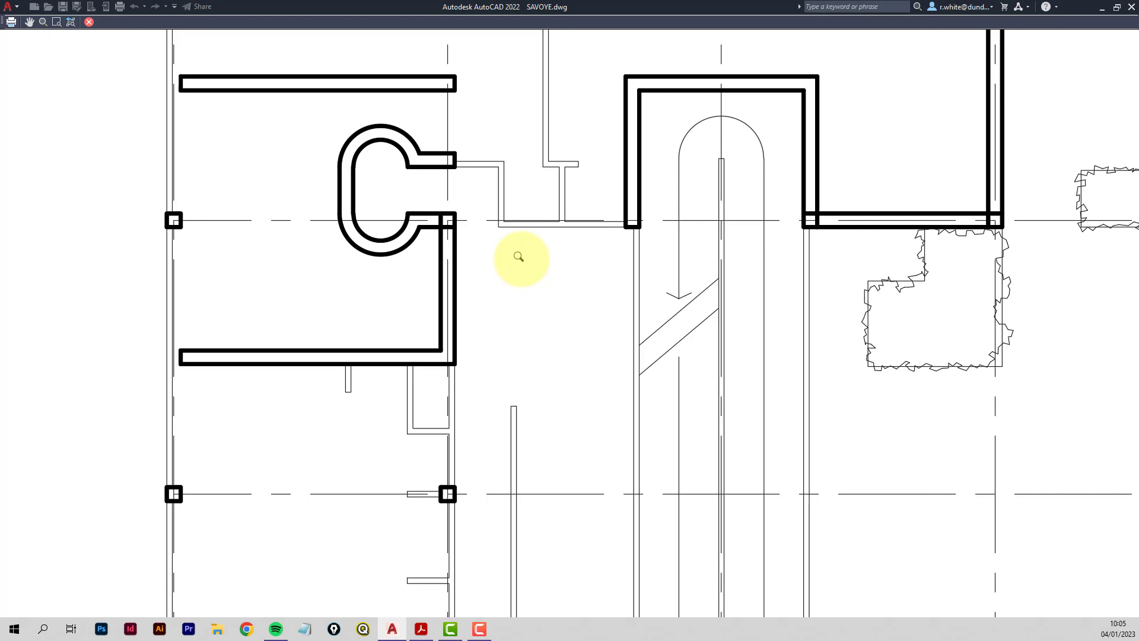
pyautogui.scroll(-2, 519, 257)
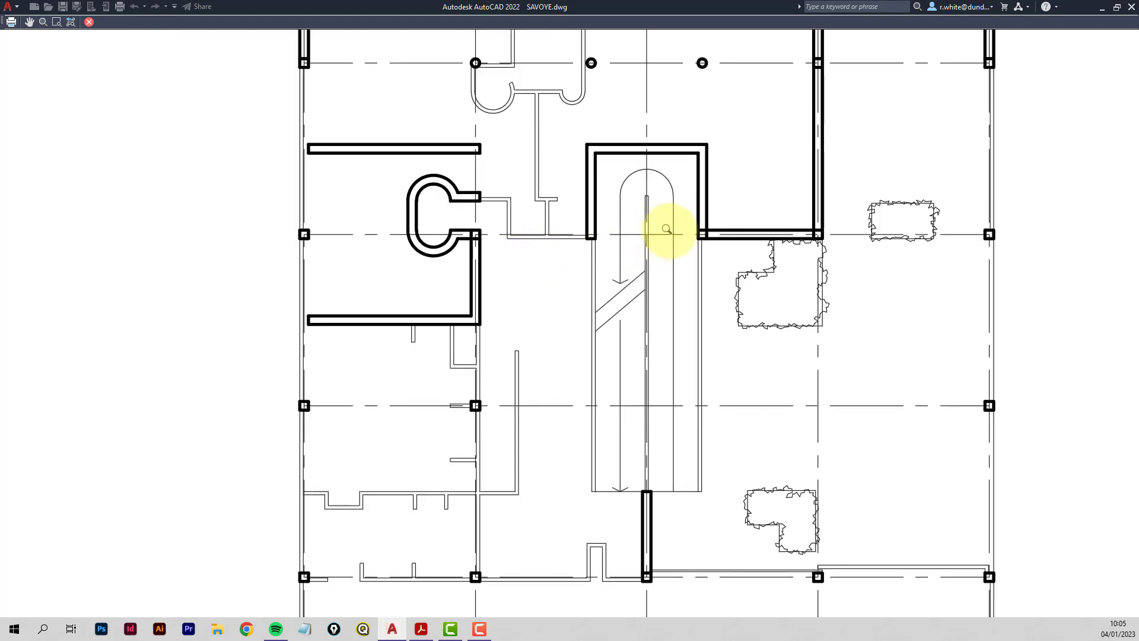
pyautogui.scroll(2, 667, 229)
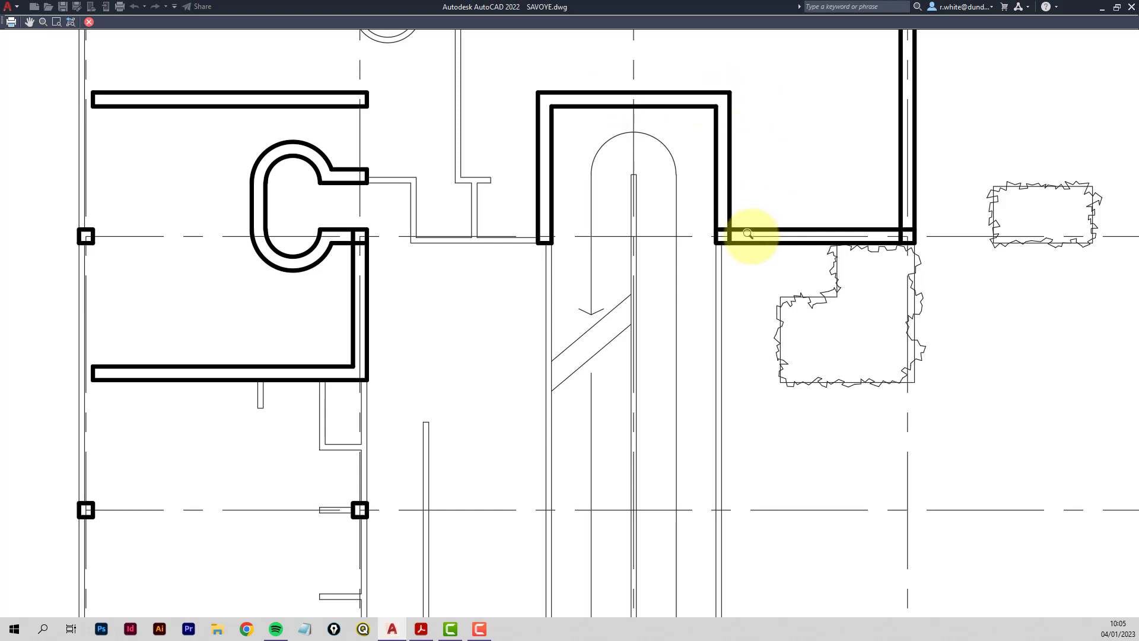
pyautogui.scroll(-4, 748, 234)
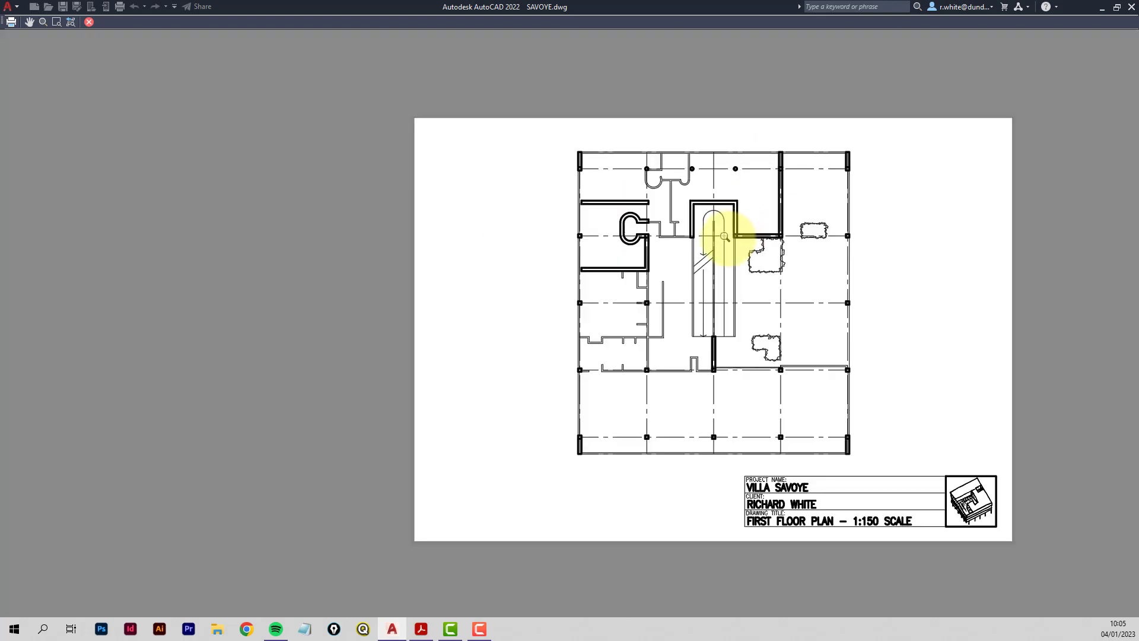
pyautogui.scroll(1, 730, 255)
pyautogui.scroll(-1, 709, 262)
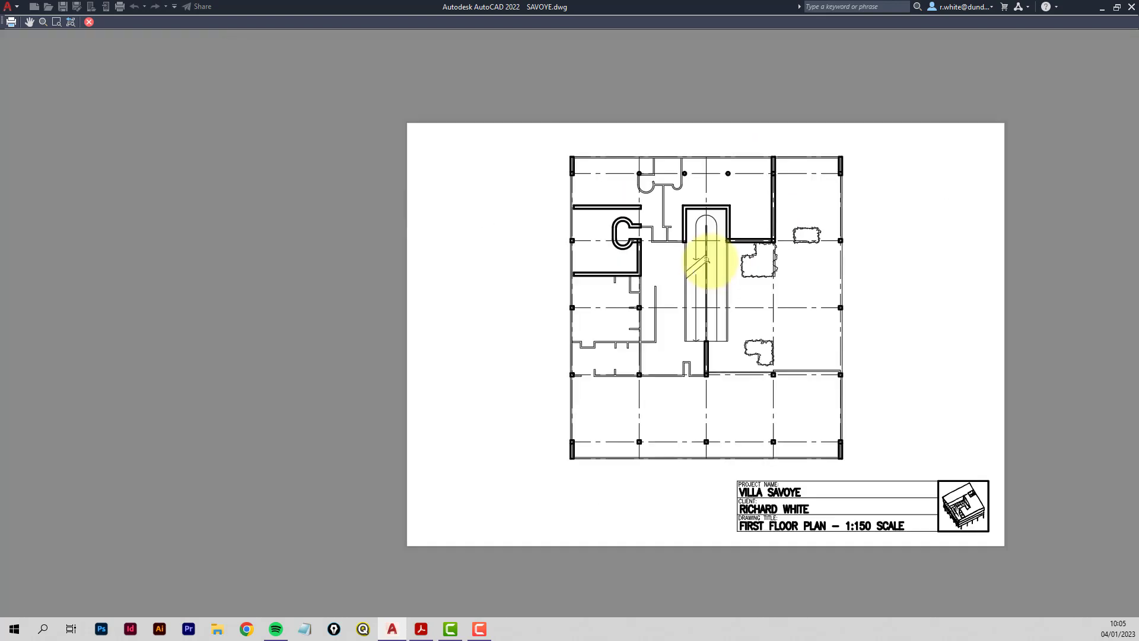
pyautogui.moveTo(706, 260); pyautogui.dragTo(546, 246, button='middle')
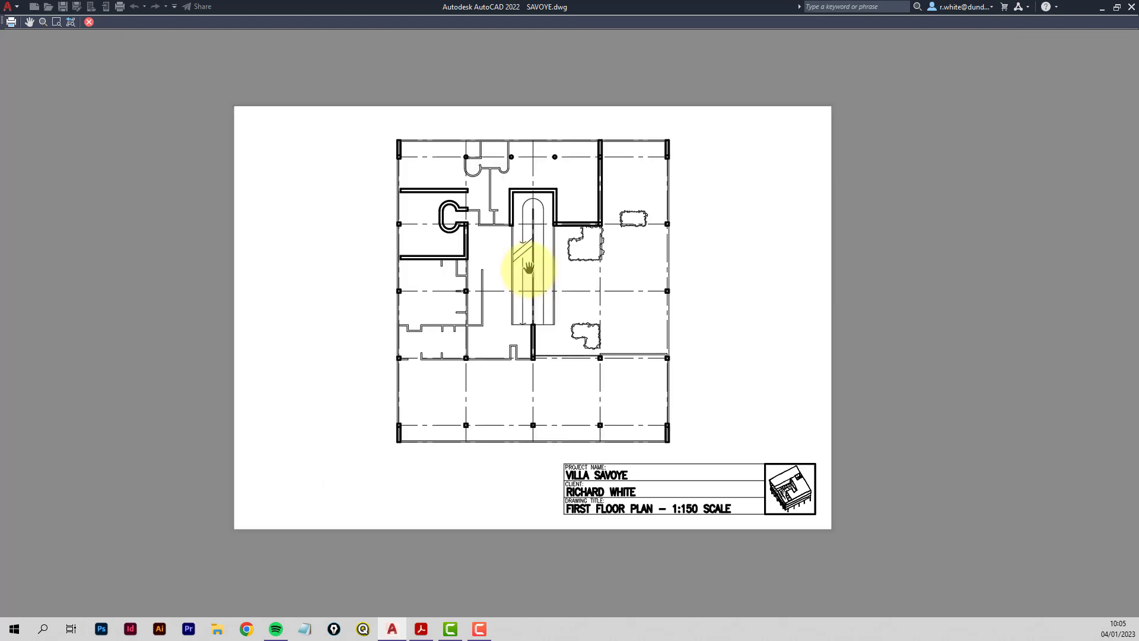
pyautogui.moveTo(523, 262); pyautogui.dragTo(538, 283, button='middle')
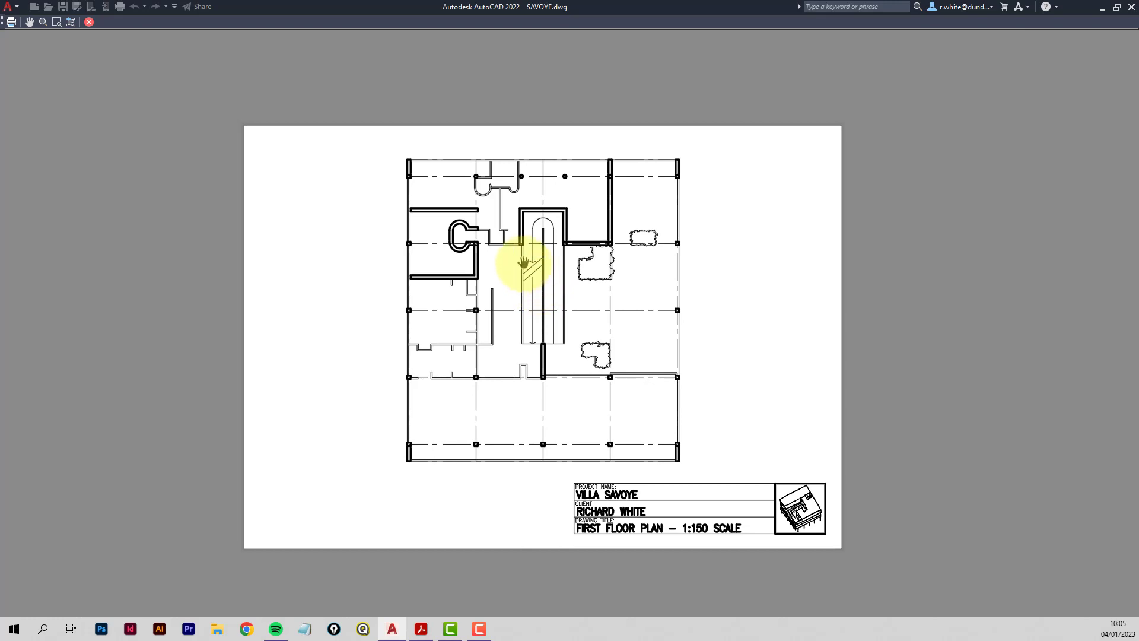
# Plot from the preview to SAVOYE-LAYOUT1.pdf in Desktop > TEACHING 2022-23 > AR12009 > savoye_resources.
pyautogui.rightClick(521, 261)
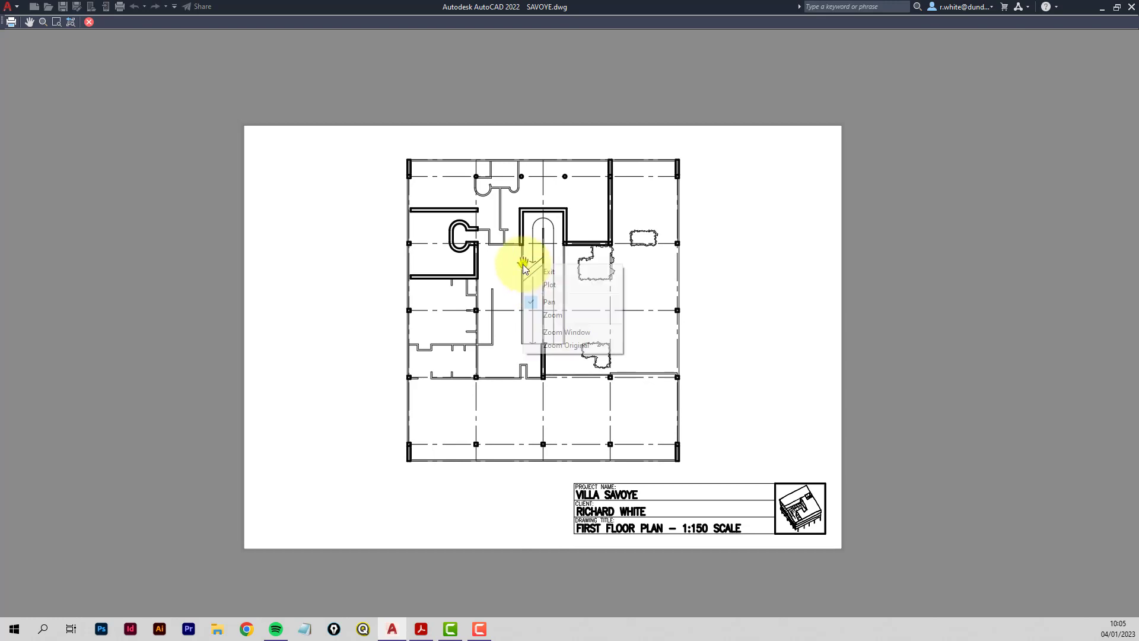
pyautogui.click(552, 284)
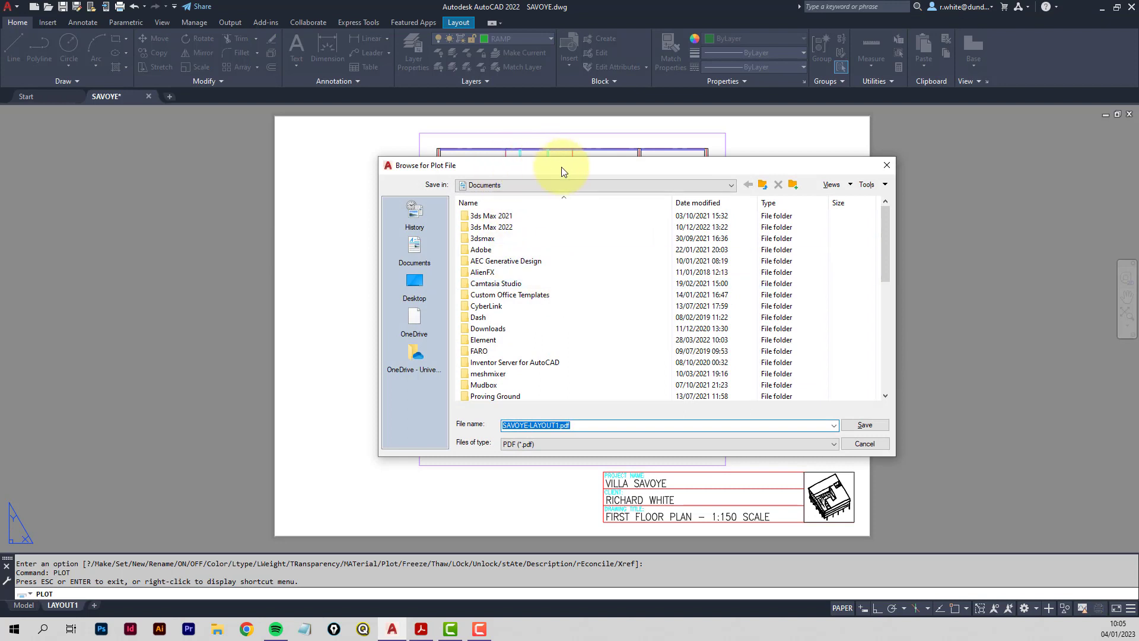
pyautogui.moveTo(561, 166); pyautogui.dragTo(511, 165)
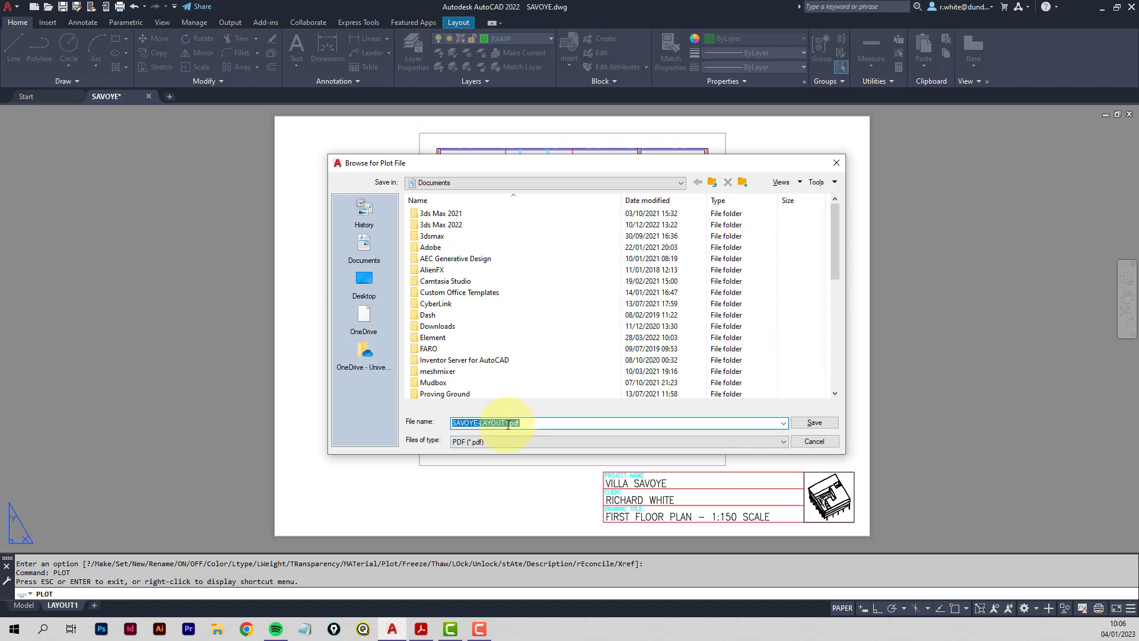
pyautogui.click(365, 284)
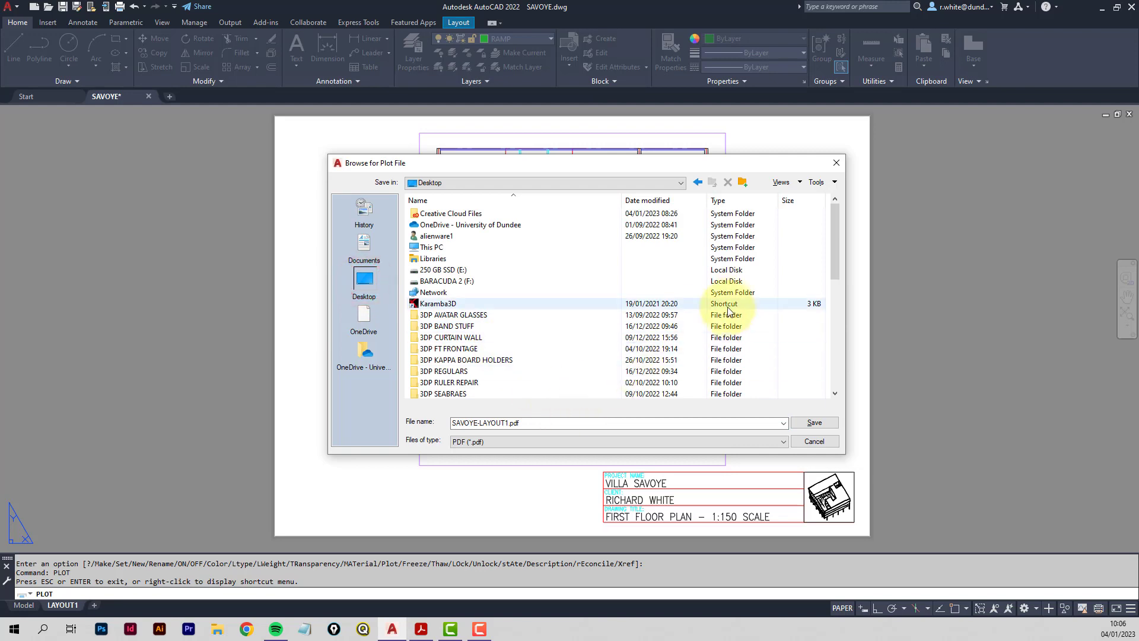
pyautogui.scroll(-2, 726, 314)
pyautogui.scroll(-4, 508, 313)
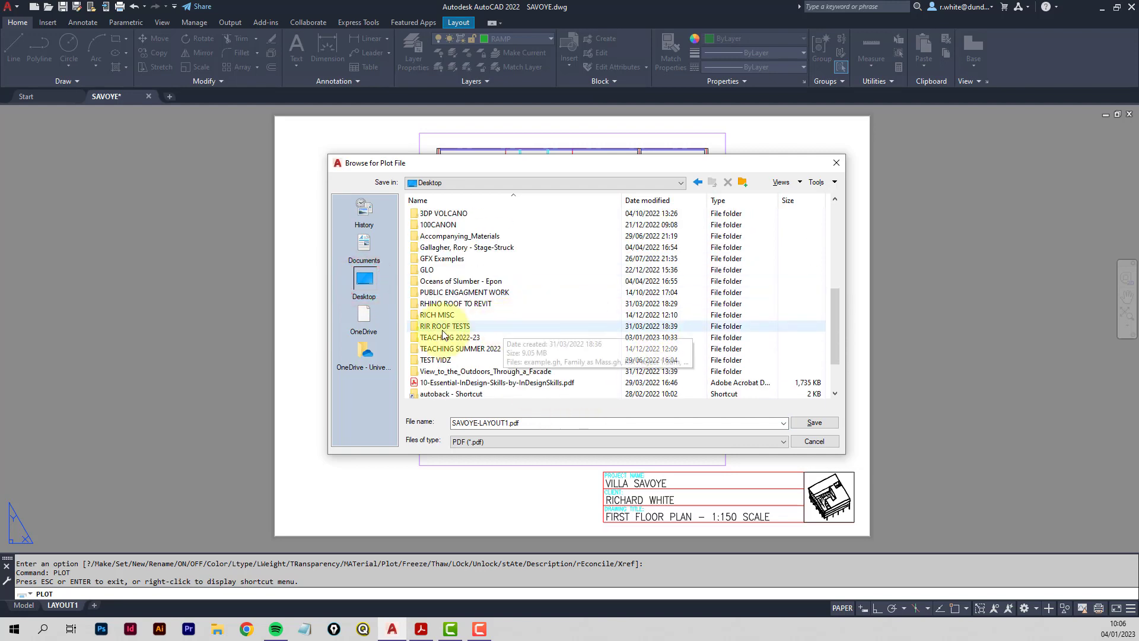
pyautogui.click(432, 339)
pyautogui.doubleClick(432, 339)
pyautogui.doubleClick(422, 224)
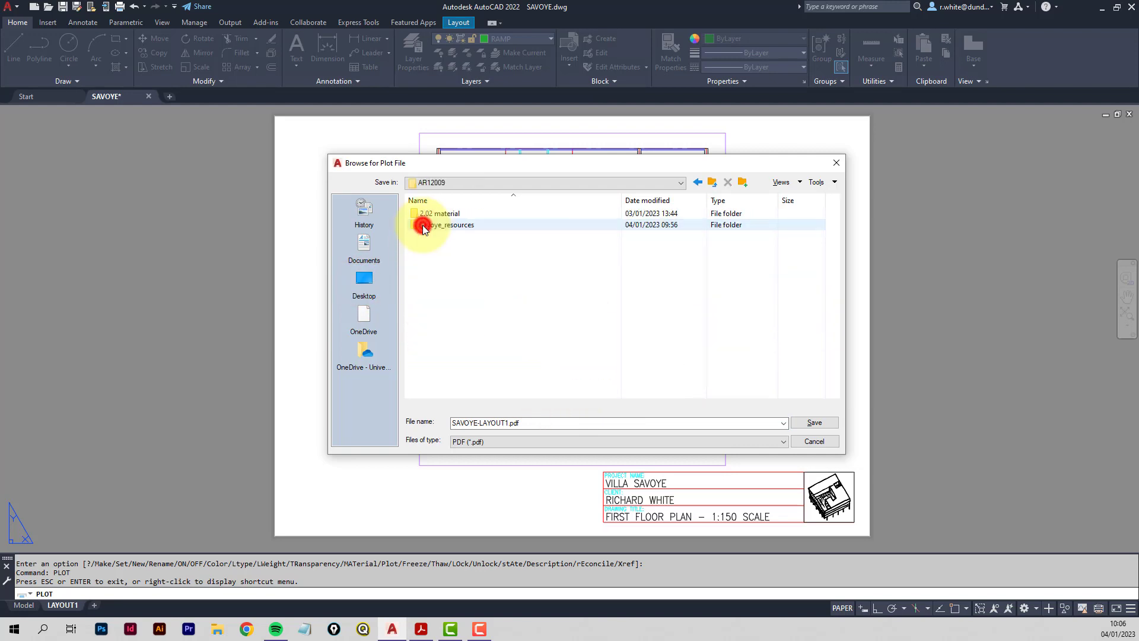
pyautogui.doubleClick(426, 226)
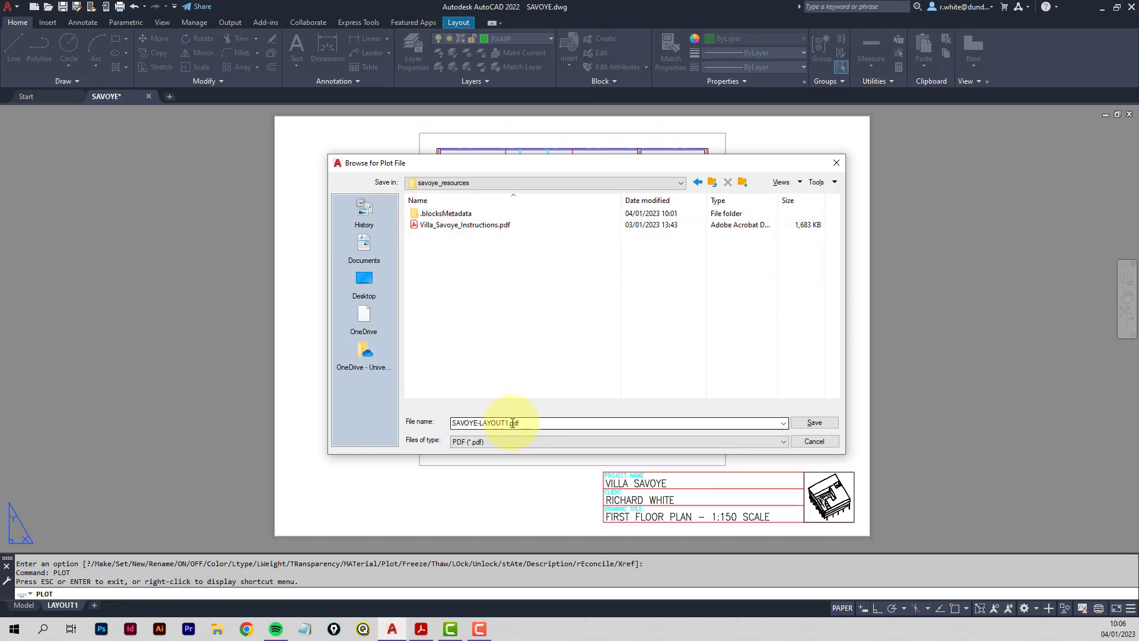
pyautogui.click(816, 422)
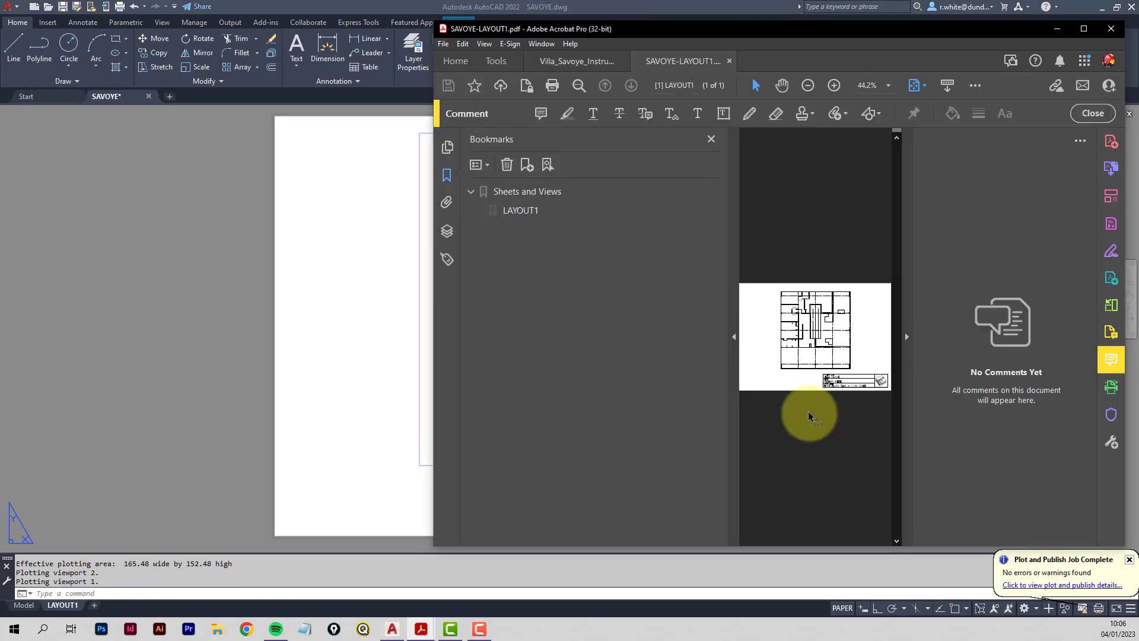
# Hide the Bookmarks and Comments panes, zoom the PDF to 200% and scroll across the plan.
pyautogui.click(734, 339)
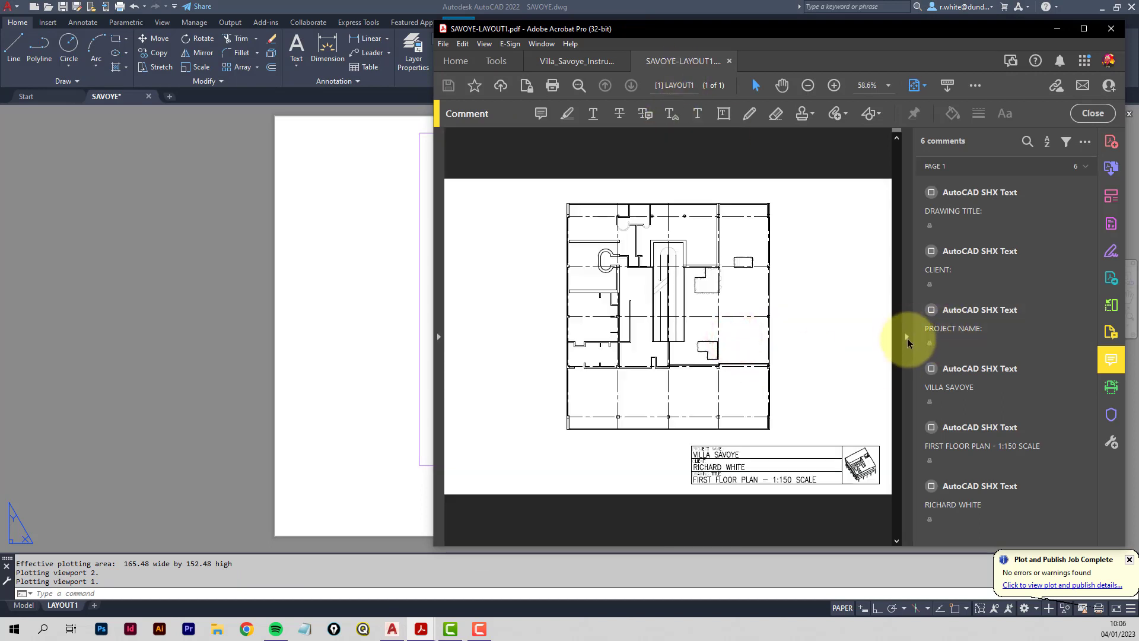
pyautogui.click(907, 342)
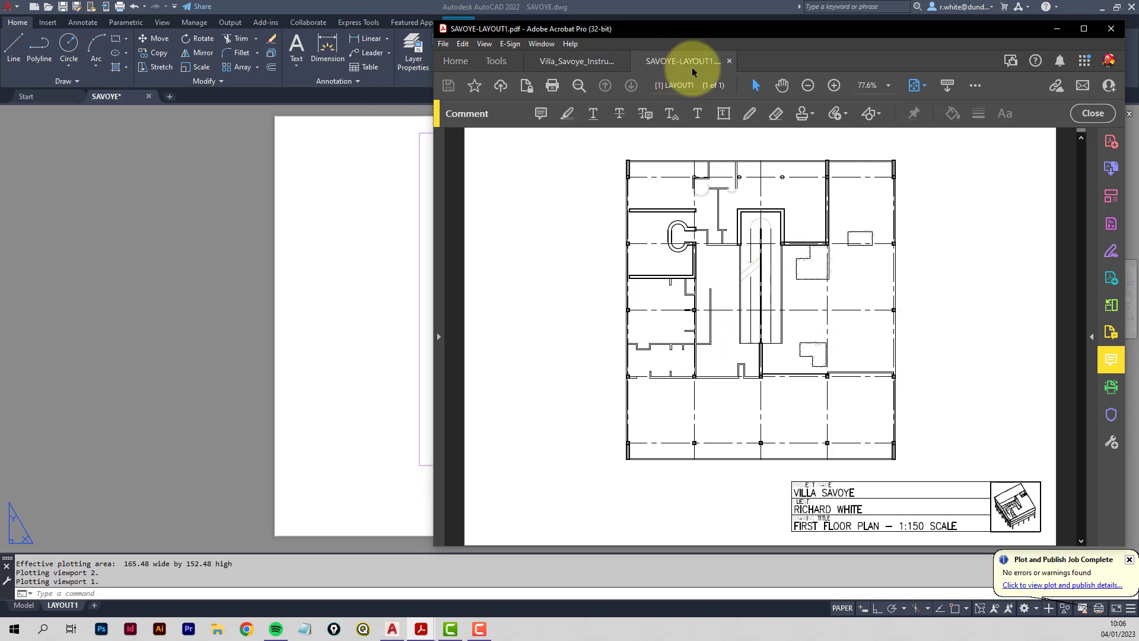
pyautogui.click(834, 86)
pyautogui.click(835, 87)
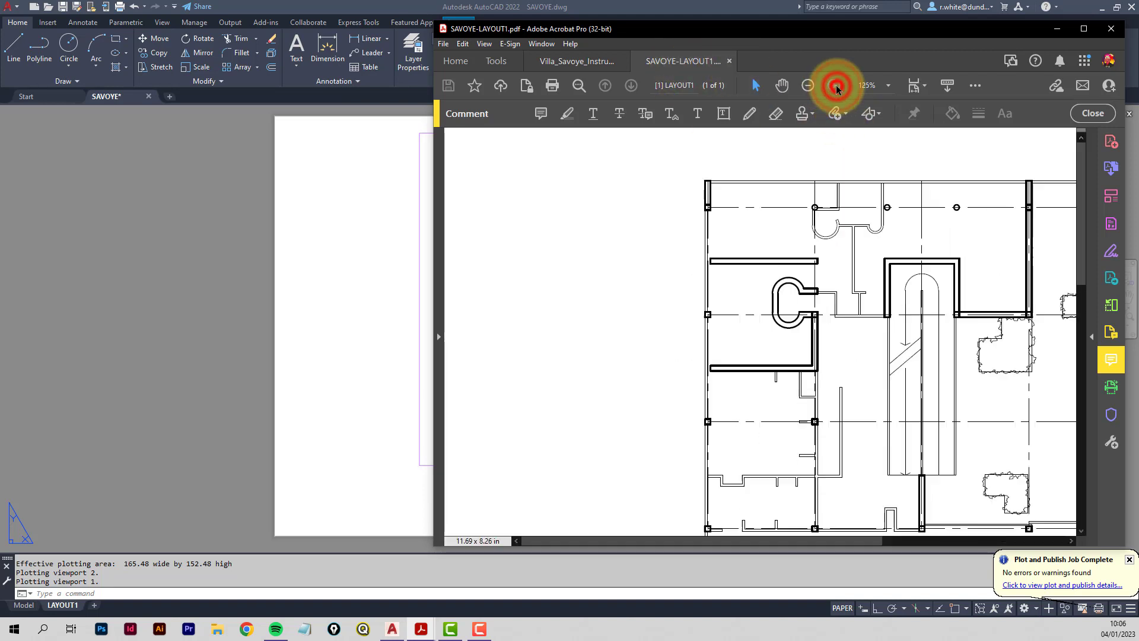
pyautogui.click(836, 87)
pyautogui.click(836, 86)
pyautogui.moveTo(703, 539); pyautogui.dragTo(830, 540)
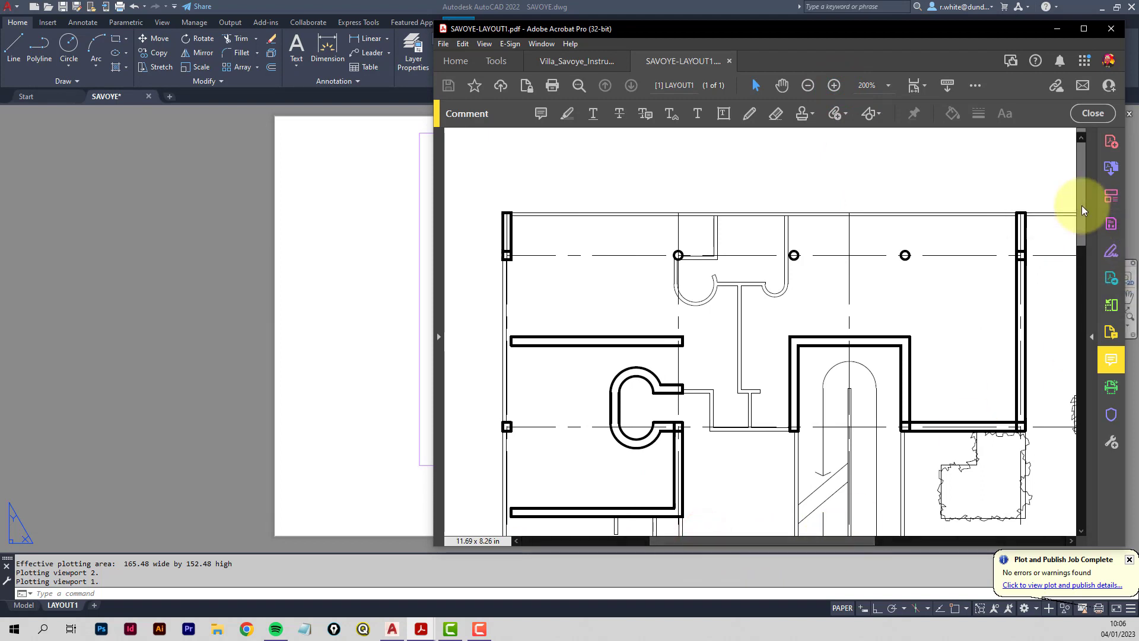
pyautogui.moveTo(1082, 209); pyautogui.dragTo(1065, 147)
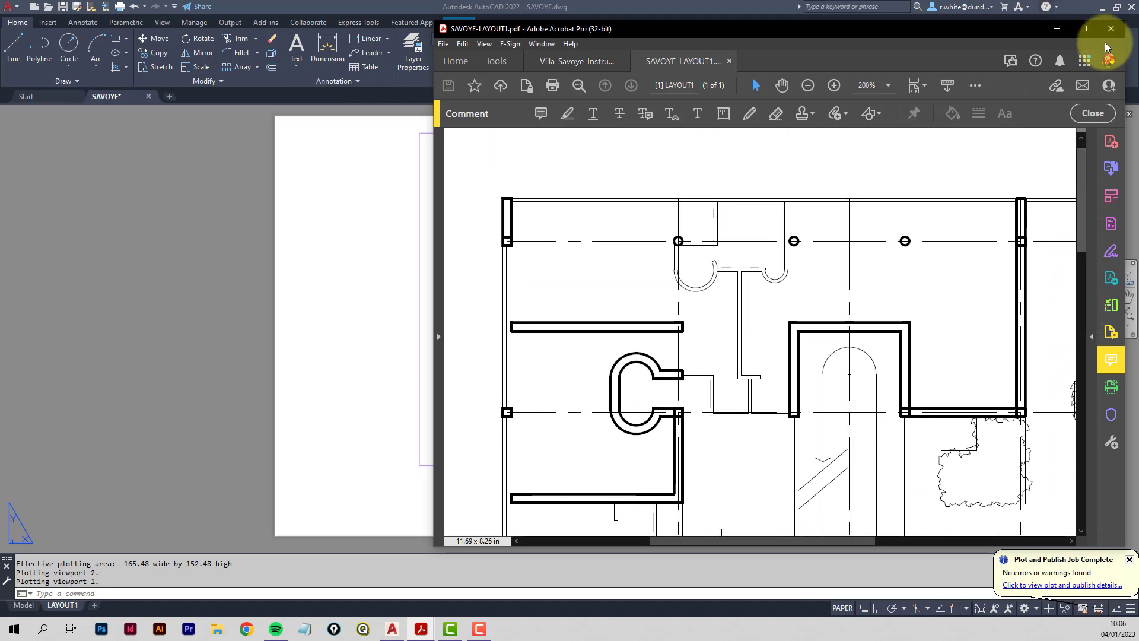